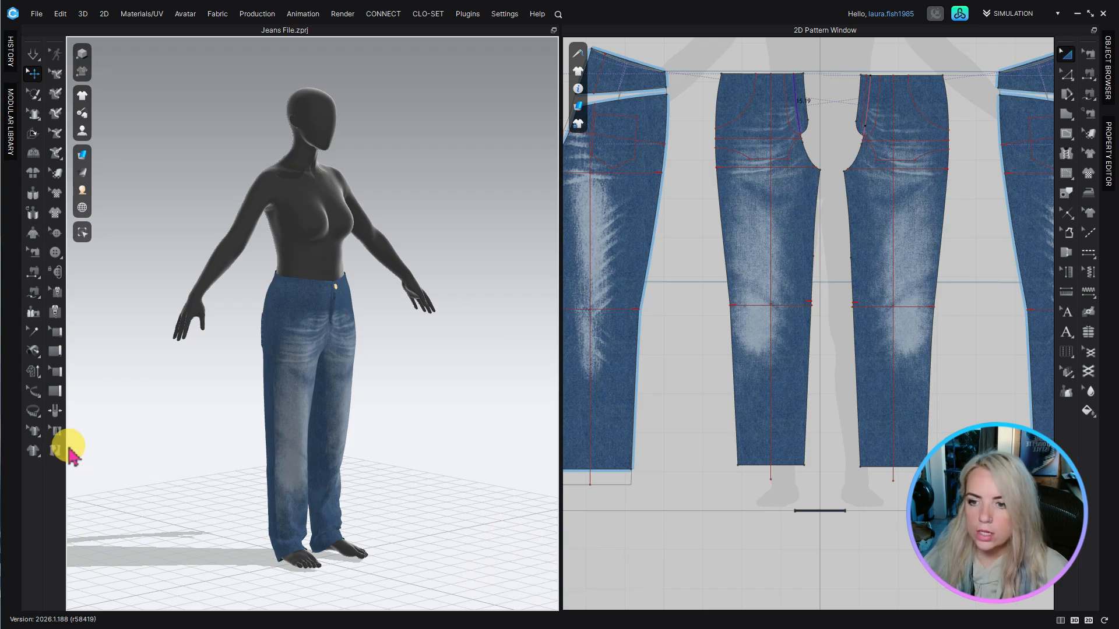
# Step: Mark the wearer's right leg outseam for ripping with Seamline Rip, from the knee line down to the hem
pyautogui.click(55, 451)
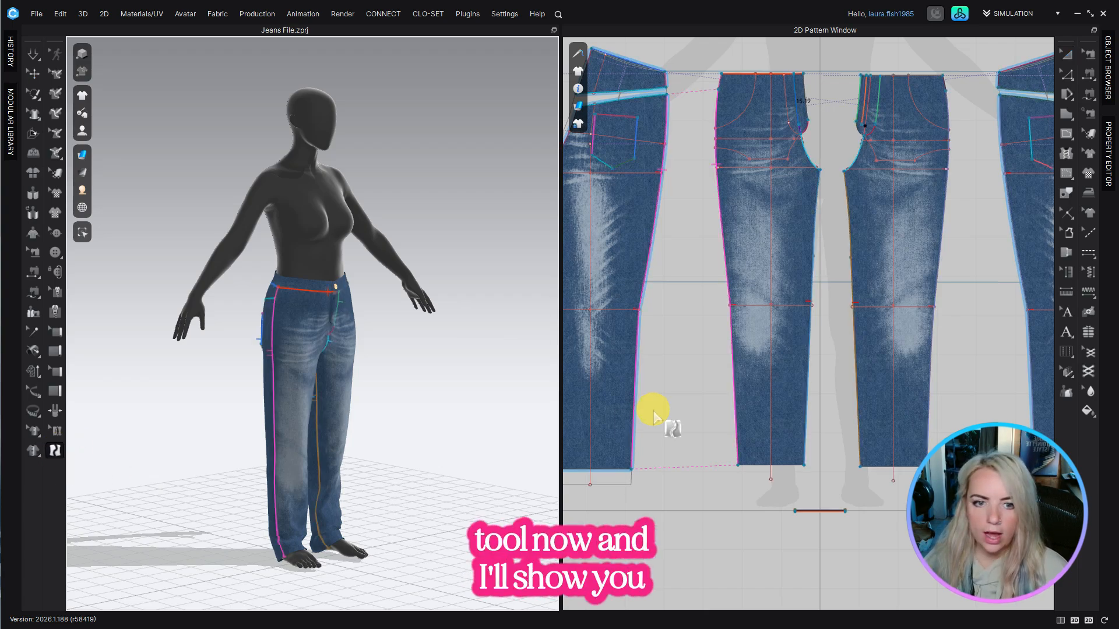
pyautogui.moveTo(431, 407); pyautogui.dragTo(400, 482, button='right')
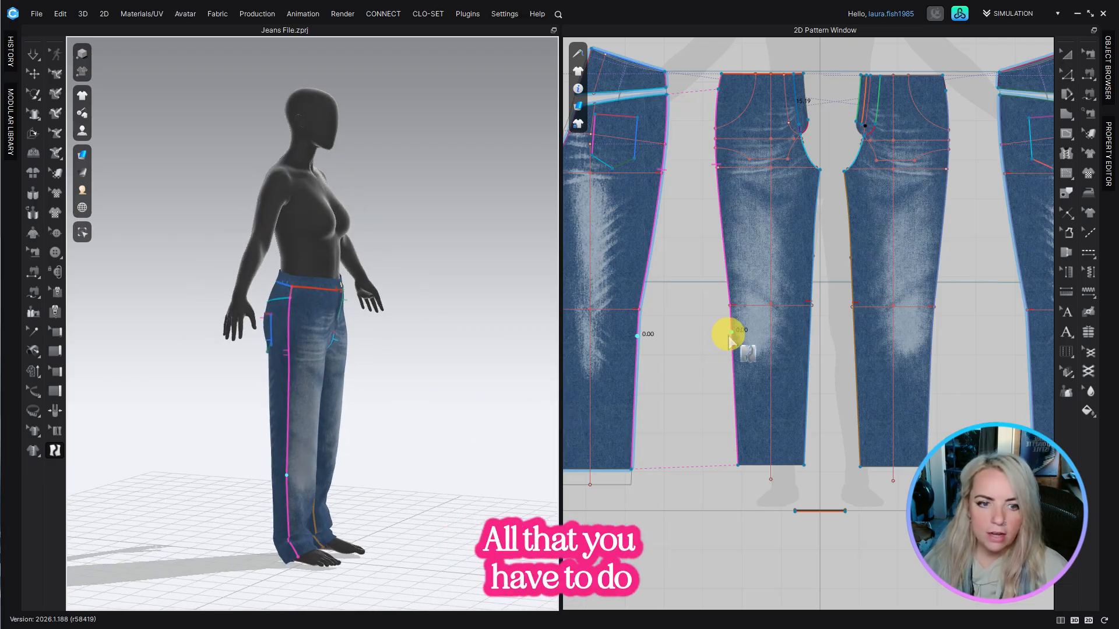
pyautogui.scroll(2, 735, 318)
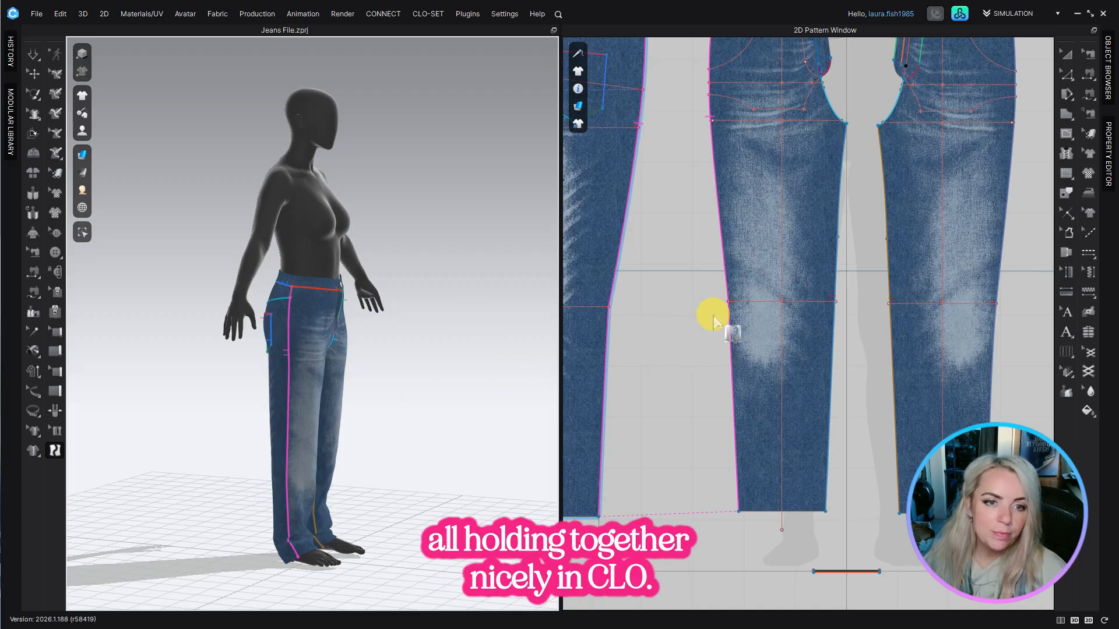
pyautogui.moveTo(728, 304); pyautogui.dragTo(738, 511)
pyautogui.click(738, 512)
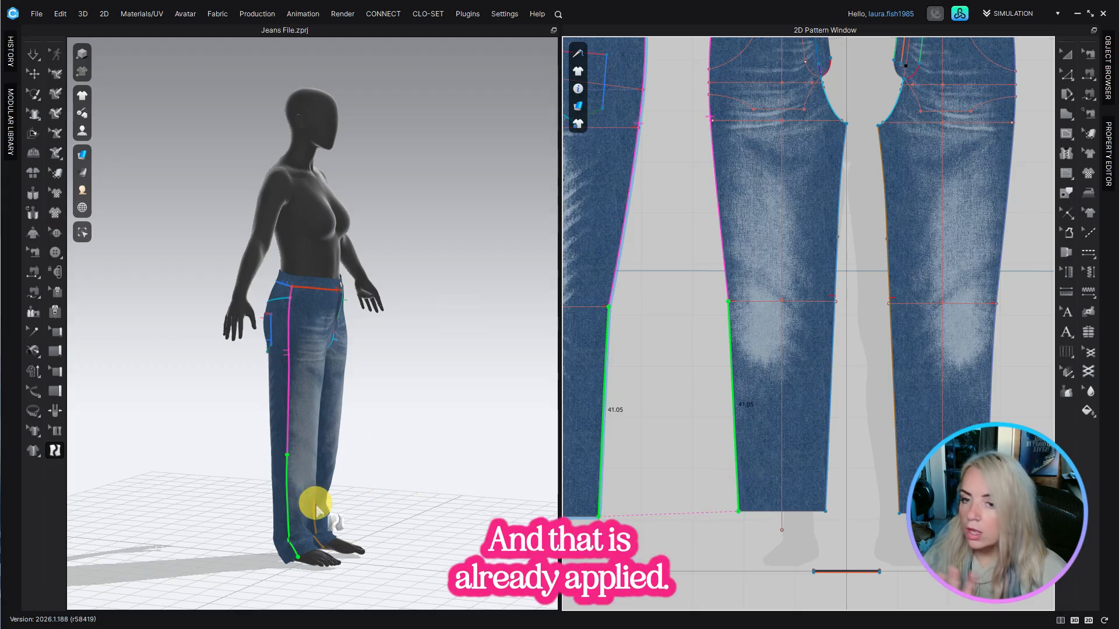
# Step: Start the simulation and pull the right leg's back and front panels apart at the hem to tear the marked outseam
pyautogui.moveTo(404, 439); pyautogui.dragTo(367, 434, button='right')
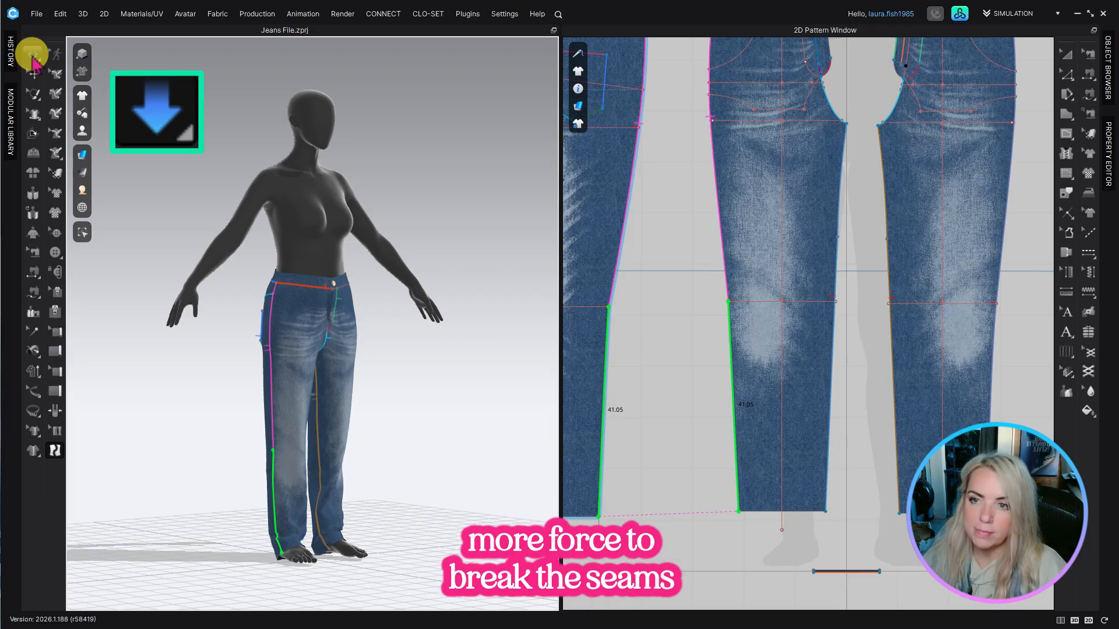
pyautogui.scroll(5, 369, 374)
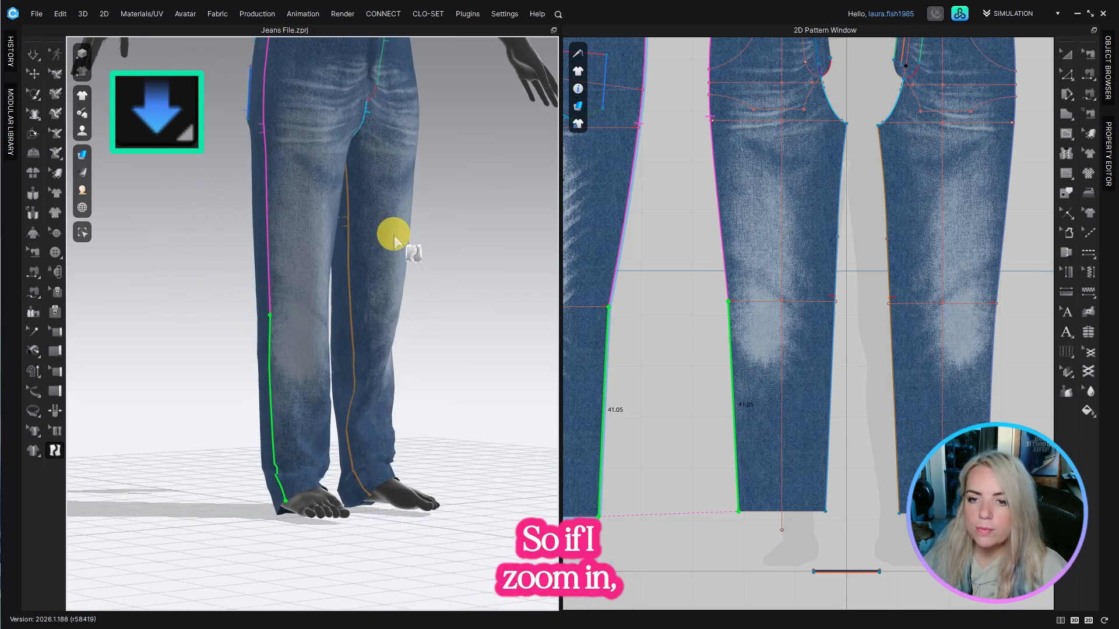
pyautogui.scroll(5, 378, 279)
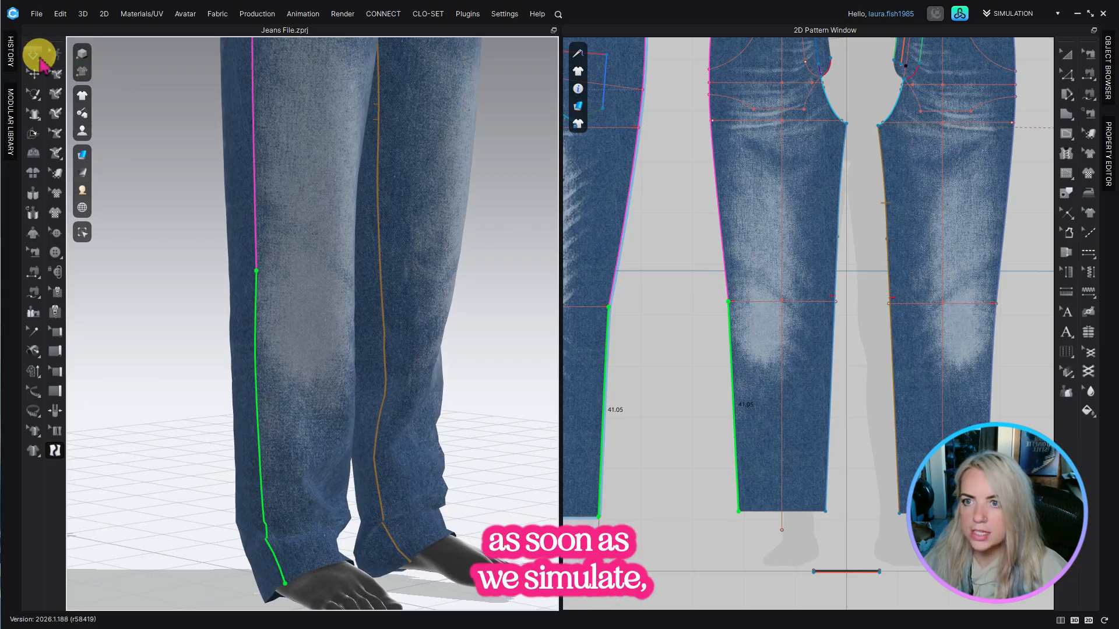
pyautogui.click(39, 56)
pyautogui.moveTo(316, 471); pyautogui.dragTo(270, 423, button='right')
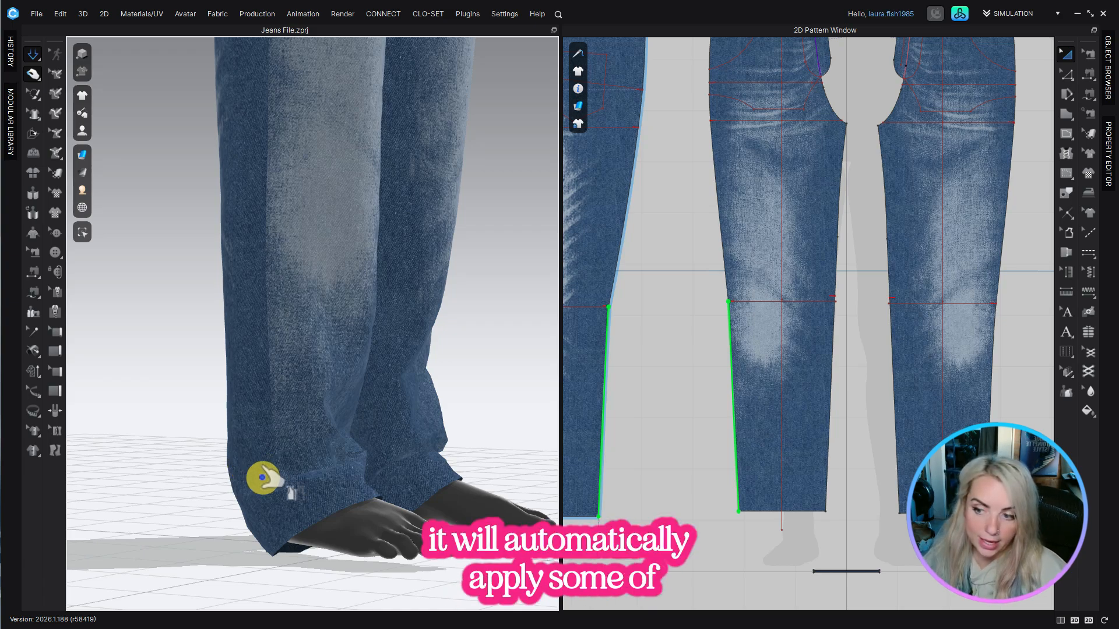
pyautogui.click(262, 478)
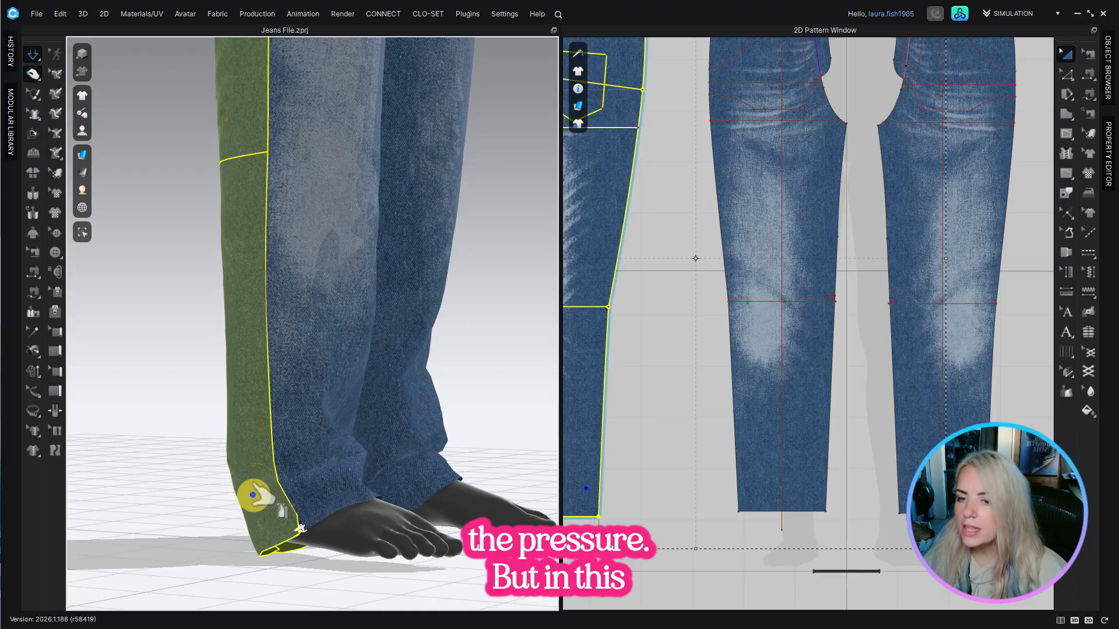
pyautogui.click(300, 499)
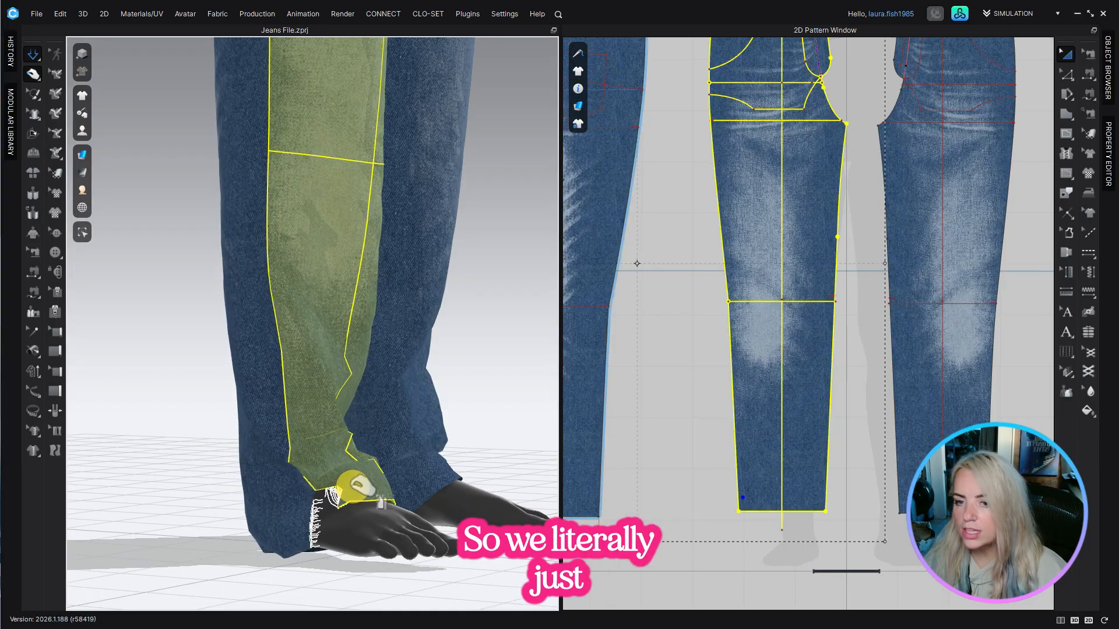
pyautogui.click(32, 95)
pyautogui.moveTo(319, 488); pyautogui.dragTo(554, 431)
# Step: Pull the right front panel's torn edge across the foot to stretch the frays and inspect the slit from several angles
pyautogui.scroll(-2, 350, 428)
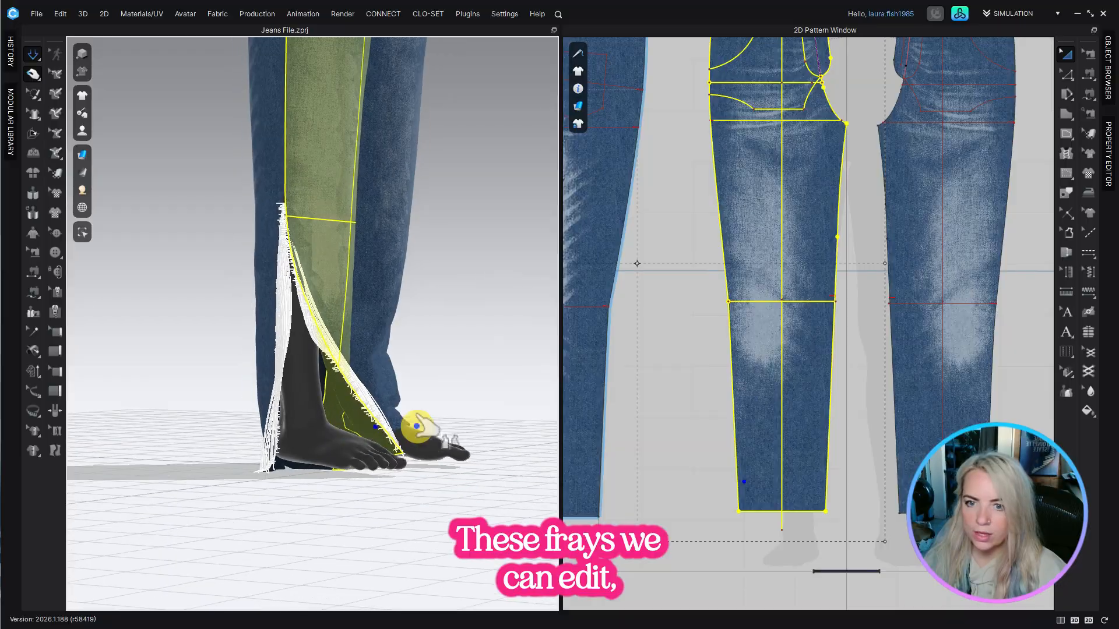
pyautogui.moveTo(387, 429); pyautogui.dragTo(333, 414, button='right')
pyautogui.moveTo(295, 376); pyautogui.dragTo(353, 403)
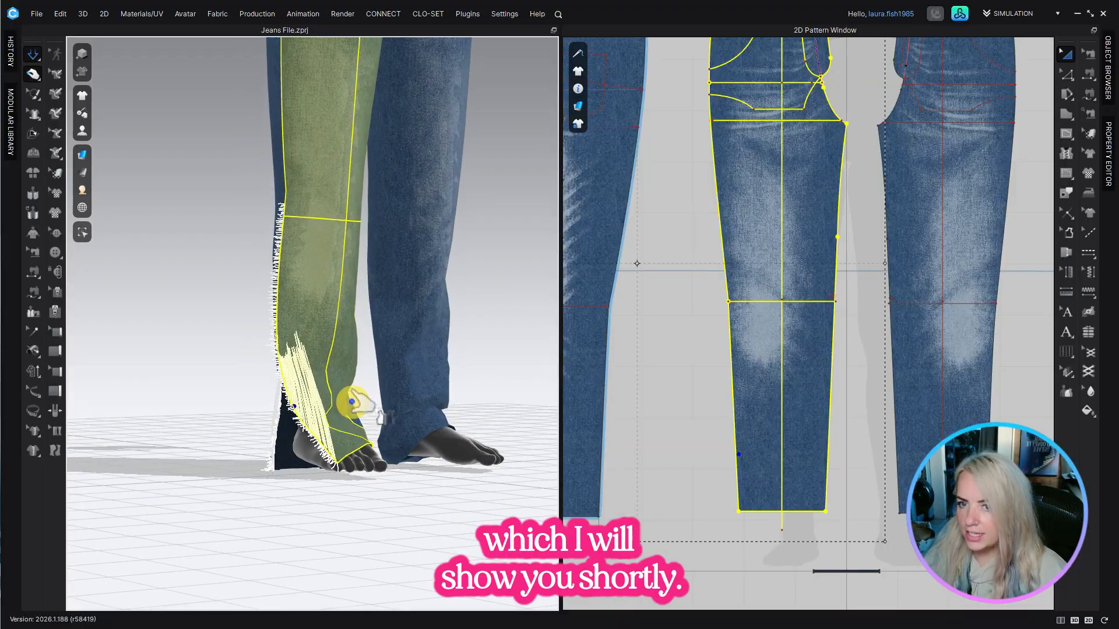
pyautogui.moveTo(340, 406); pyautogui.dragTo(367, 414, button='right')
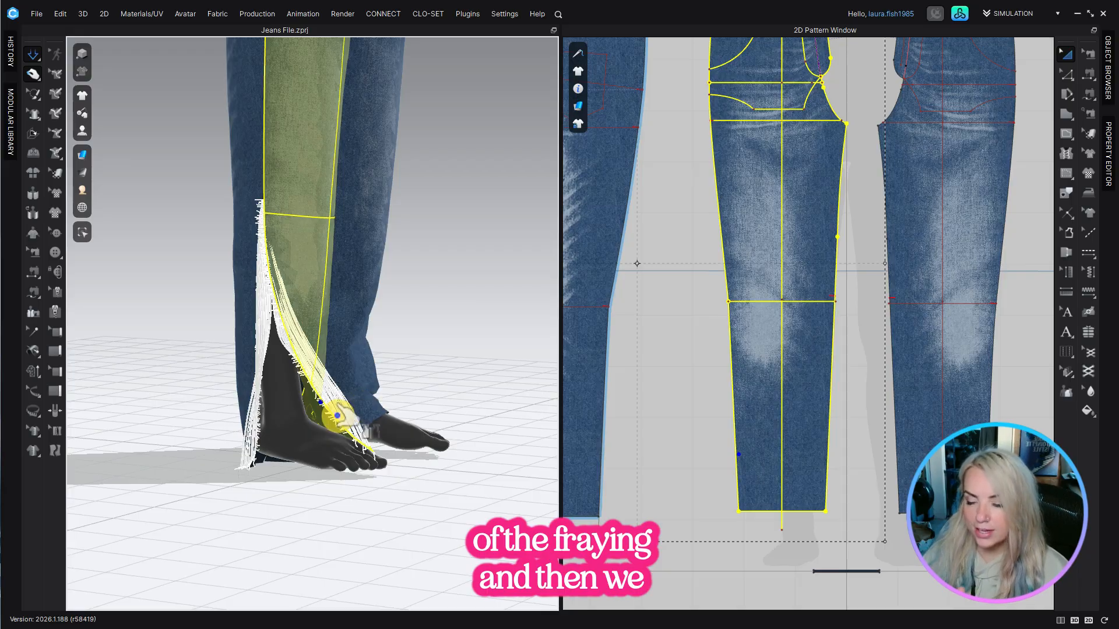
pyautogui.moveTo(328, 401); pyautogui.dragTo(100, 383, button='right')
# Step: Mark the wearer's left leg outseam for ripping with Seamline Rip, from the knee line down to the hem
pyautogui.click(56, 450)
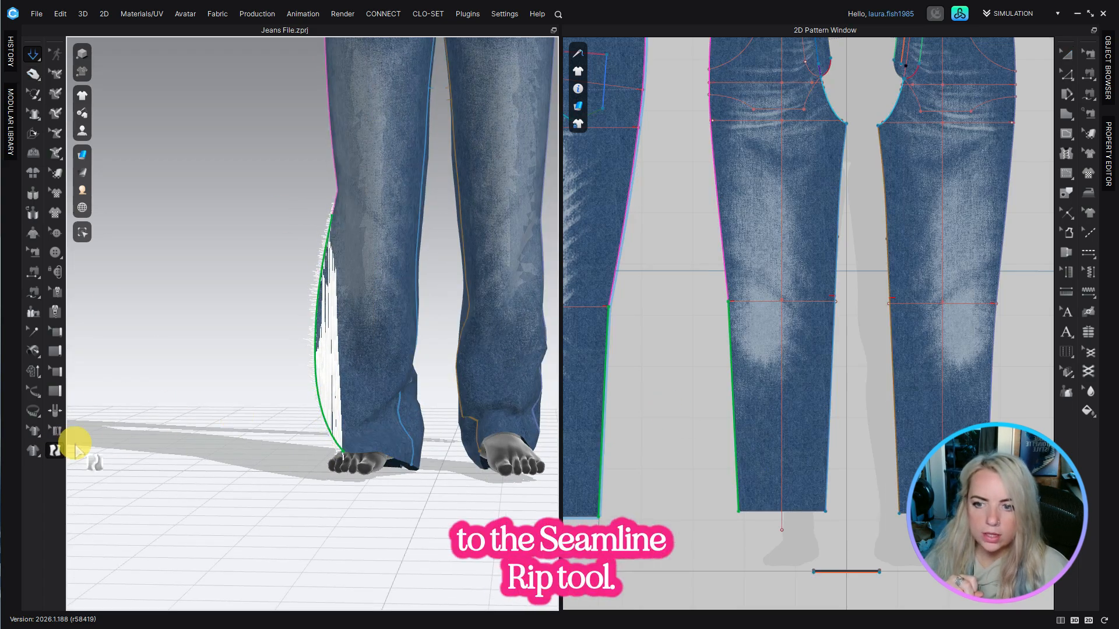
pyautogui.scroll(-3, 807, 362)
pyautogui.scroll(1, 849, 362)
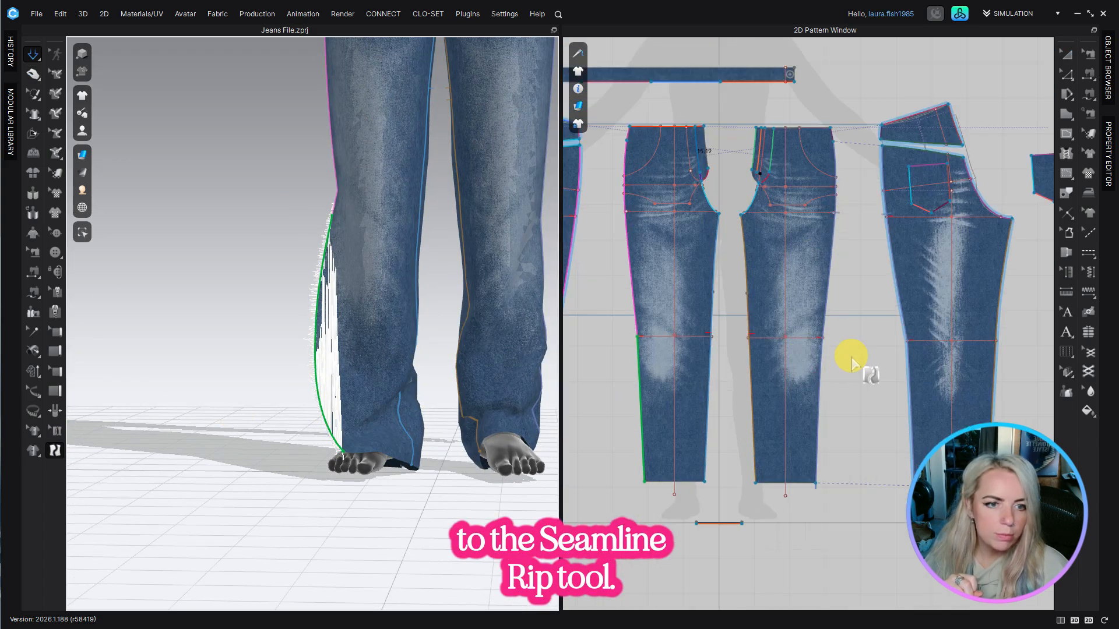
pyautogui.click(822, 340)
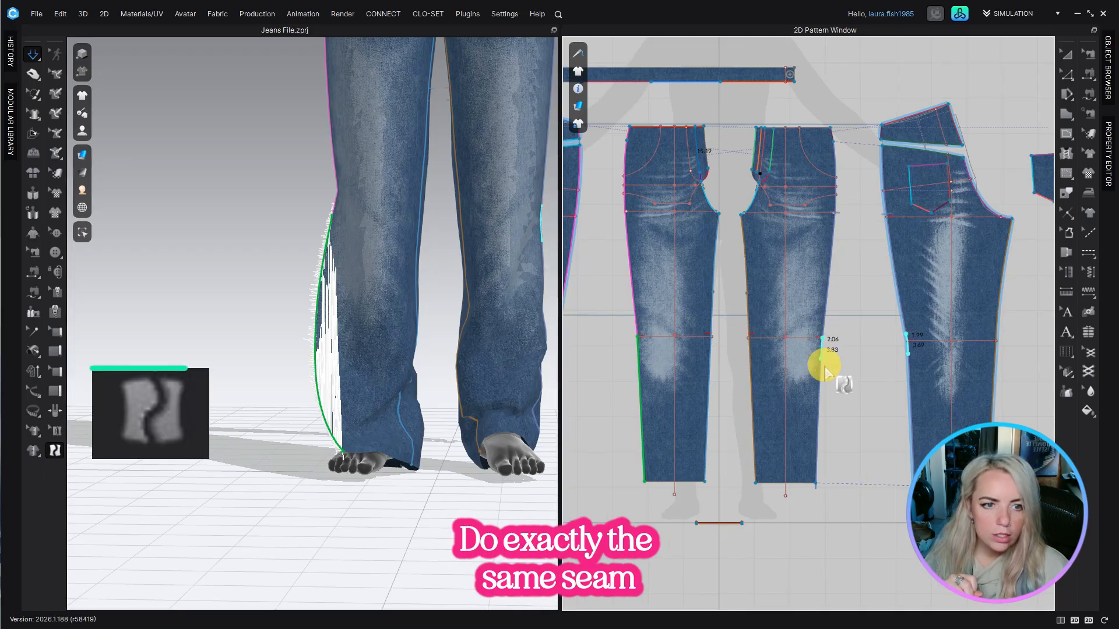
pyautogui.click(816, 485)
# Step: Simulate the garment and pull the left leg's panels apart near the hem to tear the marked outseam
pyautogui.moveTo(508, 442); pyautogui.dragTo(205, 402, button='right')
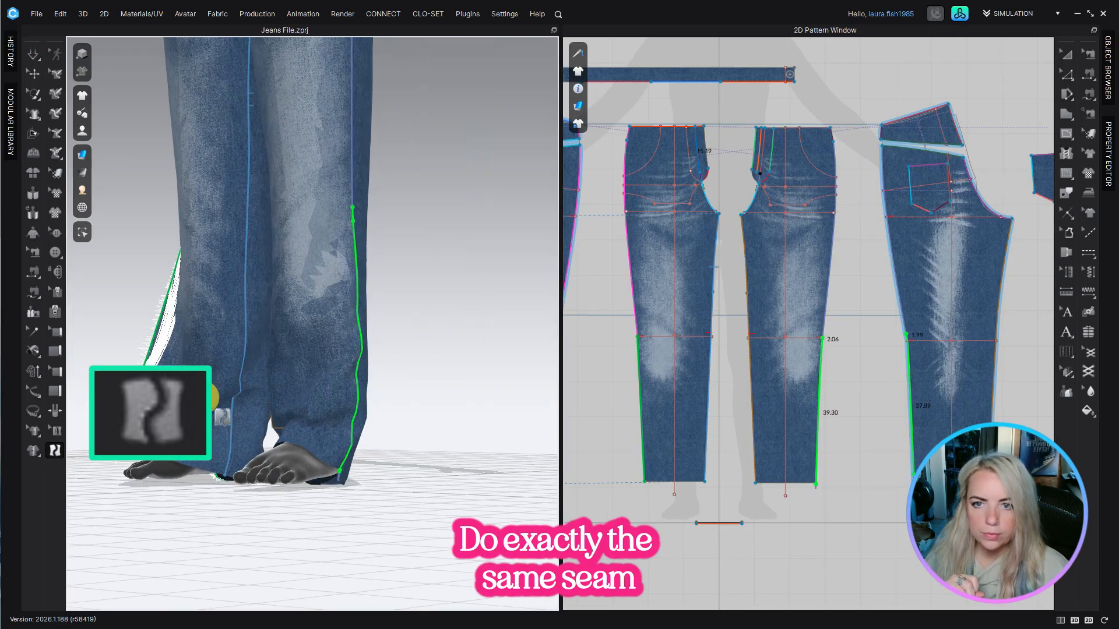
pyautogui.click(35, 54)
pyautogui.moveTo(328, 417); pyautogui.dragTo(249, 379)
pyautogui.moveTo(381, 364); pyautogui.dragTo(405, 475)
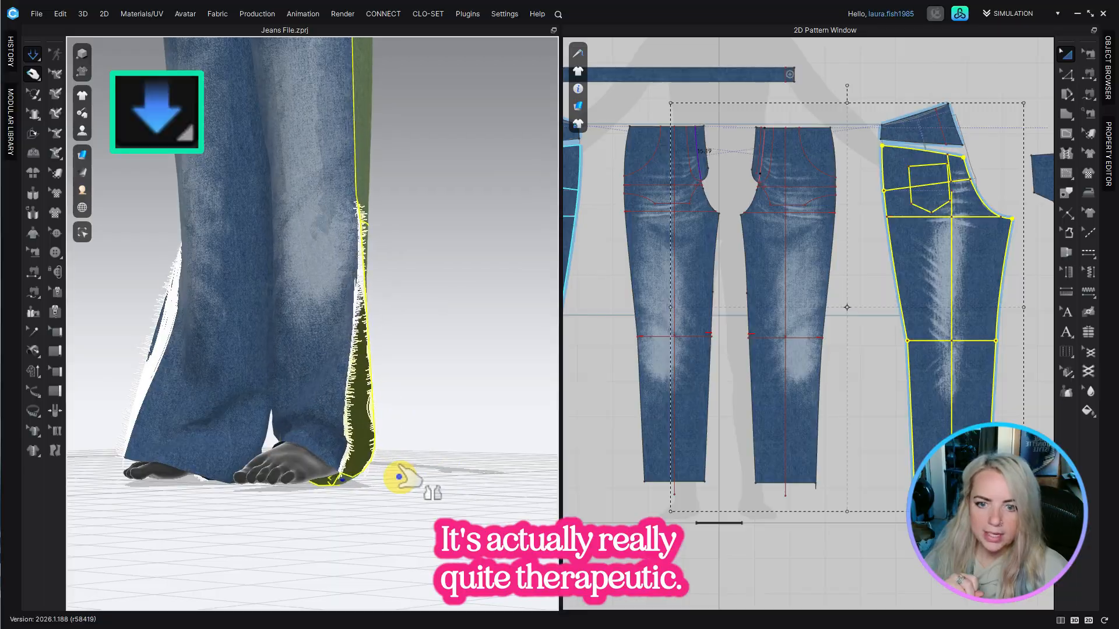
# Step: Tug the left leg's front and back panels at the hem corner to check the section still joined there
pyautogui.scroll(2, 384, 476)
pyautogui.moveTo(375, 477); pyautogui.dragTo(354, 380, button='middle')
pyautogui.scroll(2, 354, 381)
pyautogui.moveTo(354, 384); pyautogui.dragTo(333, 450, button='right')
pyautogui.scroll(1, 327, 460)
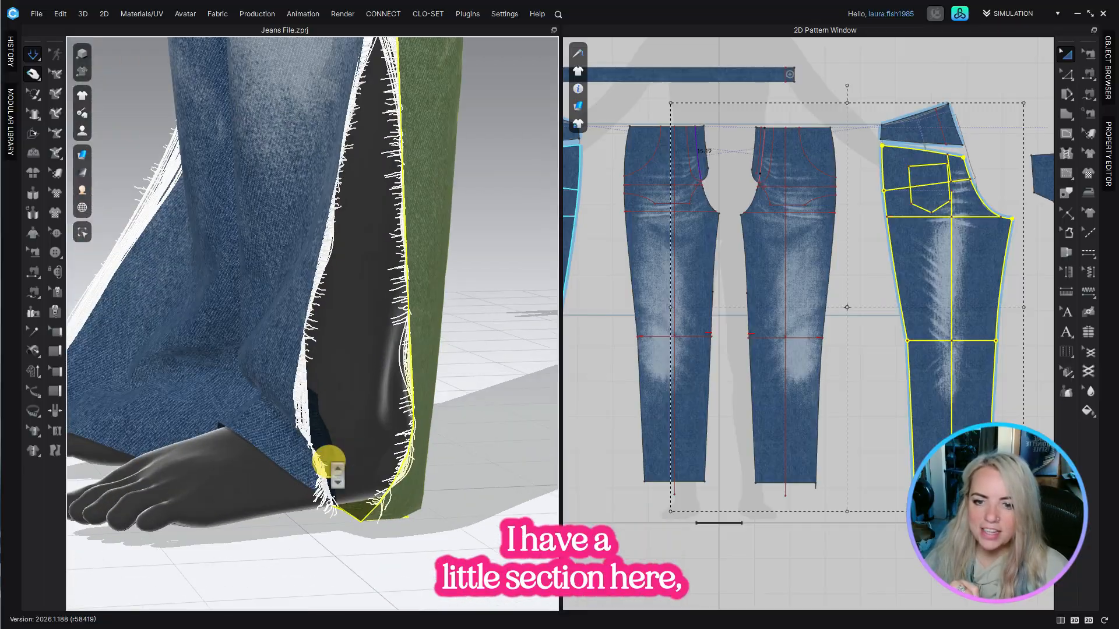
pyautogui.moveTo(353, 512); pyautogui.dragTo(401, 522)
pyautogui.scroll(3, 395, 521)
pyautogui.moveTo(331, 518); pyautogui.dragTo(330, 466)
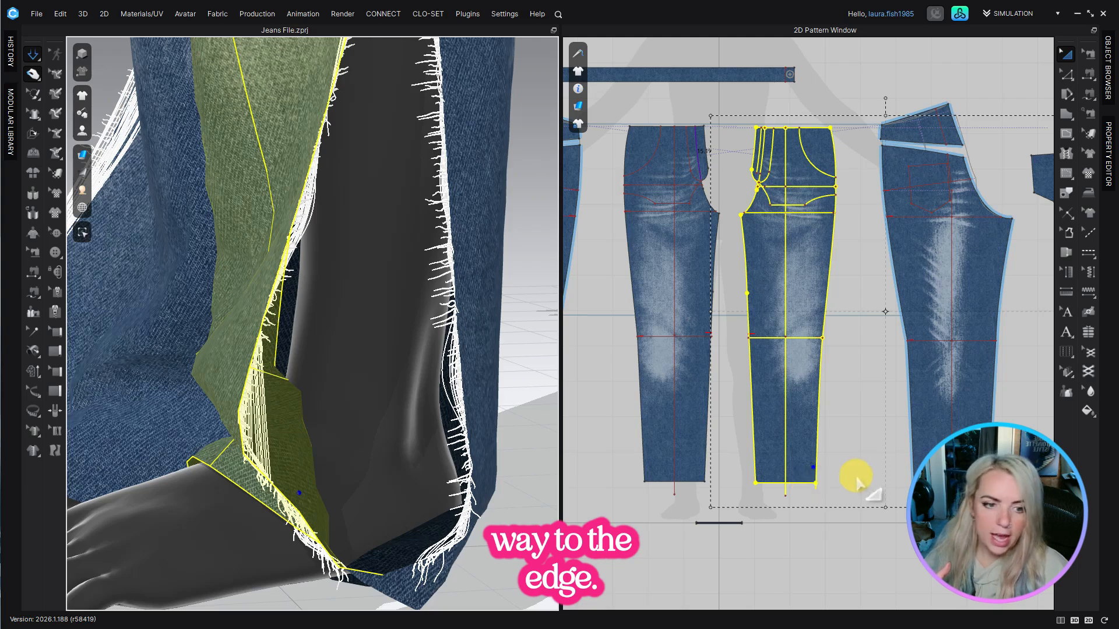
# Step: Delete all curve points on the left front leg's outseam line to remove the stray spike at the hem corner
pyautogui.scroll(10, 849, 484)
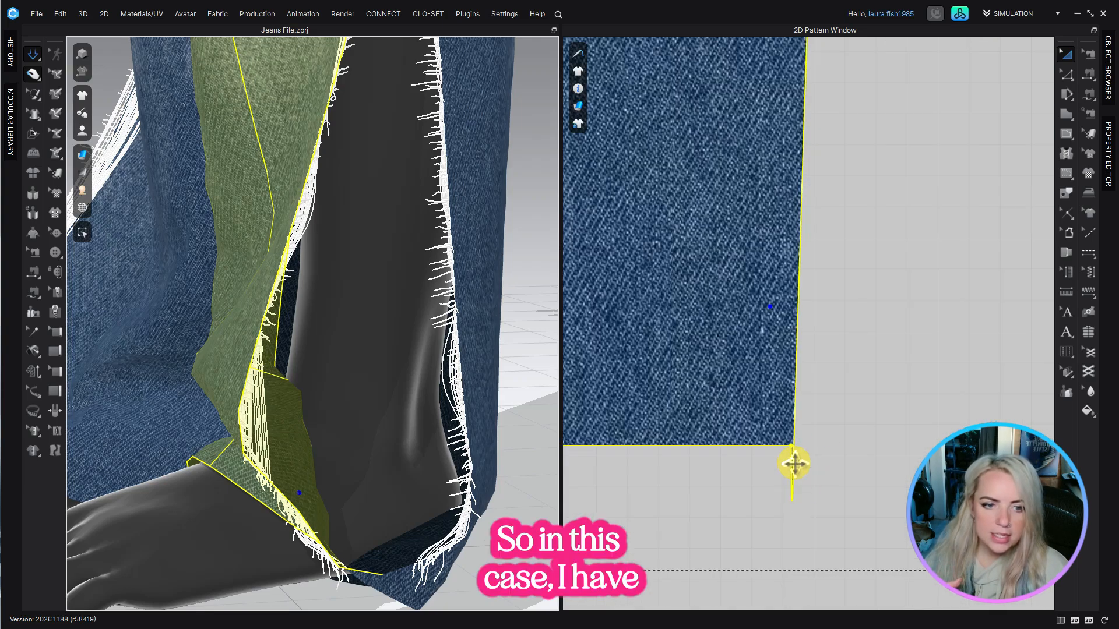
pyautogui.scroll(2, 794, 467)
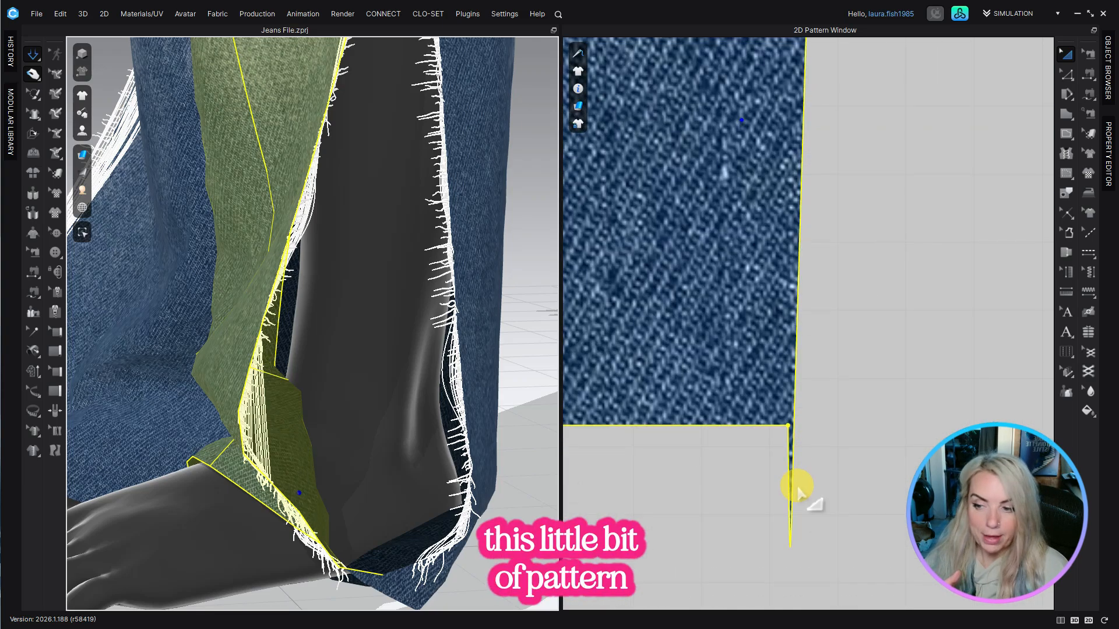
pyautogui.click(1066, 74)
pyautogui.scroll(-2, 872, 392)
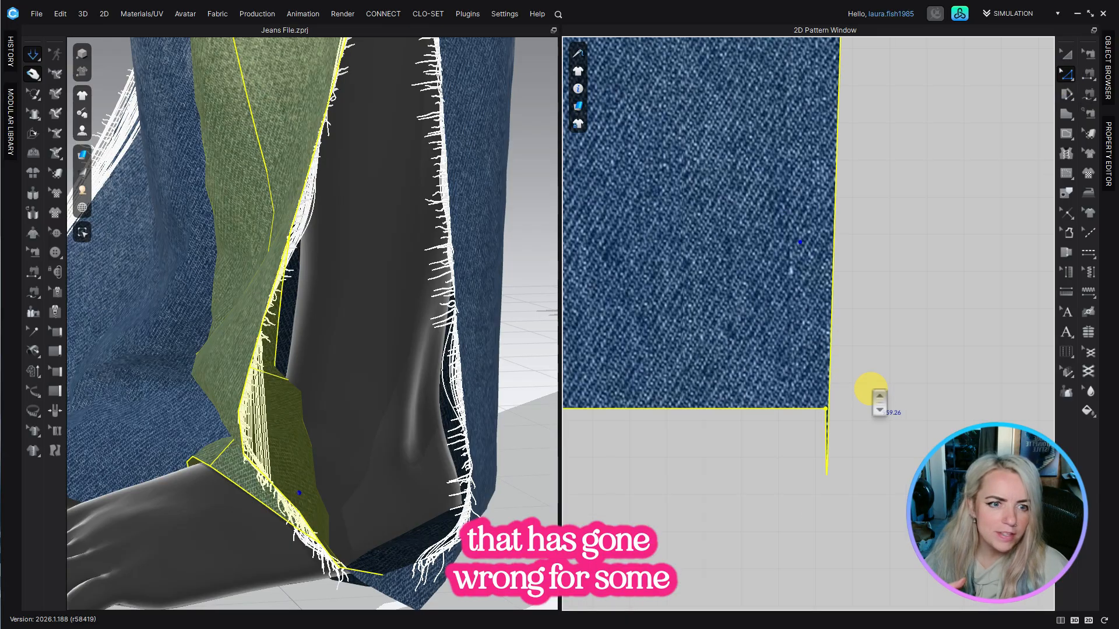
pyautogui.rightClick(831, 322)
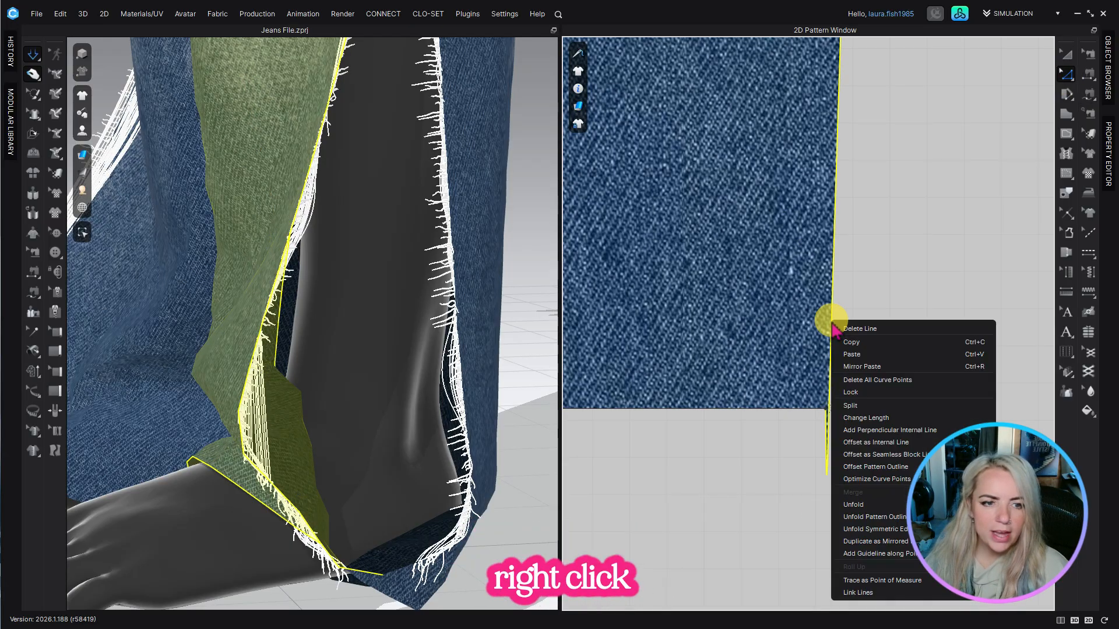
pyautogui.click(875, 380)
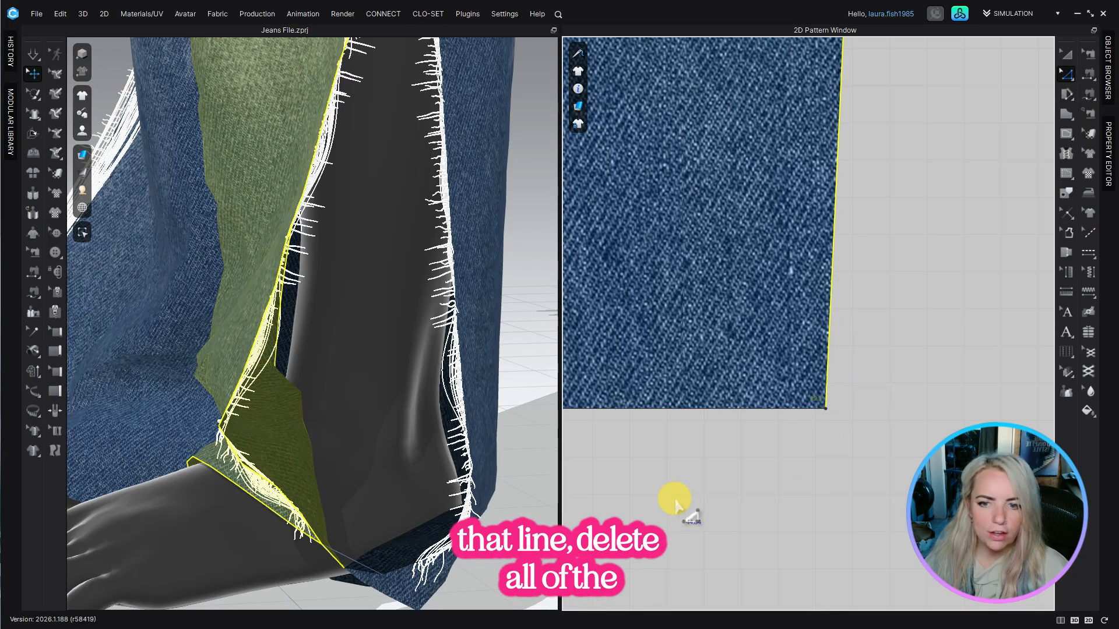
# Step: Edit the left outseam's rip line so that its lower end extends all the way to the hem
pyautogui.scroll(-2, 674, 500)
pyautogui.scroll(-2, 737, 445)
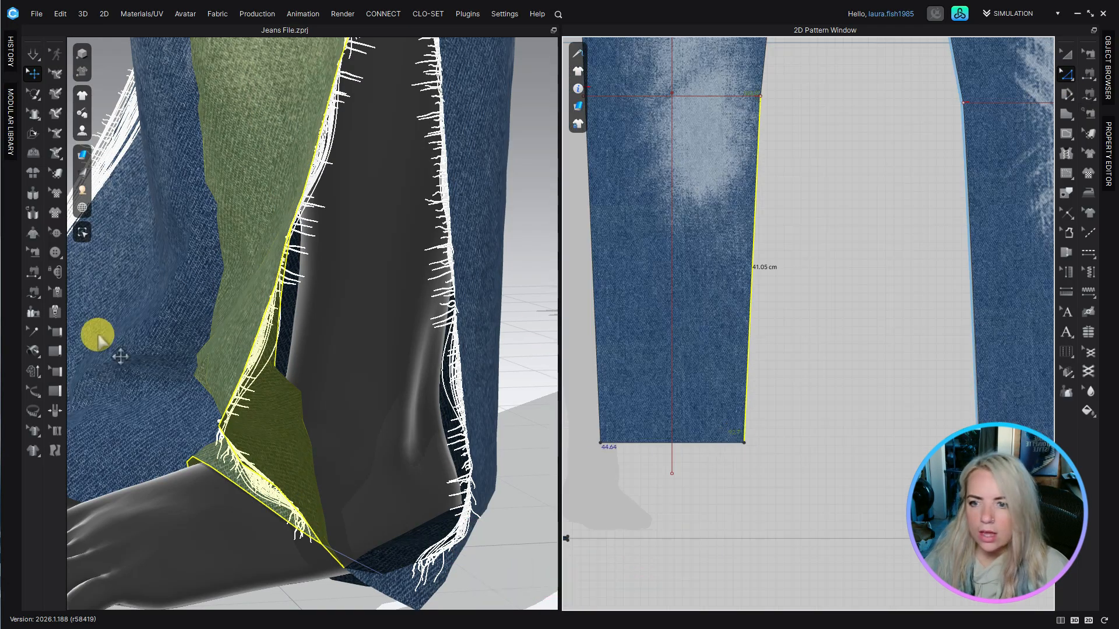
pyautogui.click(55, 450)
pyautogui.scroll(3, 742, 429)
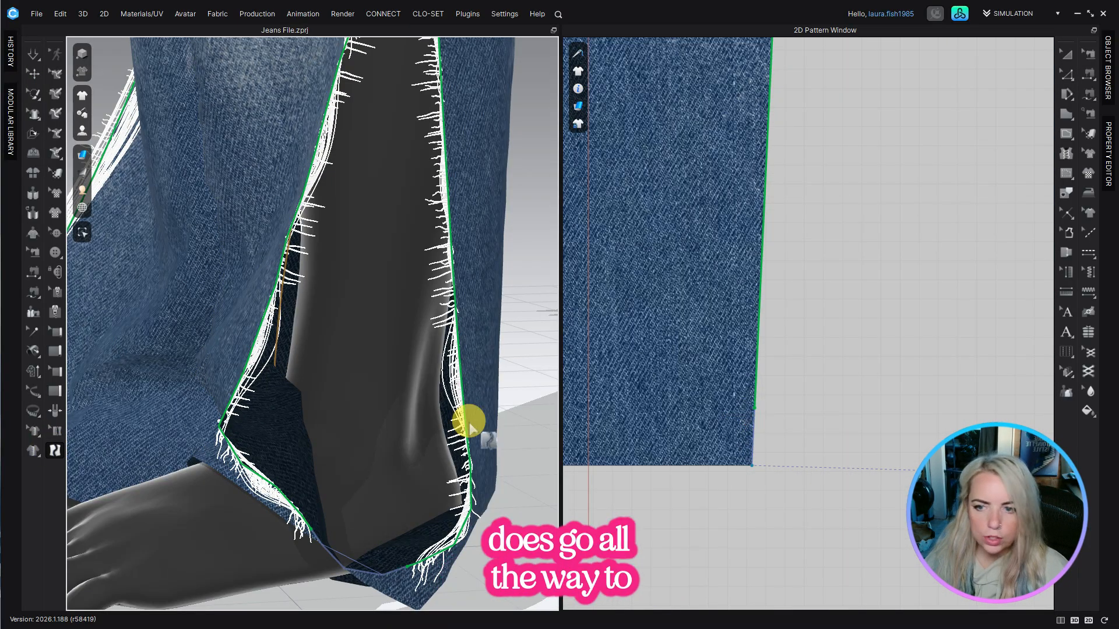
pyautogui.click(56, 433)
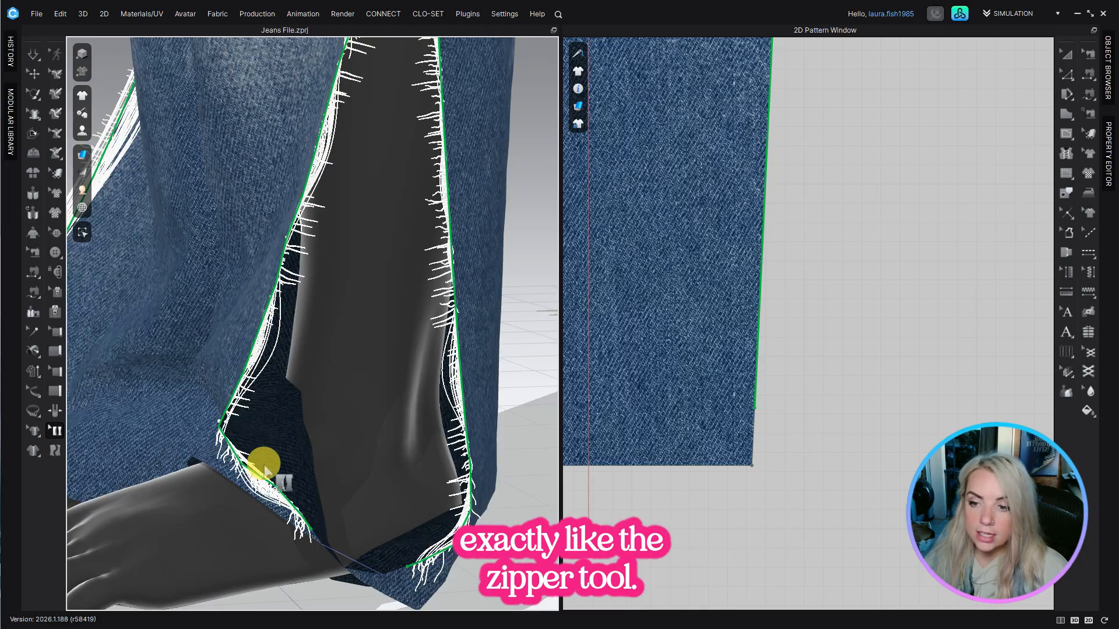
pyautogui.moveTo(753, 408); pyautogui.dragTo(758, 476)
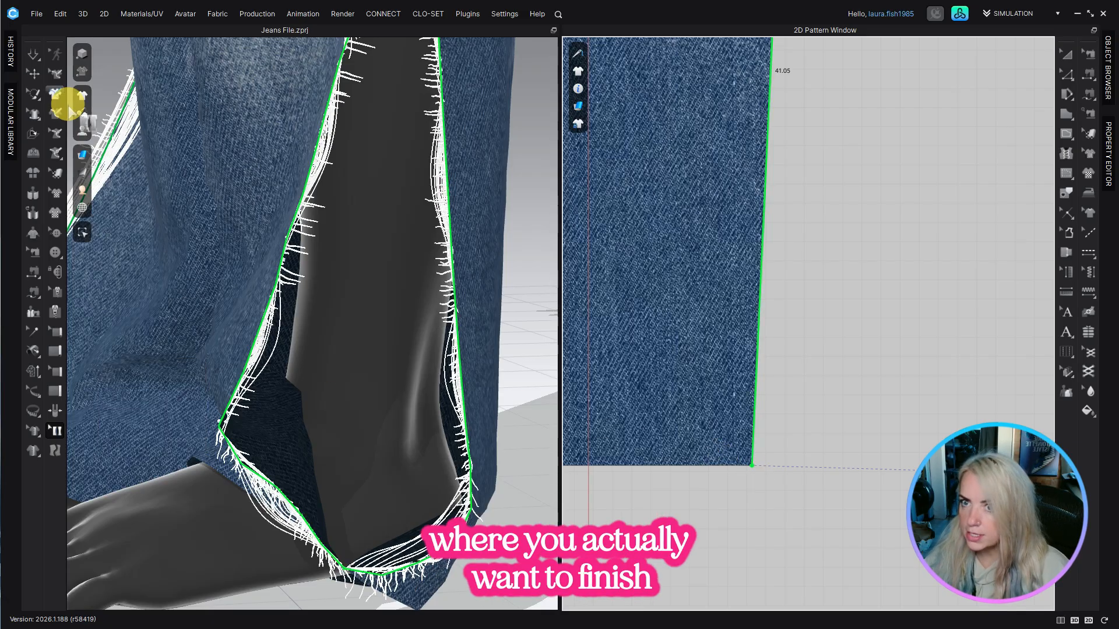
# Step: Simulate again and pull the left leg's back panel outward so the outseam tears fully open at the hem
pyautogui.click(32, 55)
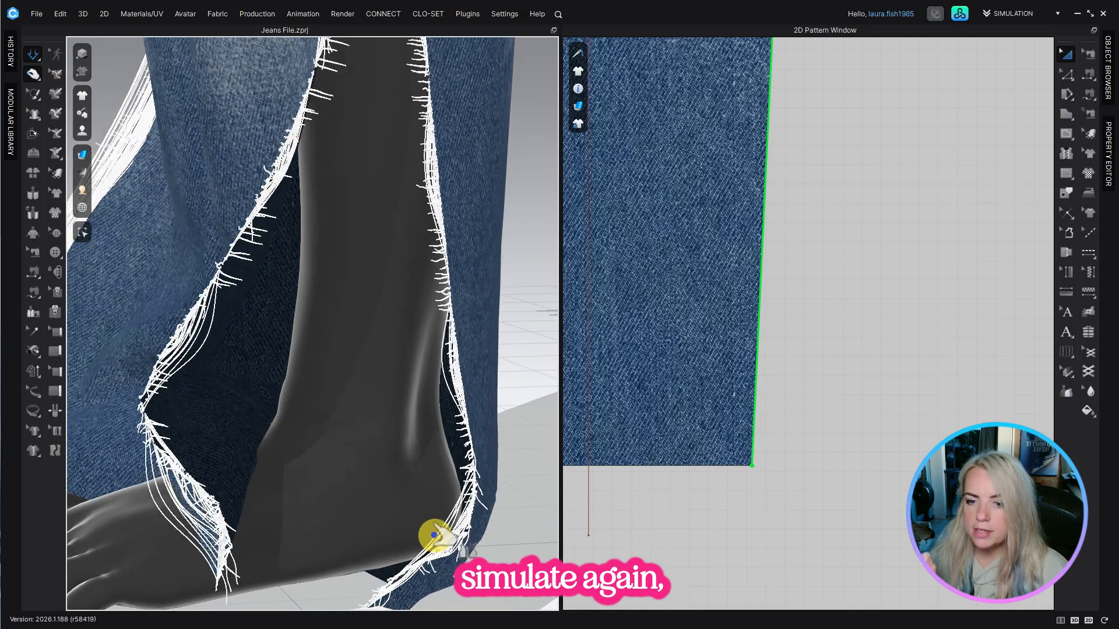
pyautogui.scroll(-5, 302, 507)
pyautogui.click(406, 443)
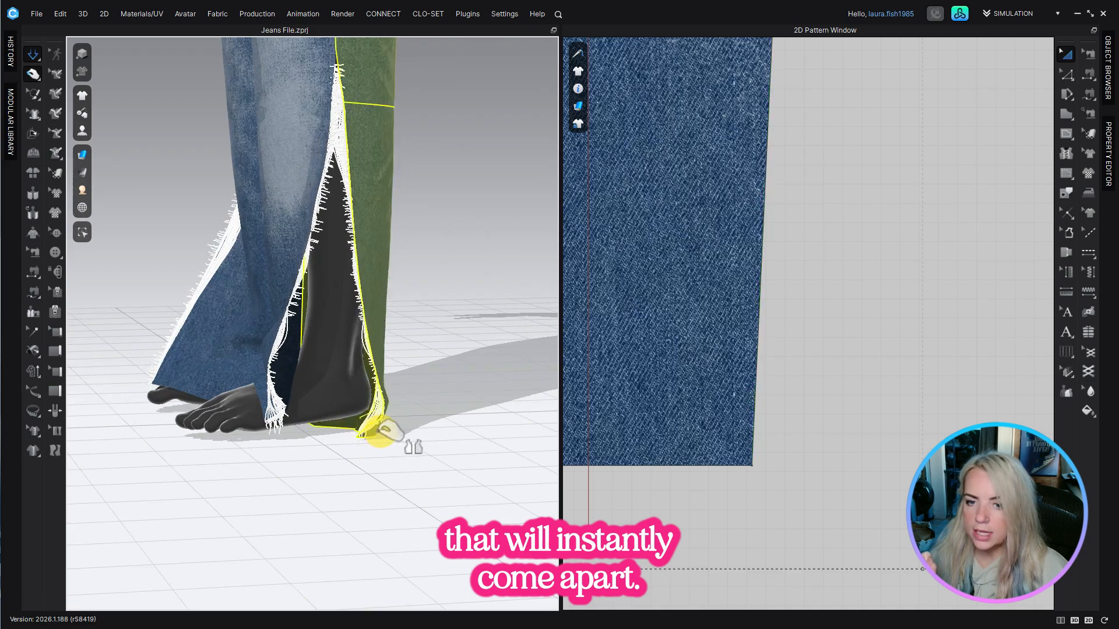
# Step: Examine the slits on both legs from the front, moving the left front panel, and inspect the jeans up to the waistband
pyautogui.scroll(-8, 407, 425)
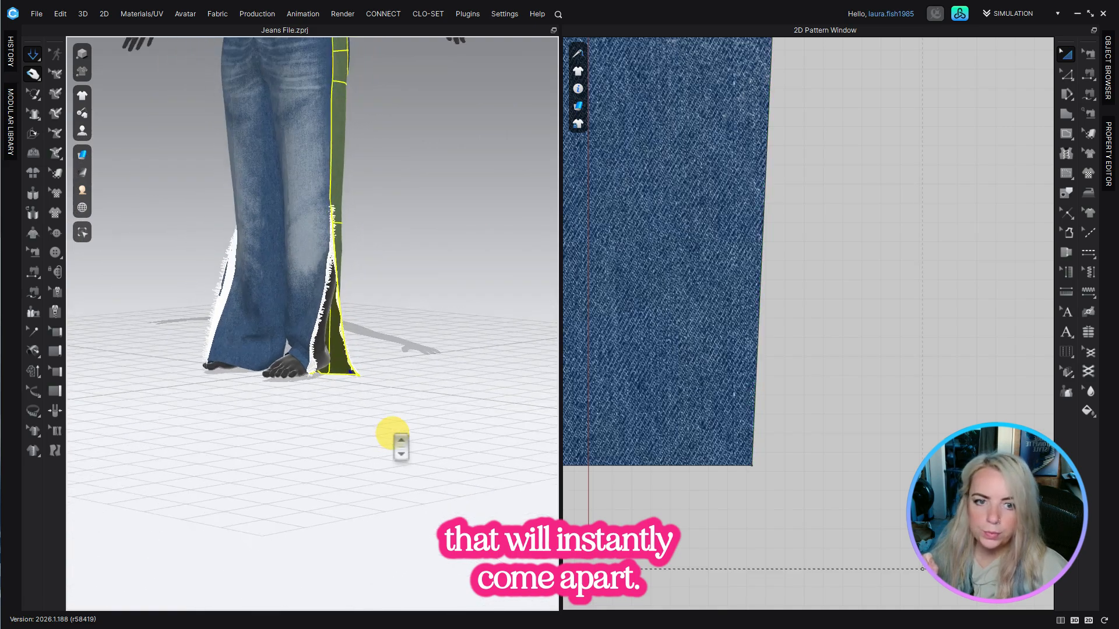
pyautogui.scroll(10, 349, 430)
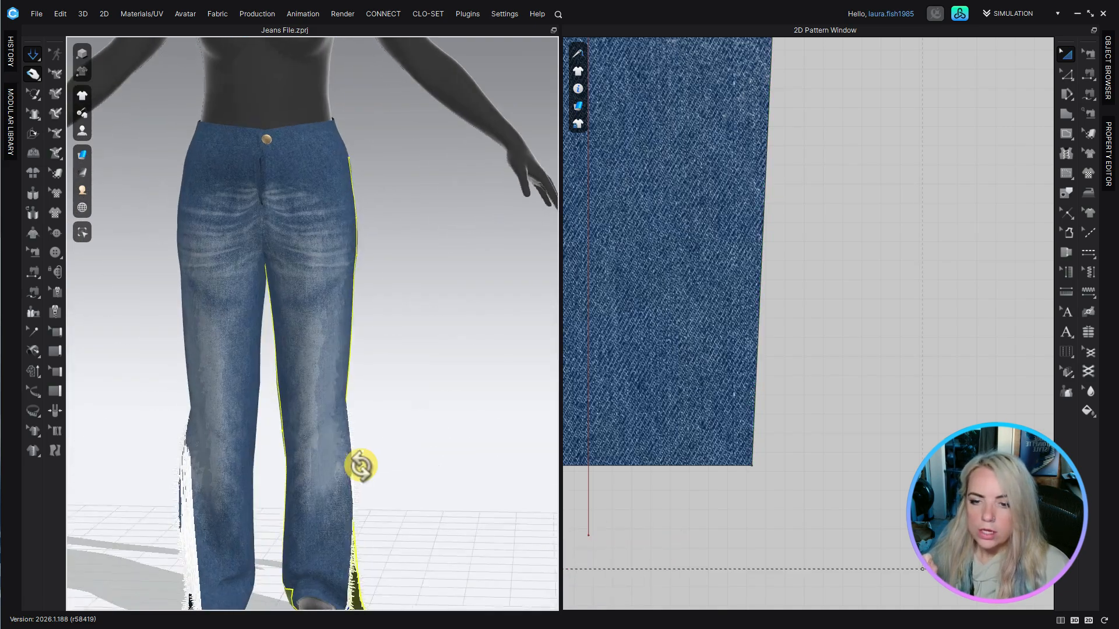
pyautogui.scroll(-3, 367, 461)
pyautogui.scroll(2, 327, 362)
pyautogui.moveTo(327, 363); pyautogui.dragTo(344, 382, button='right')
pyautogui.scroll(3, 335, 253)
pyautogui.scroll(-3, 274, 253)
pyautogui.moveTo(274, 253); pyautogui.dragTo(254, 140, button='middle')
pyautogui.click(310, 319)
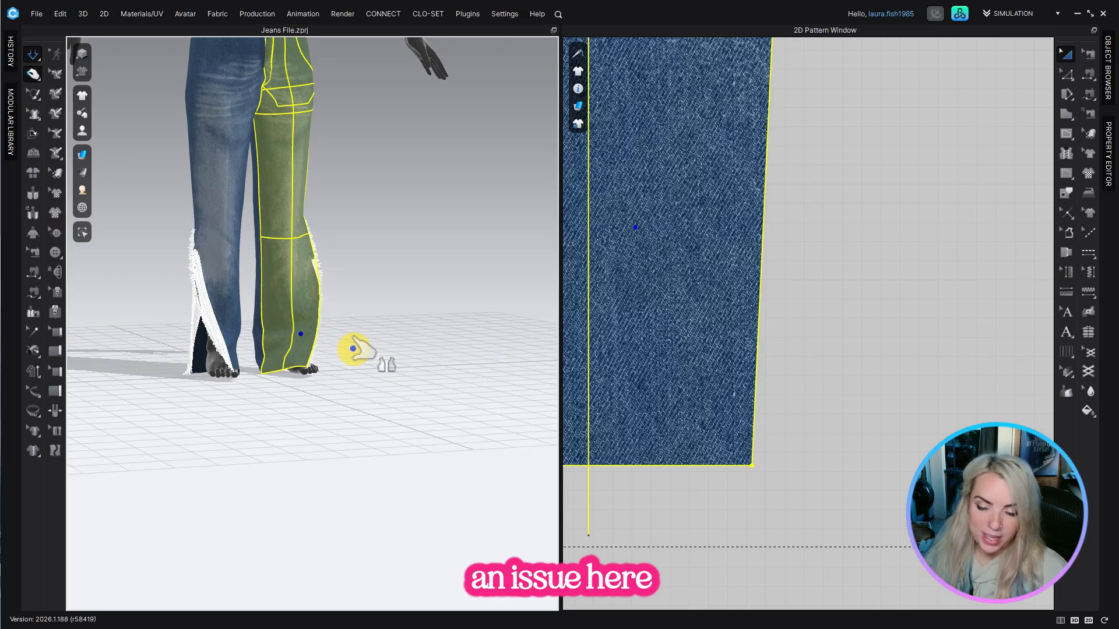
pyautogui.moveTo(262, 305); pyautogui.dragTo(281, 500, button='middle')
pyautogui.scroll(6, 301, 174)
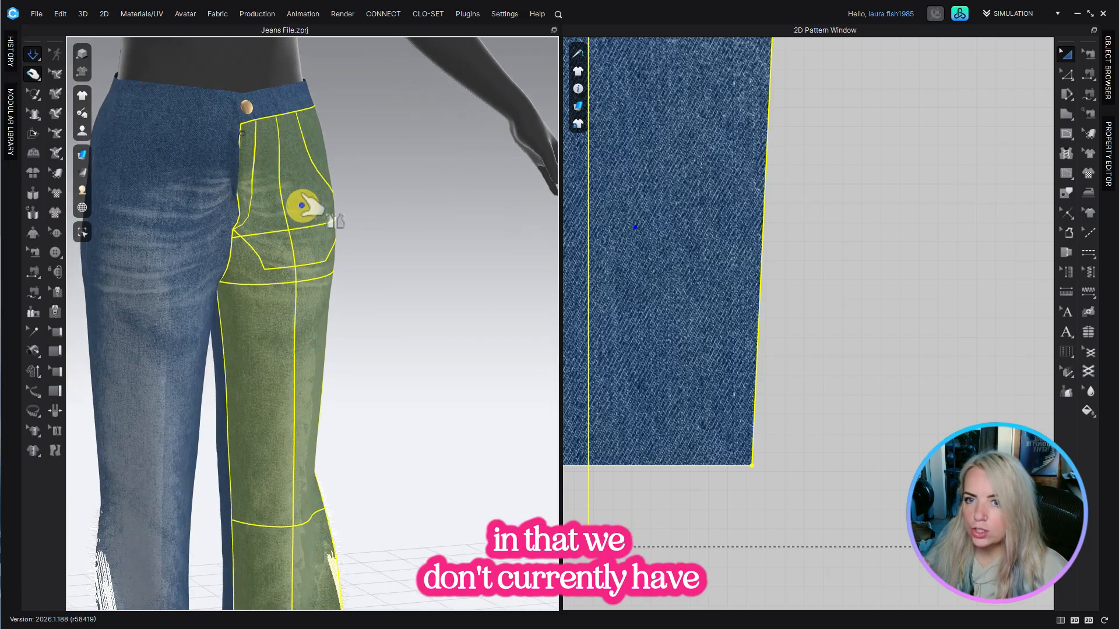
# Step: Inspect the waistband and leg hems, checking the waistband's top edge for a rippable seam line with the Seamline Rip tool
pyautogui.click(280, 220)
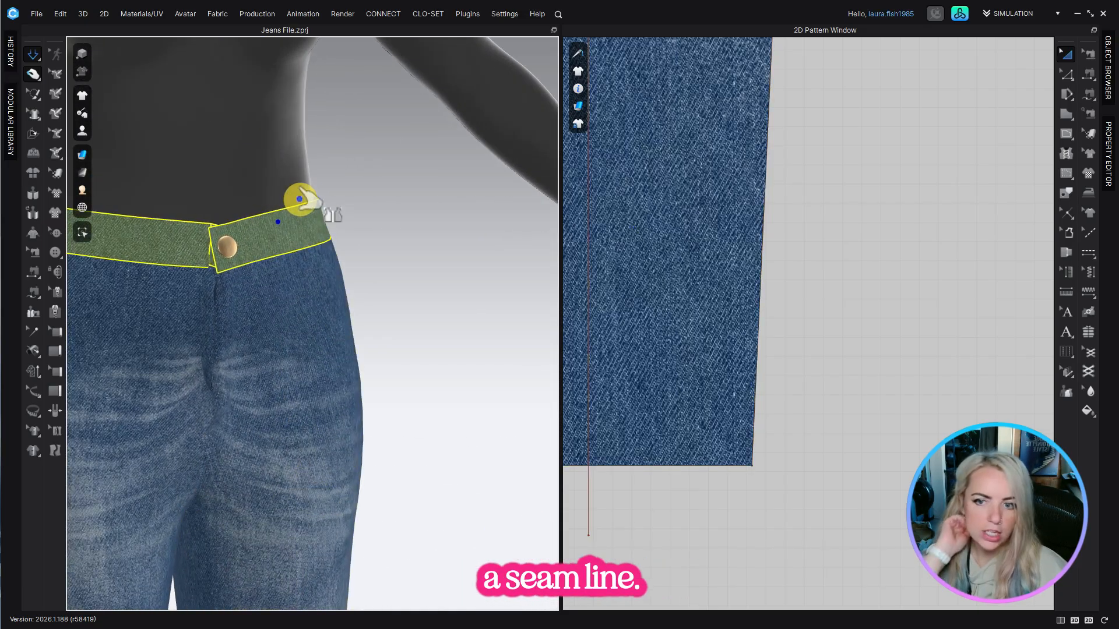
pyautogui.scroll(-6, 304, 286)
pyautogui.scroll(8, 314, 379)
pyautogui.scroll(1, 311, 291)
pyautogui.moveTo(292, 407); pyautogui.dragTo(320, 408)
pyautogui.scroll(-2, 347, 434)
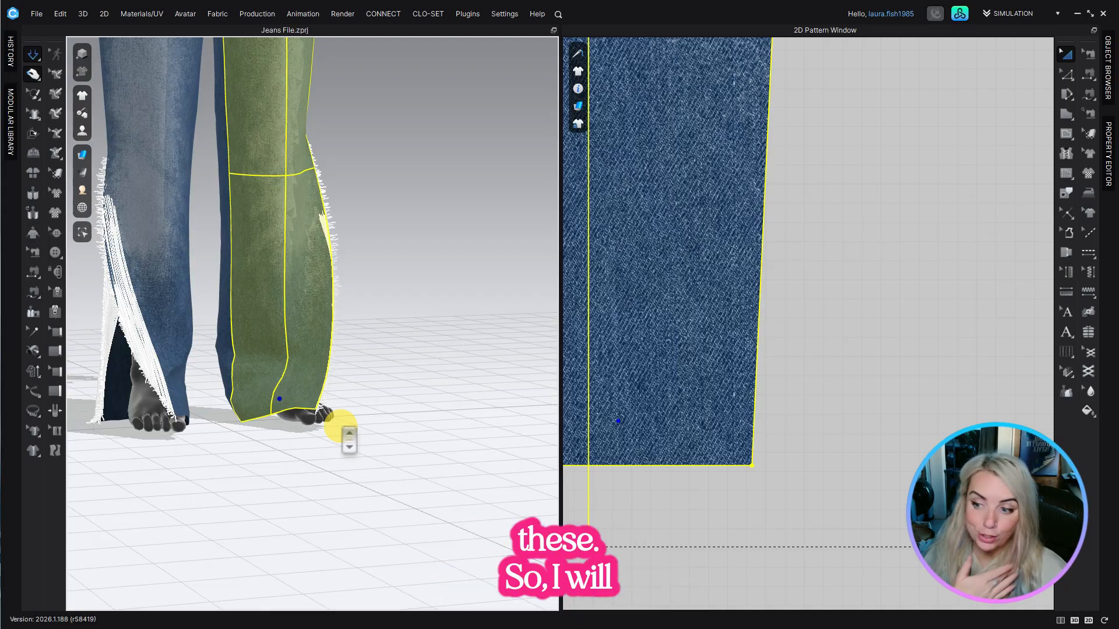
pyautogui.scroll(-5, 330, 299)
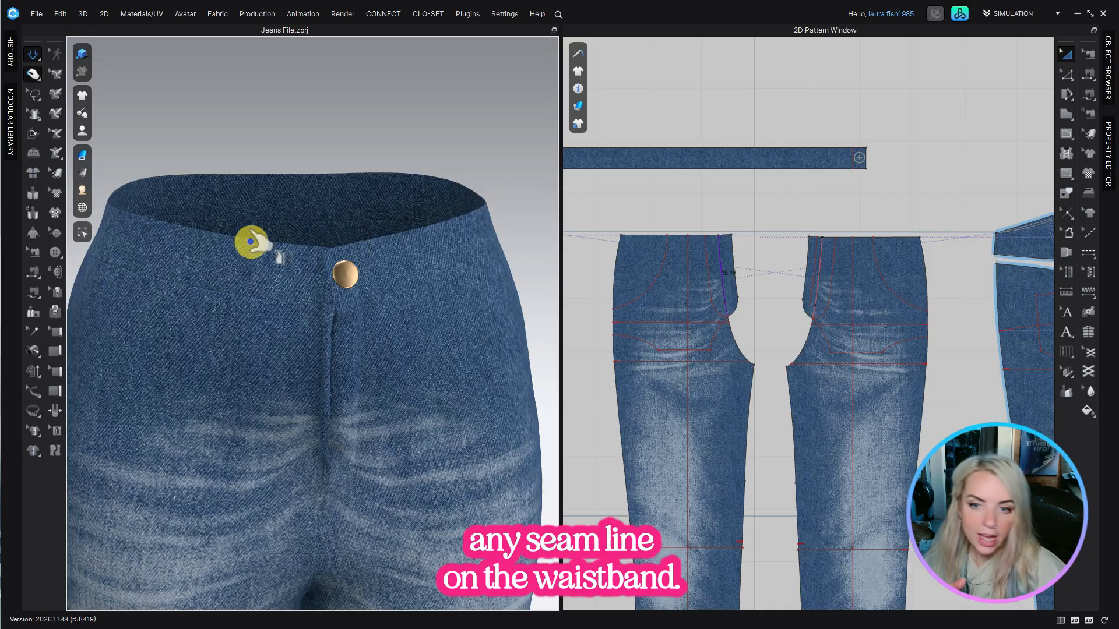
pyautogui.click(54, 450)
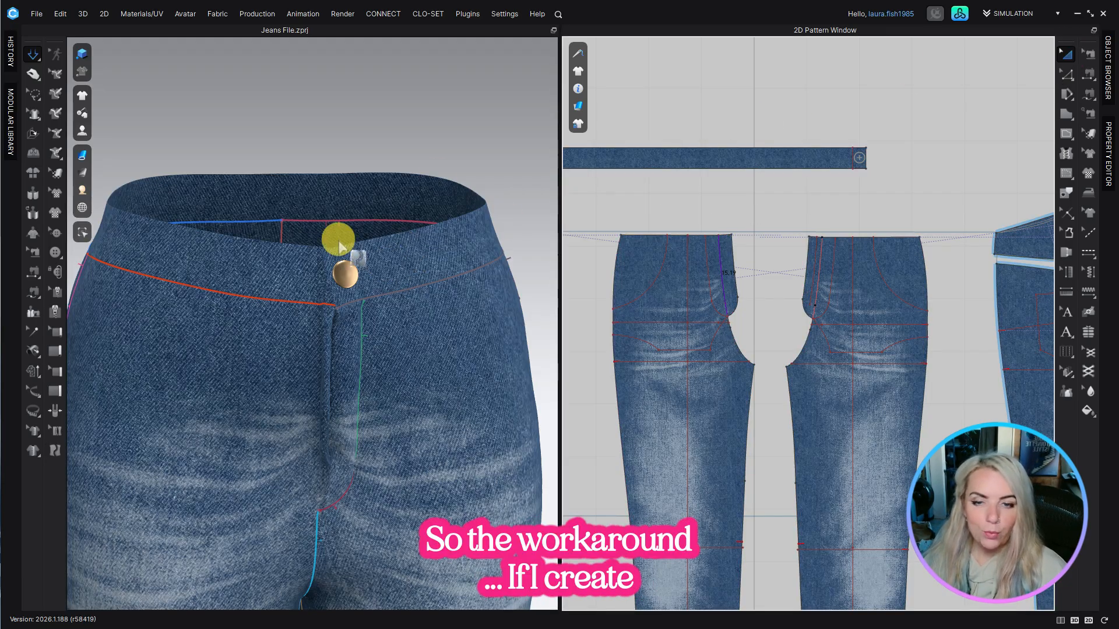
# Step: Create a Layer Clone Under of the waistband pattern and place the copy just above the original in the 2D window
pyautogui.click(727, 163)
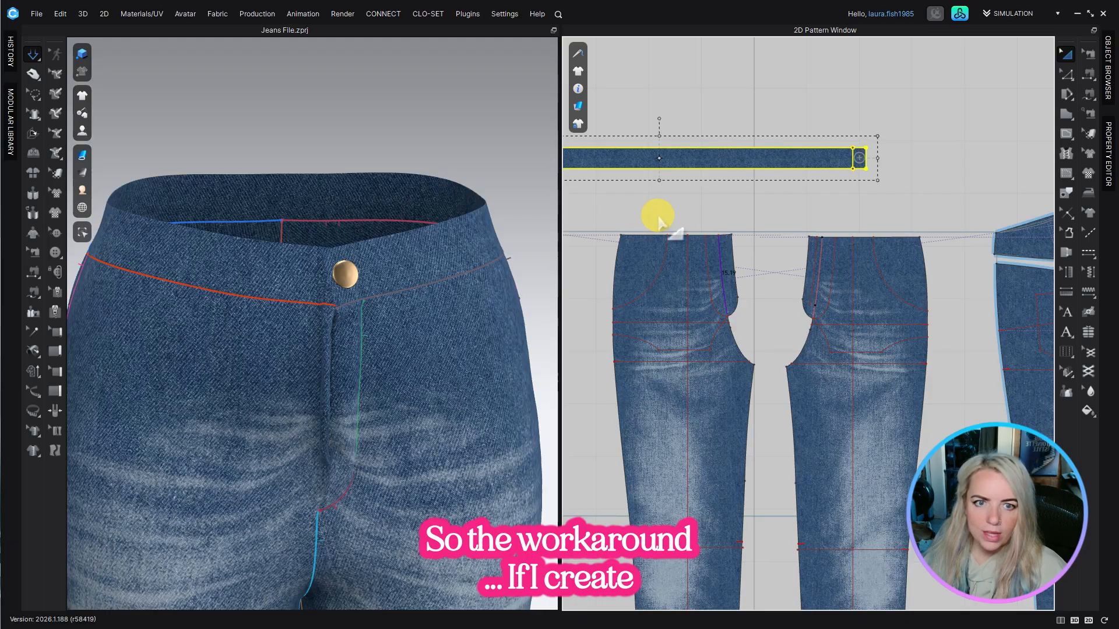
pyautogui.scroll(-5, 751, 250)
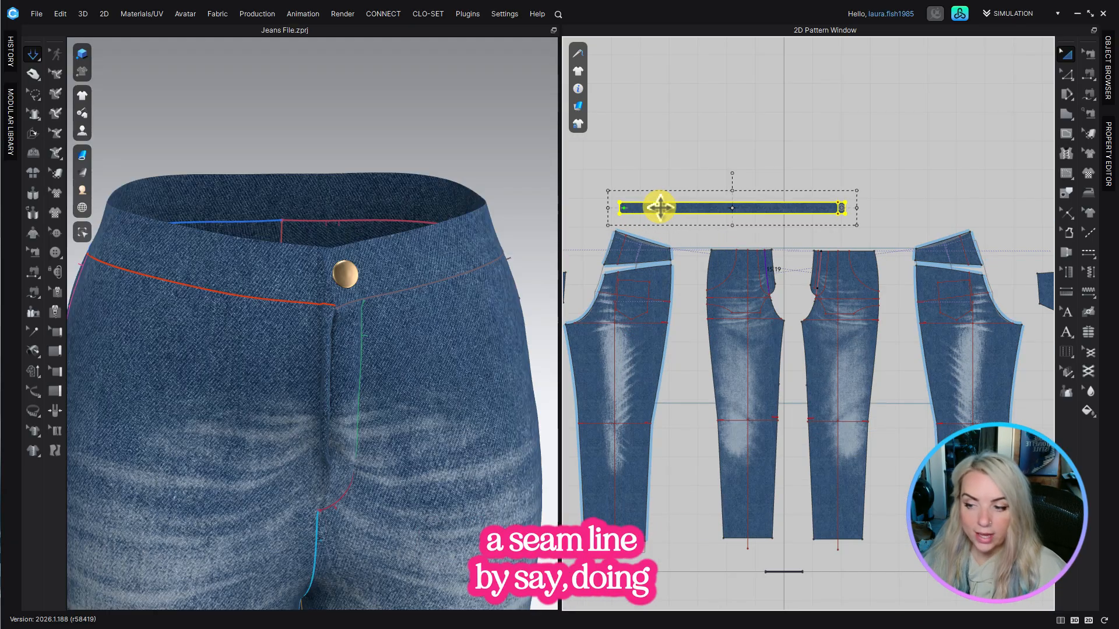
pyautogui.rightClick(693, 208)
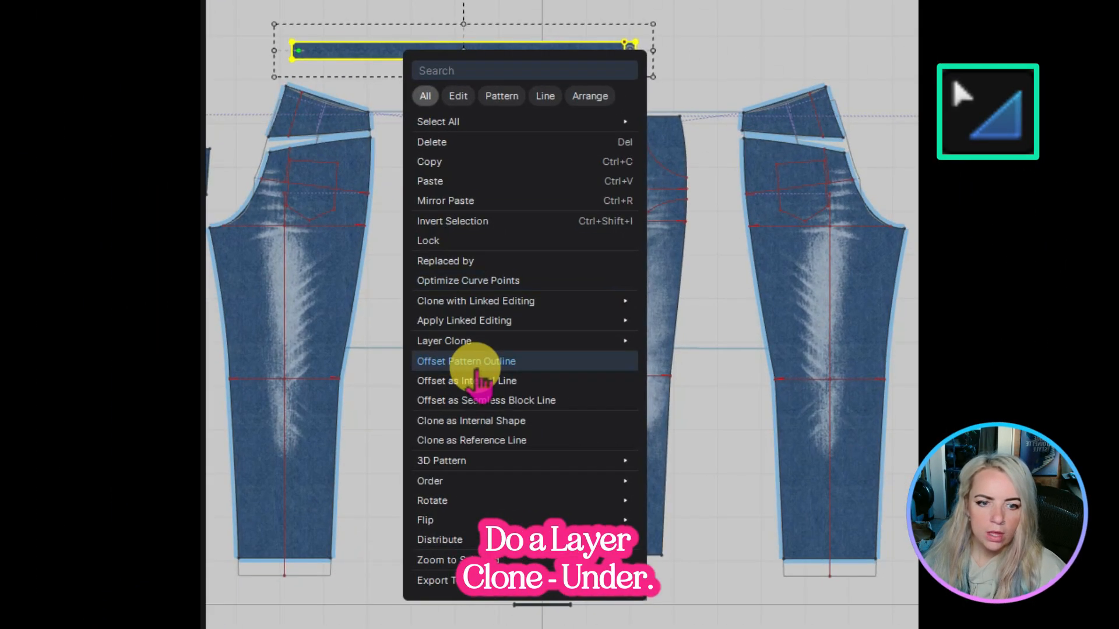
pyautogui.moveTo(485, 344)
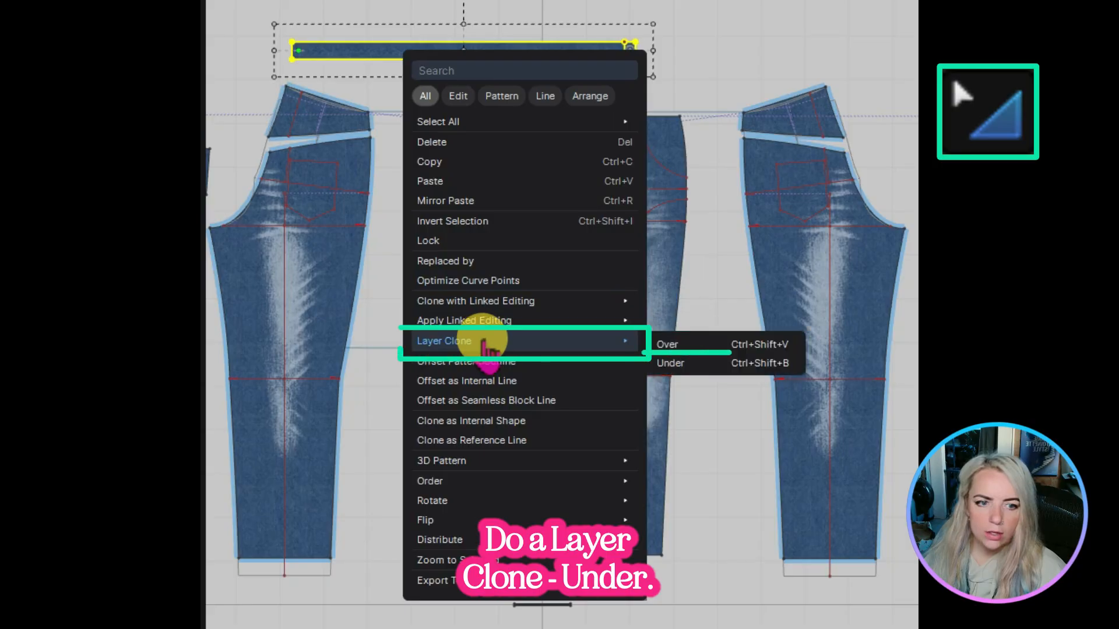
pyautogui.click(670, 363)
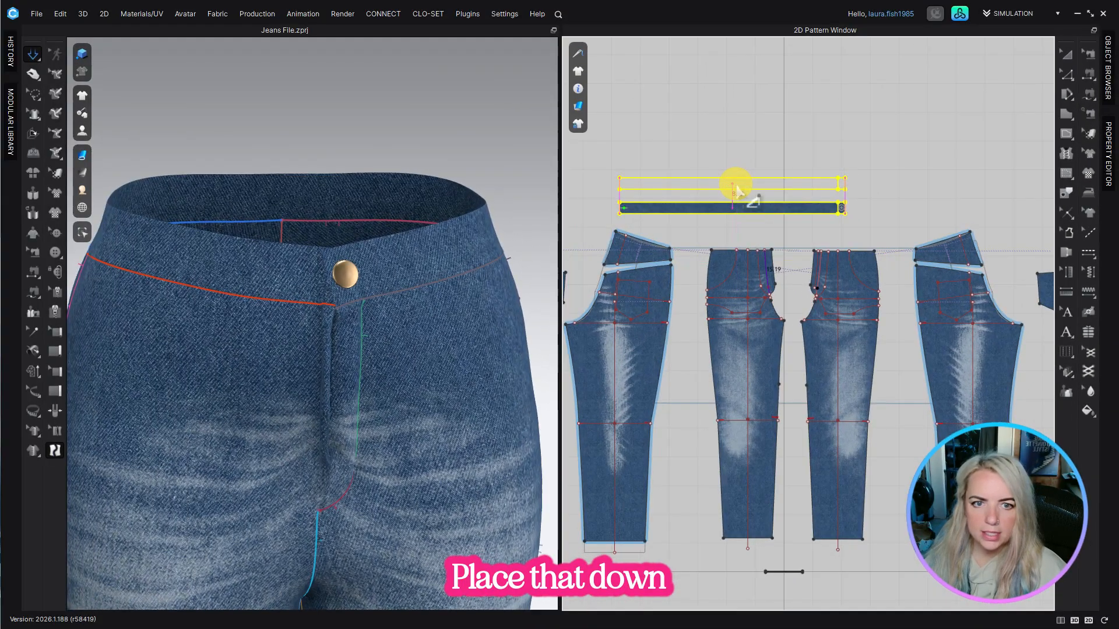
pyautogui.click(737, 190)
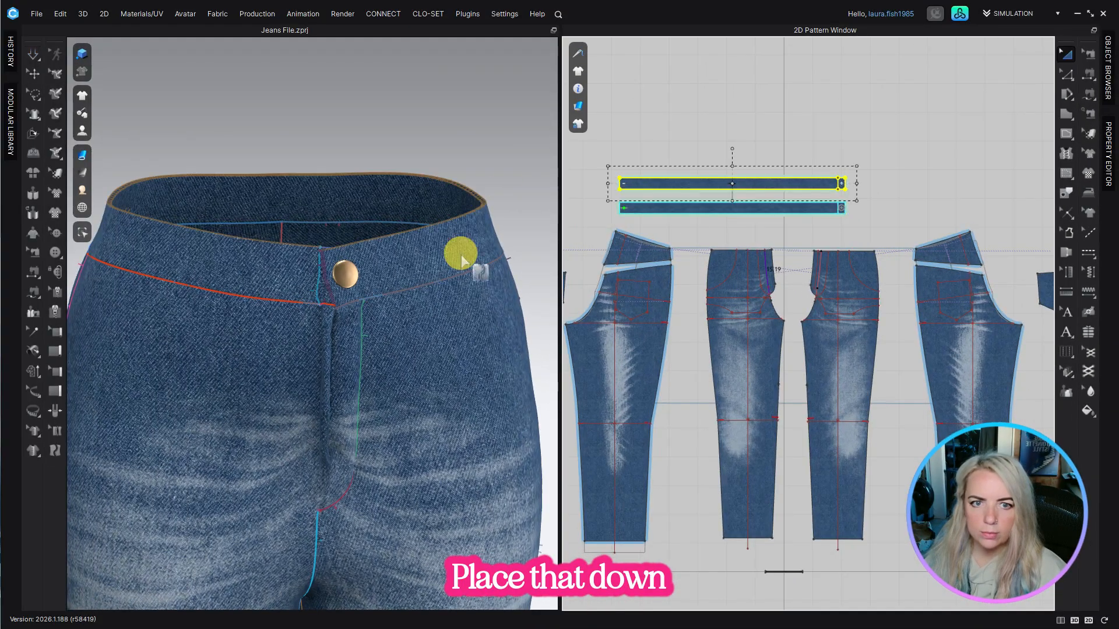
# Step: Apply a Seamline Rip along the waistband's entire top edge, including the short button extension at its end
pyautogui.scroll(3, 317, 314)
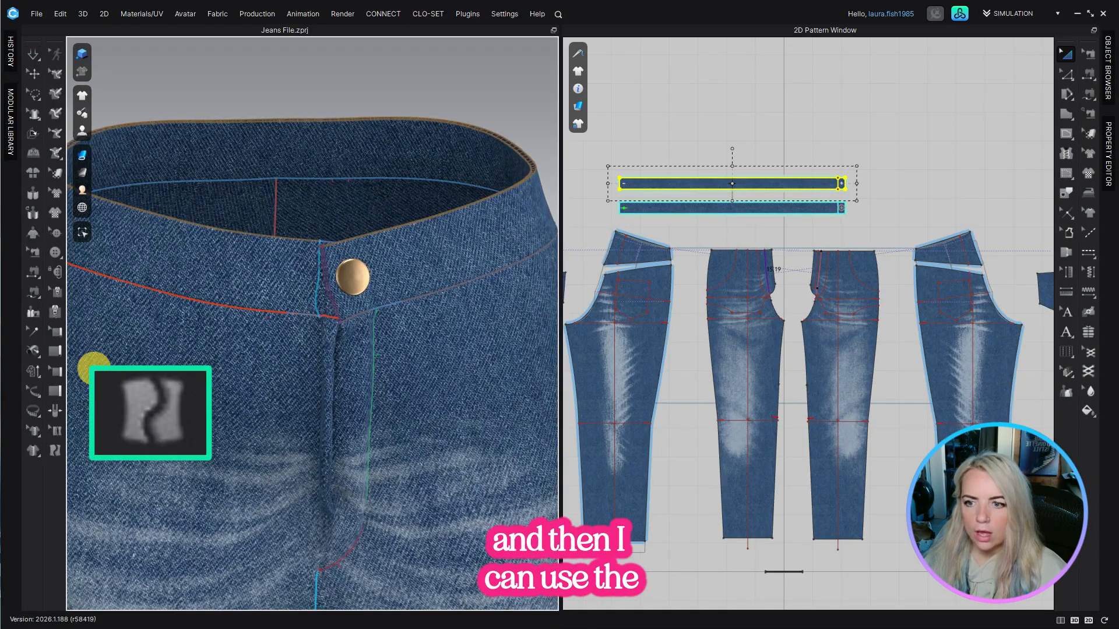
pyautogui.click(54, 450)
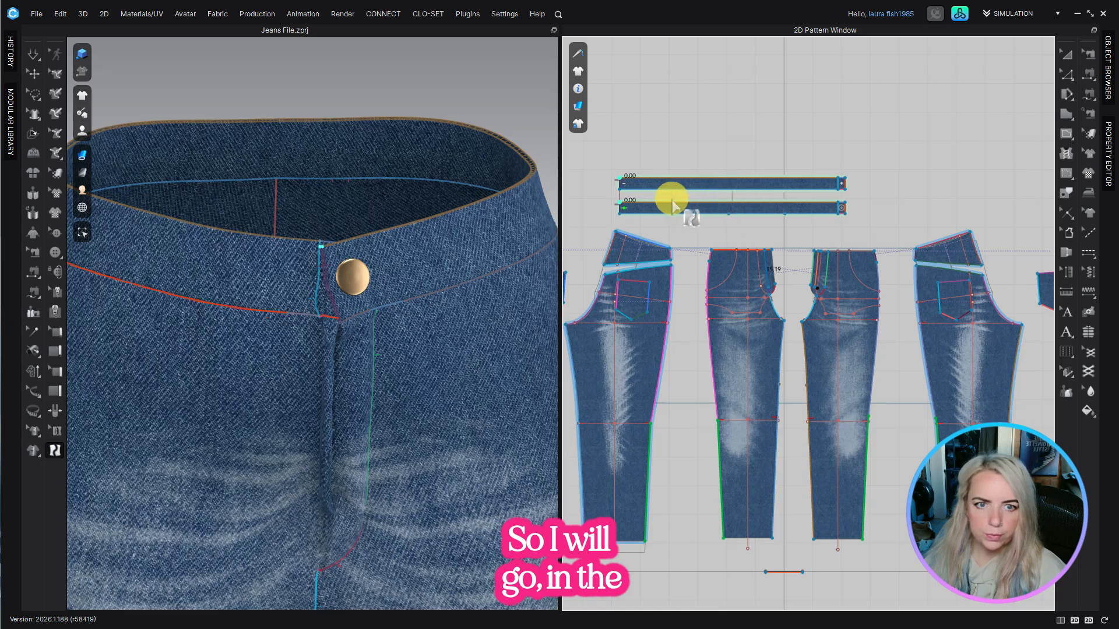
pyautogui.scroll(2, 647, 201)
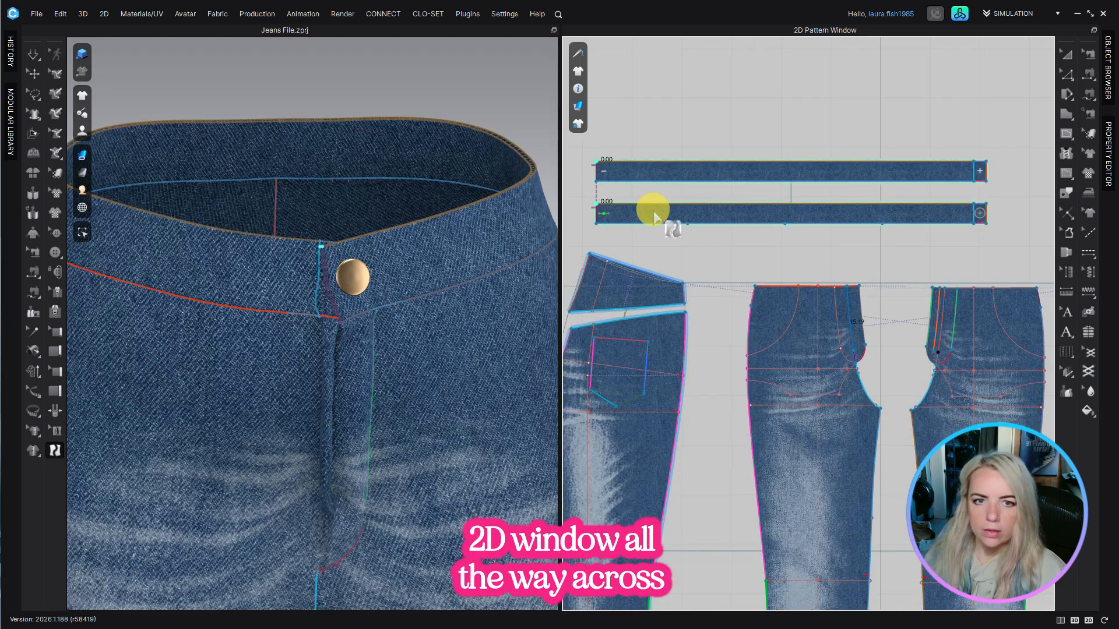
pyautogui.moveTo(619, 208); pyautogui.dragTo(974, 219)
pyautogui.scroll(5, 980, 205)
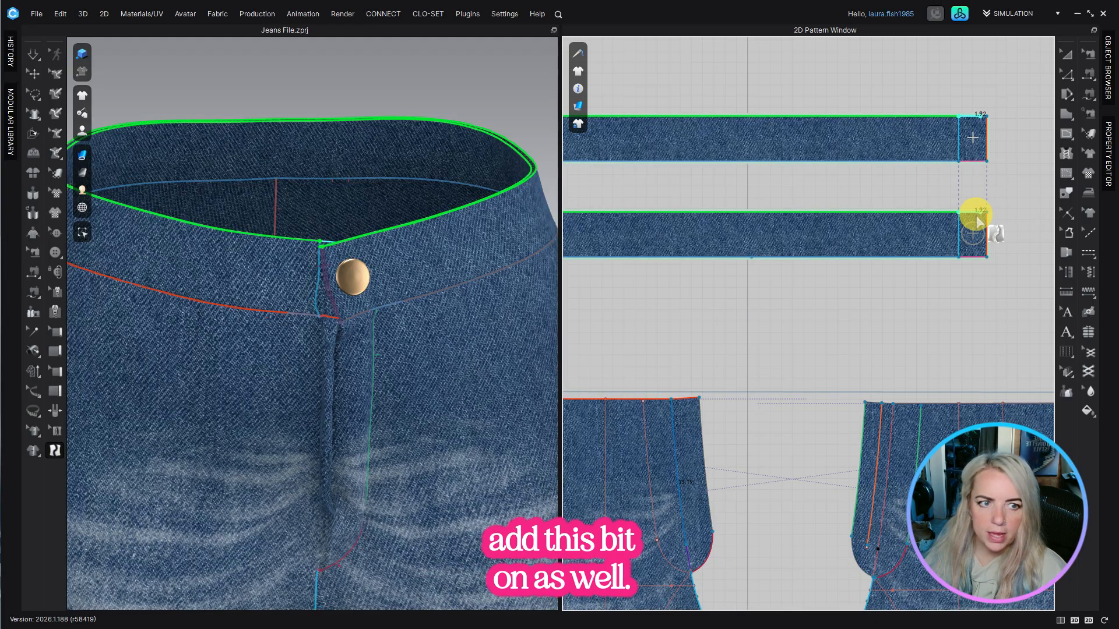
pyautogui.click(983, 215)
pyautogui.scroll(-3, 329, 286)
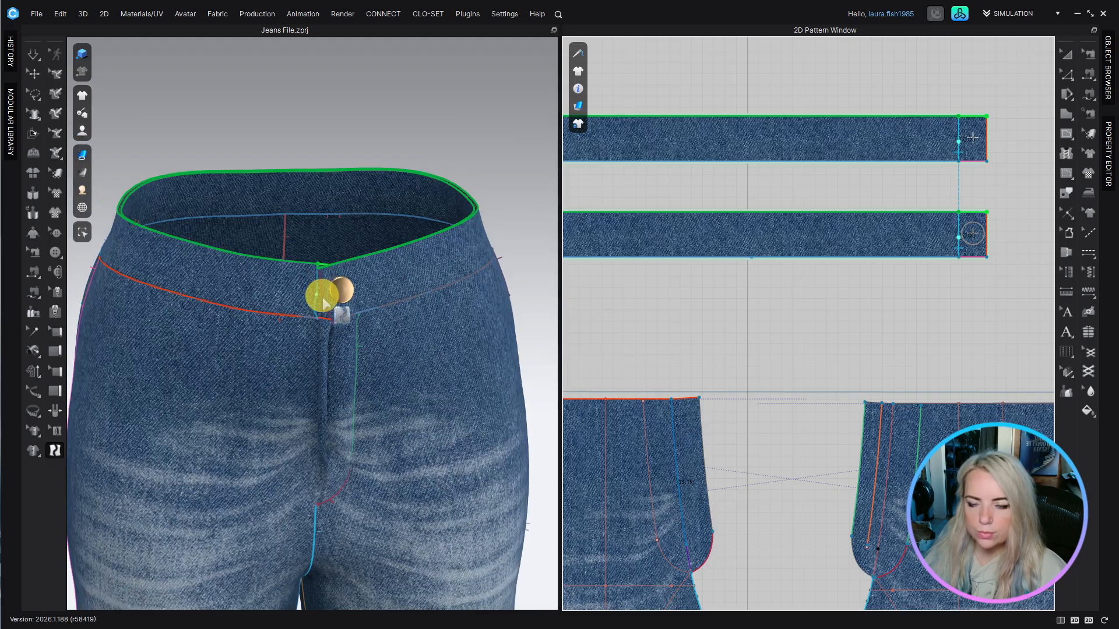
# Step: Simulate the jeans and pull the waistband outward at the avatar's left side to tear its top seam open
pyautogui.click(33, 54)
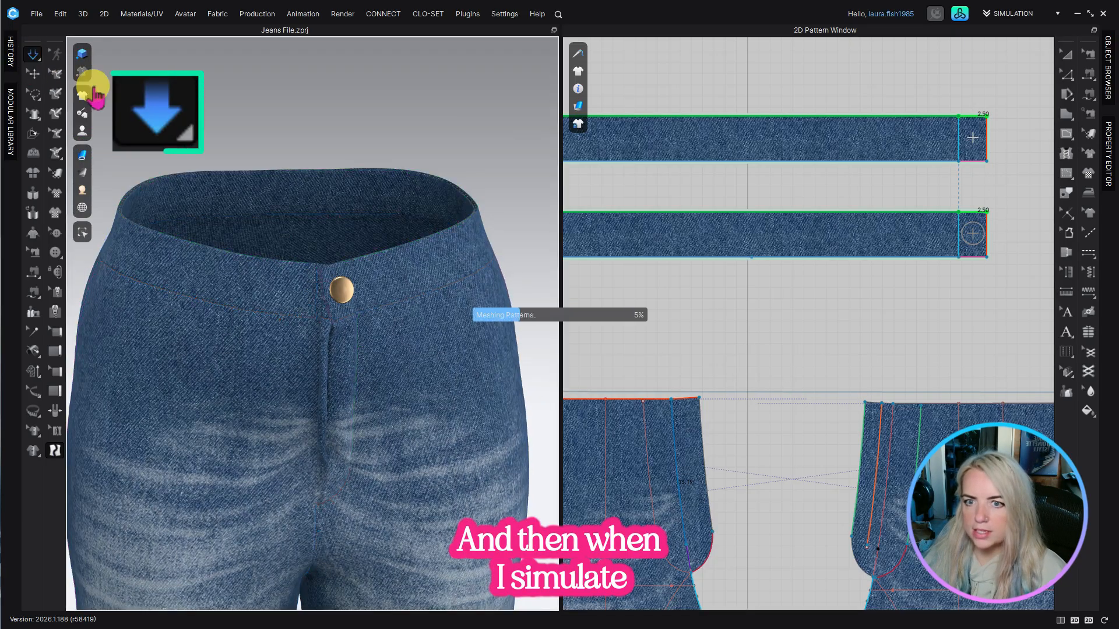
pyautogui.press('q')
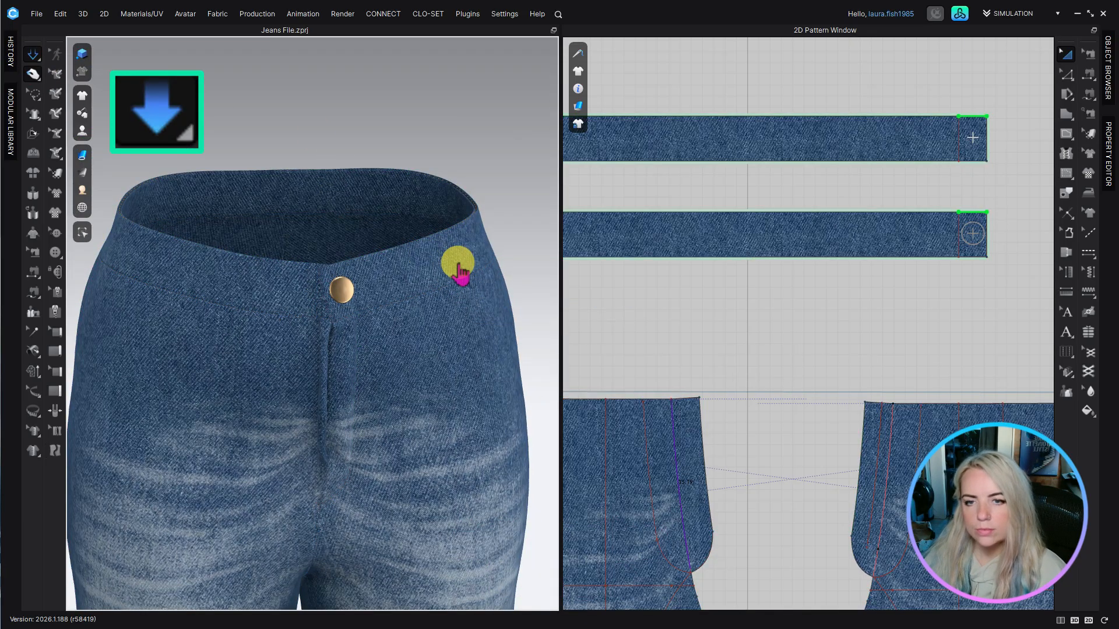
pyautogui.click(486, 242)
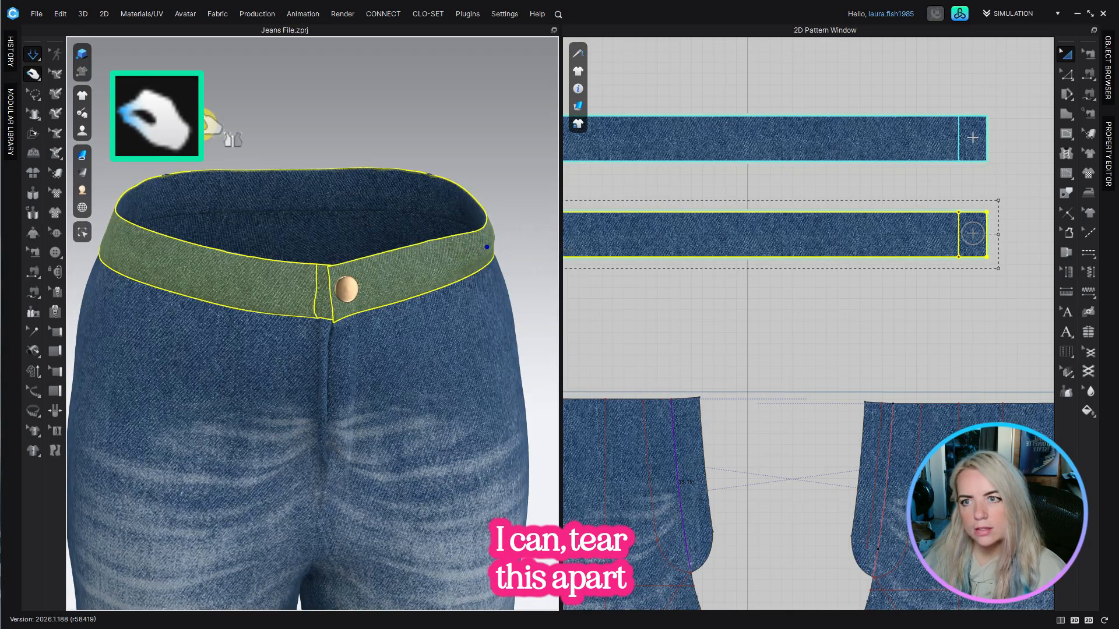
pyautogui.moveTo(454, 301); pyautogui.dragTo(499, 262)
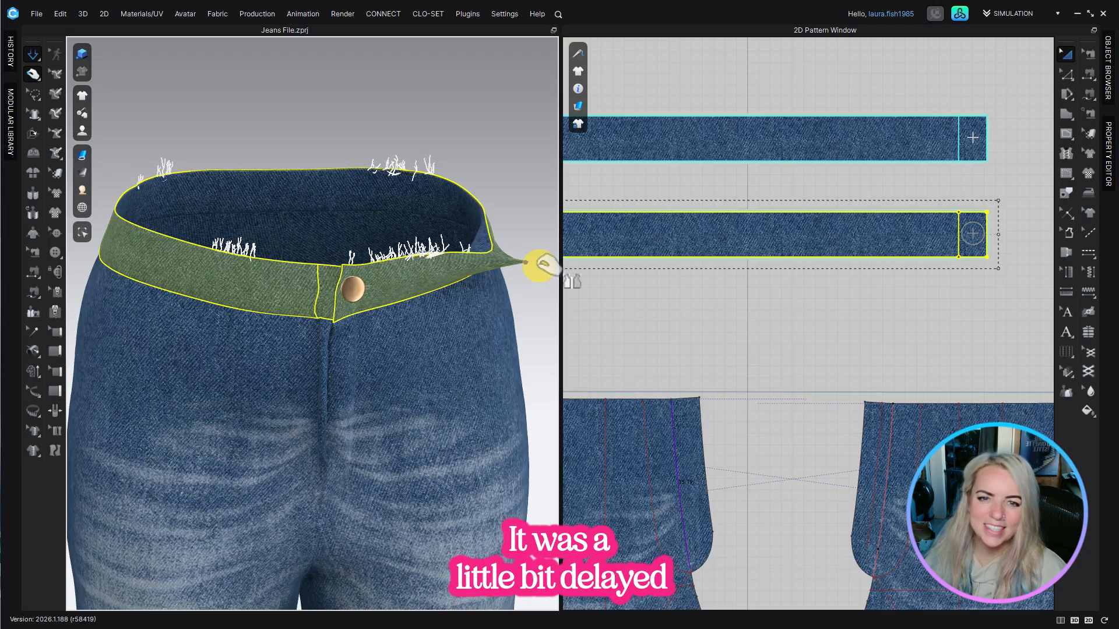
pyautogui.moveTo(568, 268); pyautogui.dragTo(488, 265)
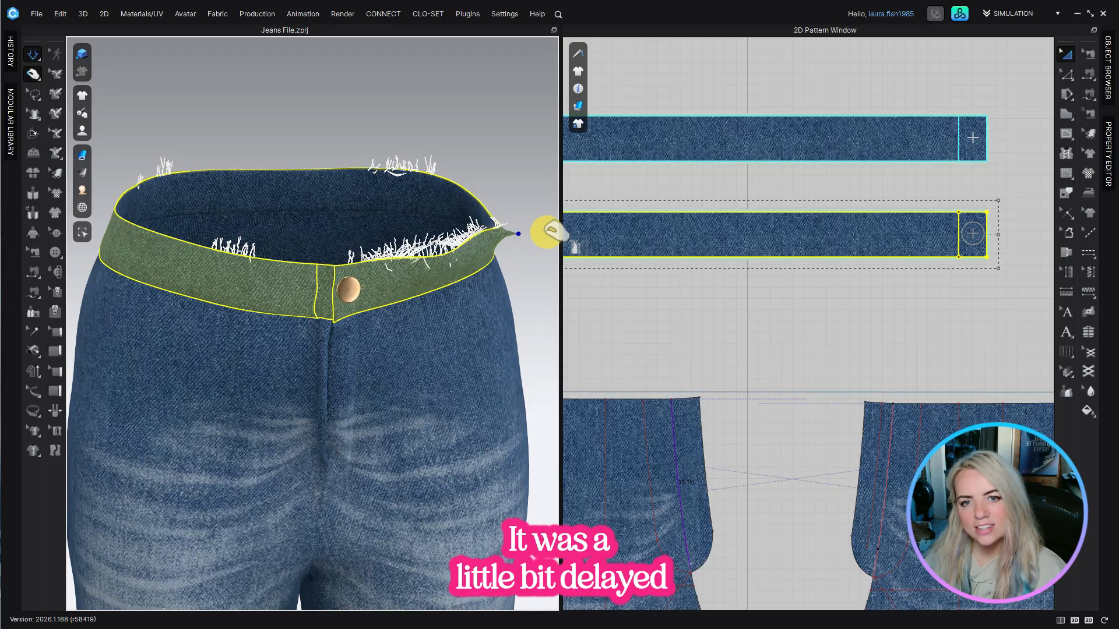
pyautogui.moveTo(543, 232); pyautogui.dragTo(462, 252)
# Step: Pull the outer waistband outward at the avatar's right side to tear the front and side of the top seam
pyautogui.moveTo(462, 253); pyautogui.dragTo(327, 267, button='right')
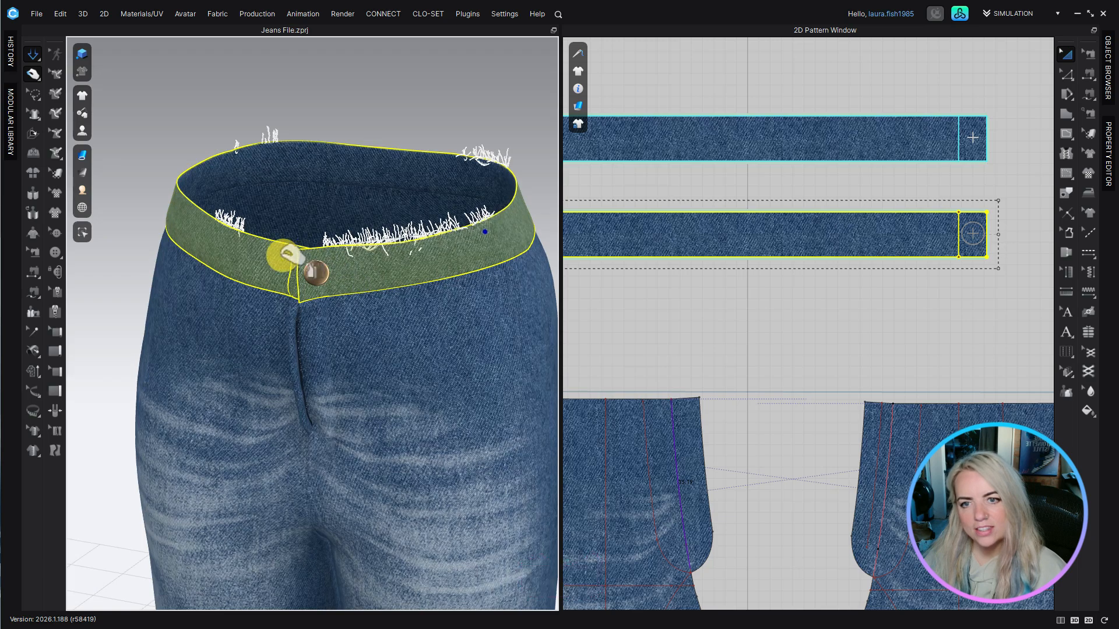
pyautogui.moveTo(203, 218); pyautogui.dragTo(169, 200)
pyautogui.moveTo(169, 200); pyautogui.dragTo(233, 204, button='right')
pyautogui.moveTo(183, 220); pyautogui.dragTo(308, 274, button='middle')
pyautogui.scroll(2, 307, 274)
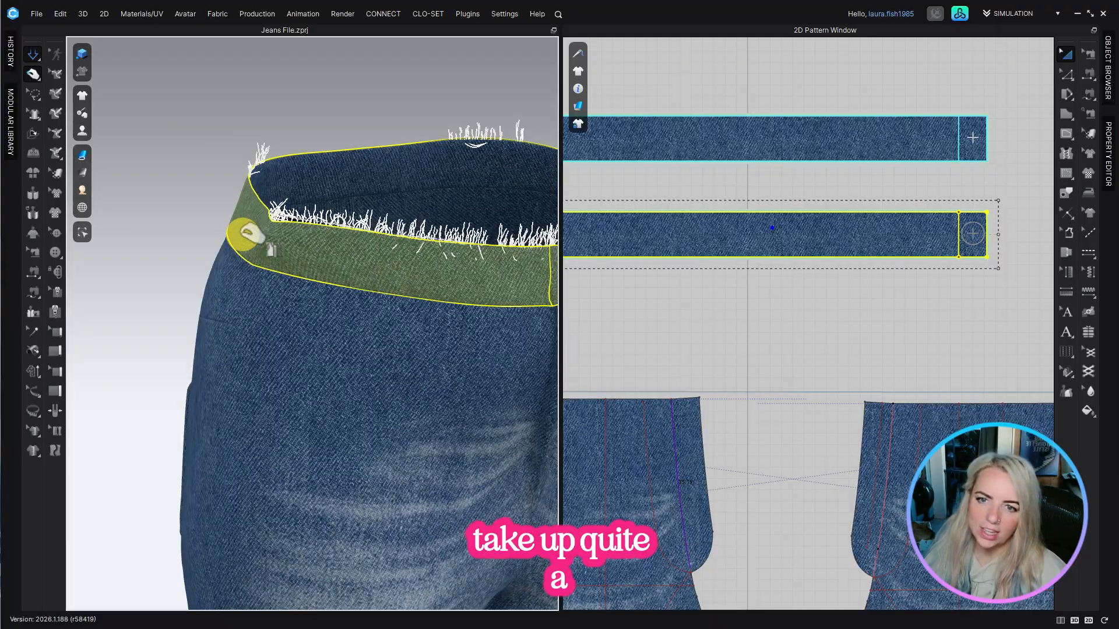
pyautogui.moveTo(246, 233); pyautogui.dragTo(241, 223)
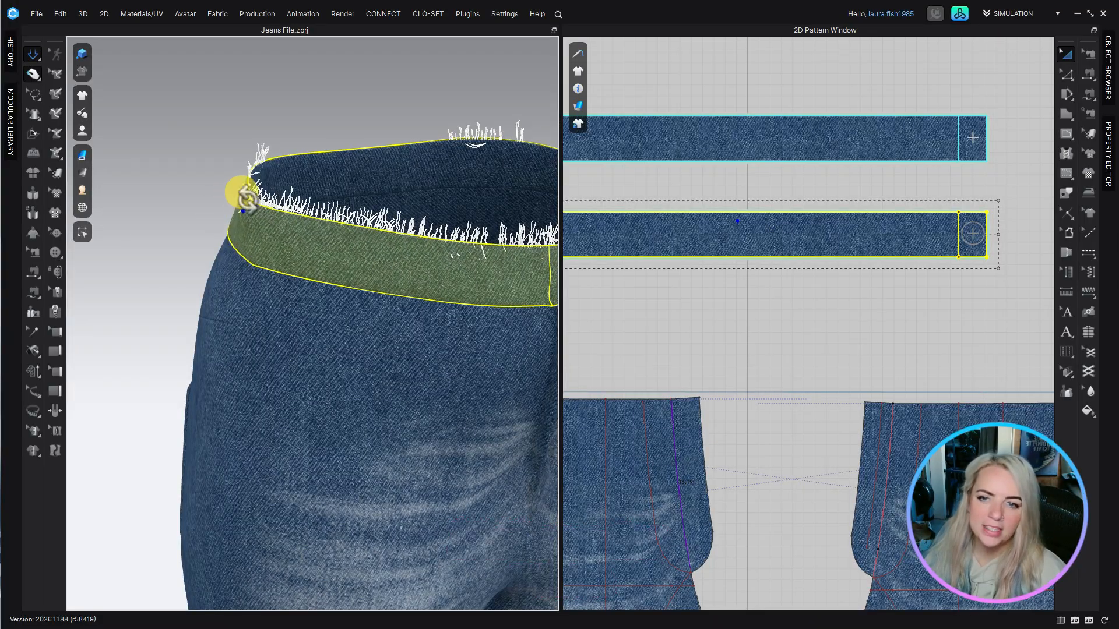
pyautogui.moveTo(239, 193); pyautogui.dragTo(255, 201, button='right')
pyautogui.moveTo(222, 205); pyautogui.dragTo(179, 198)
# Step: Continue pulling the outer waistband around the back so the rip runs all the way around its top edge
pyautogui.moveTo(181, 198); pyautogui.dragTo(247, 205, button='right')
pyautogui.moveTo(251, 217); pyautogui.dragTo(370, 279, button='middle')
pyautogui.scroll(2, 371, 277)
pyautogui.moveTo(259, 245); pyautogui.dragTo(274, 332)
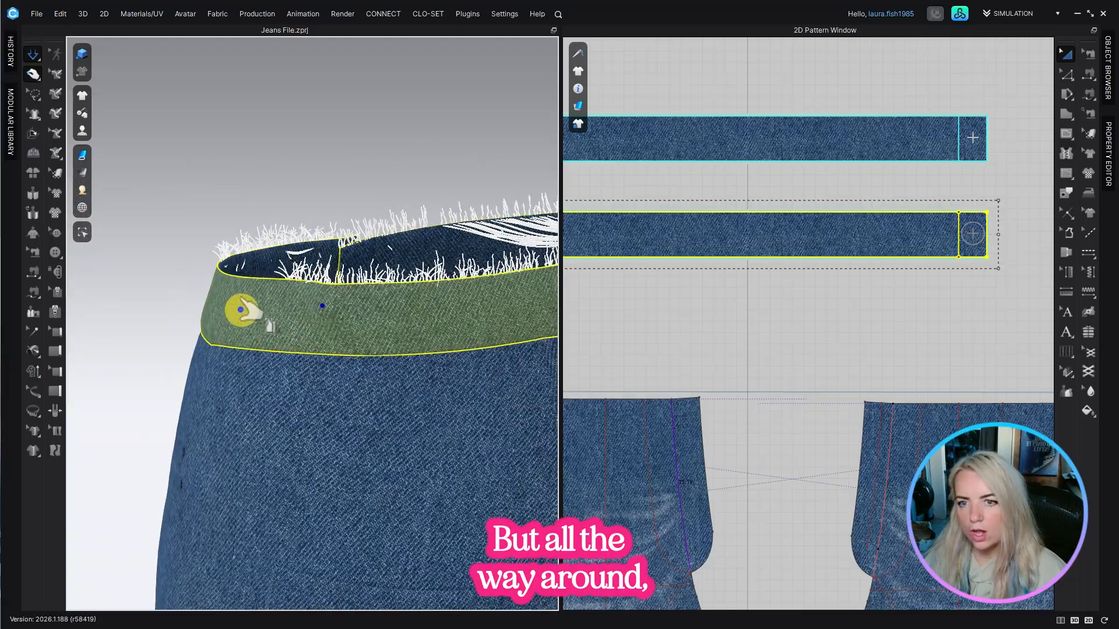
pyautogui.moveTo(178, 306); pyautogui.dragTo(167, 307)
pyautogui.moveTo(169, 305); pyautogui.dragTo(233, 295, button='right')
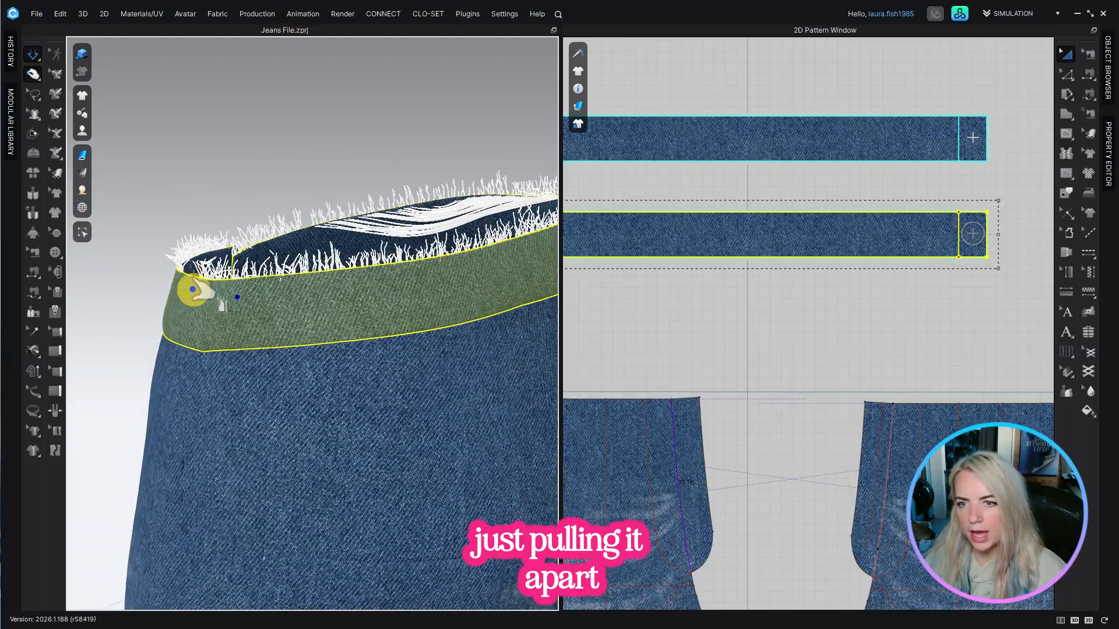
pyautogui.moveTo(195, 290); pyautogui.dragTo(149, 298)
pyautogui.moveTo(200, 297); pyautogui.dragTo(202, 300, button='right')
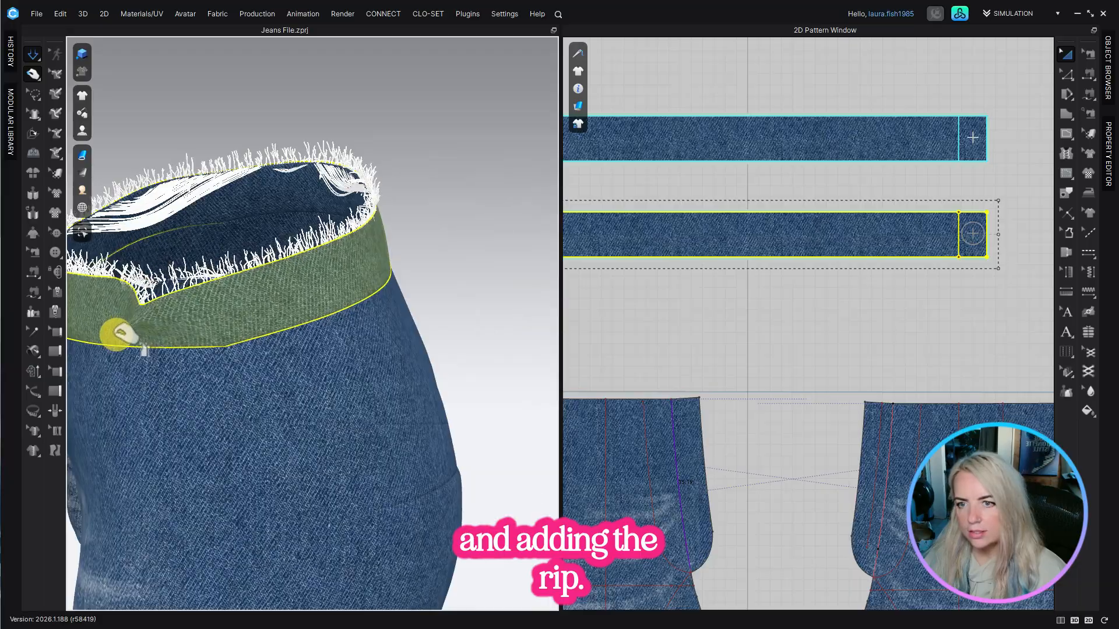
pyautogui.moveTo(112, 337); pyautogui.dragTo(103, 336)
# Step: Examine the ripped top edge from above and from the front, selecting the inner waistband layer
pyautogui.scroll(-6, 225, 302)
pyautogui.moveTo(243, 314); pyautogui.dragTo(277, 307, button='right')
pyautogui.scroll(3, 278, 307)
pyautogui.moveTo(277, 307); pyautogui.dragTo(481, 370, button='middle')
pyautogui.scroll(5, 479, 368)
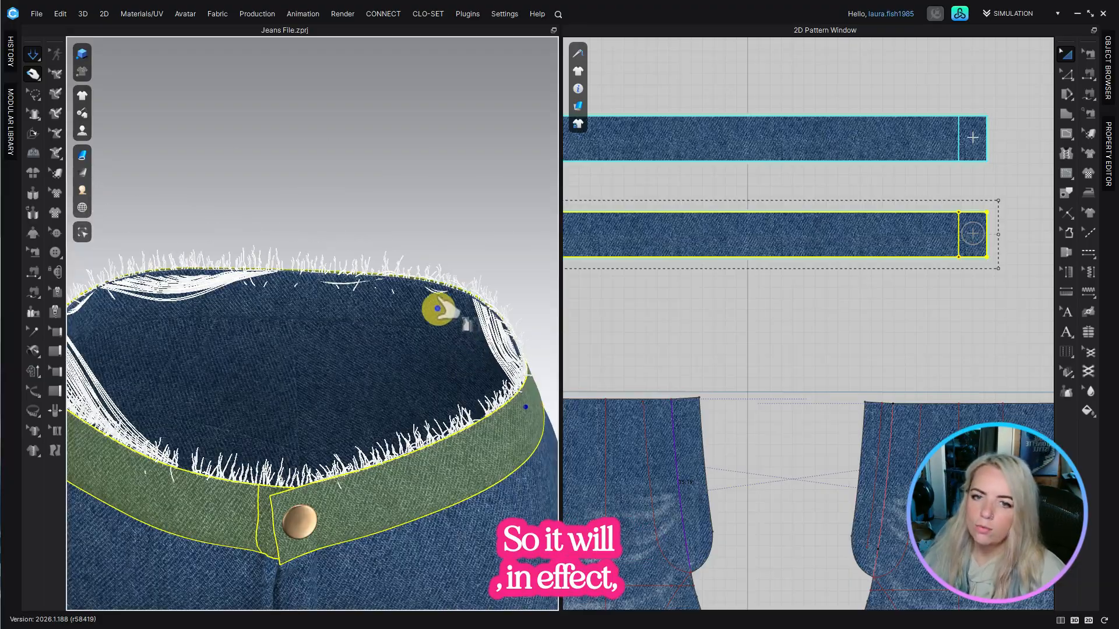
pyautogui.click(429, 345)
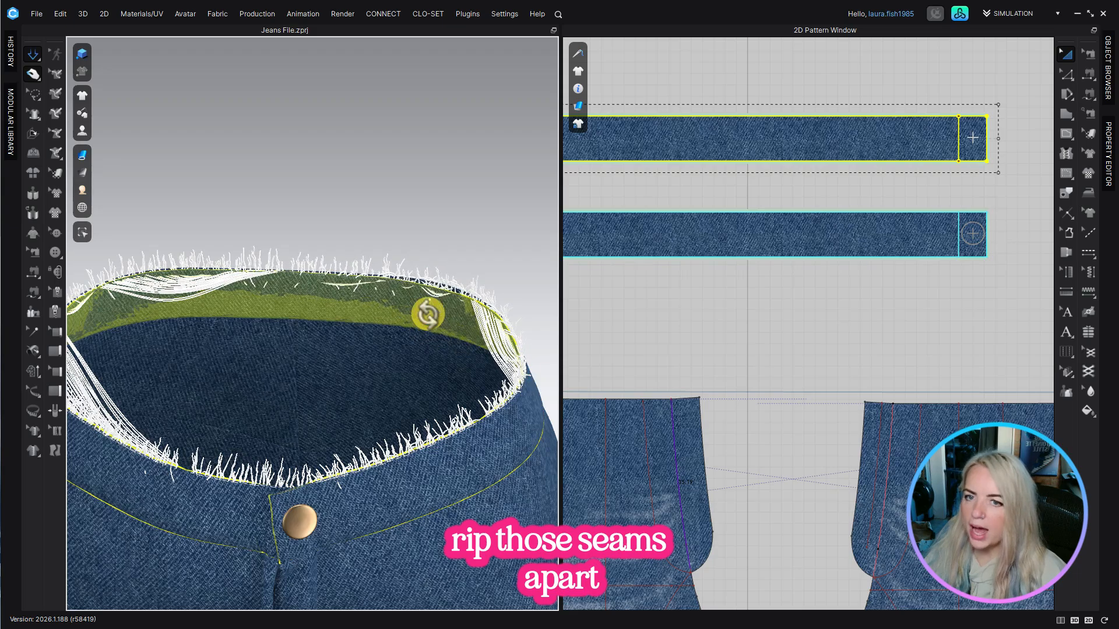
pyautogui.moveTo(432, 333); pyautogui.dragTo(430, 287, button='right')
pyautogui.scroll(-6, 390, 353)
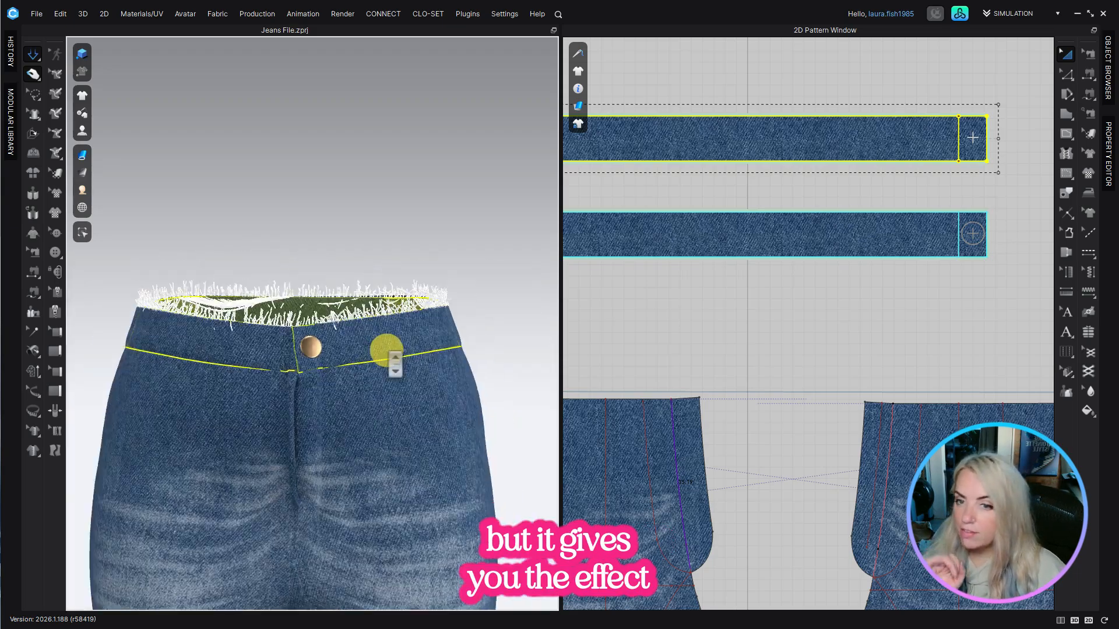
# Step: Show the avatar and tug the outer waistband at its left side to check the frayed edge against the body
pyautogui.moveTo(86, 133)
pyautogui.click(136, 153)
pyautogui.scroll(3, 354, 330)
pyautogui.scroll(2, 354, 330)
pyautogui.moveTo(362, 362)
pyautogui.mouseDown(button='right')
pyautogui.moveTo(297, 372)
pyautogui.moveTo(355, 373)
pyautogui.mouseUp(button='right')
pyautogui.click(379, 328)
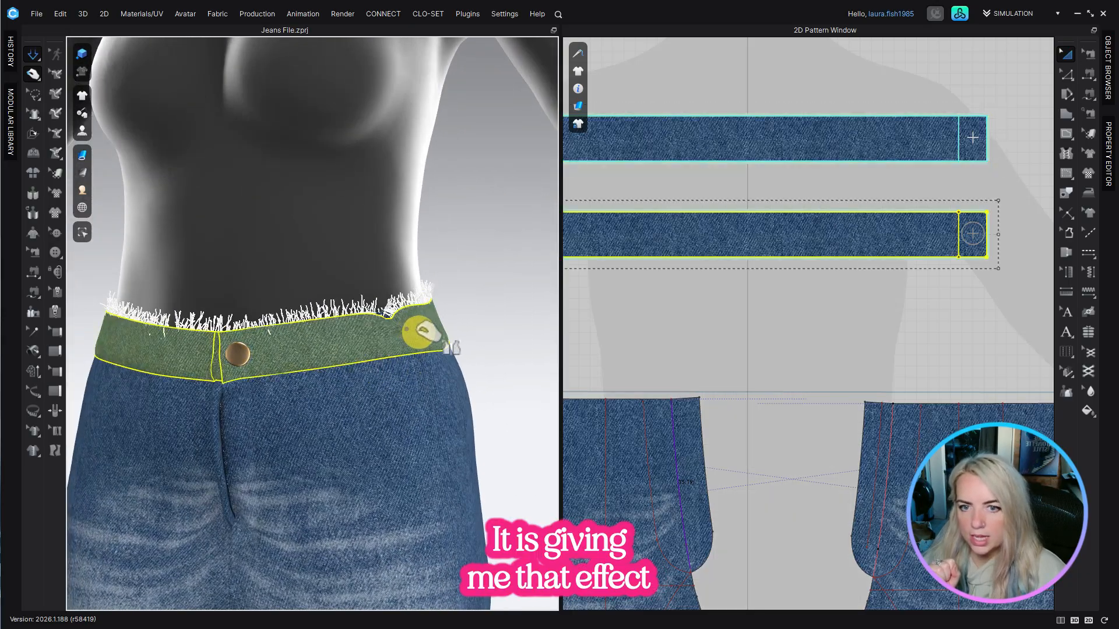
# Step: Examine the jeans at full length and check the leg hems for a rippable seam line with the Seamline Rip tool
pyautogui.scroll(-3, 301, 340)
pyautogui.scroll(-3, 302, 340)
pyautogui.moveTo(305, 337); pyautogui.dragTo(345, 370, button='right')
pyautogui.moveTo(349, 373); pyautogui.dragTo(350, 243, button='middle')
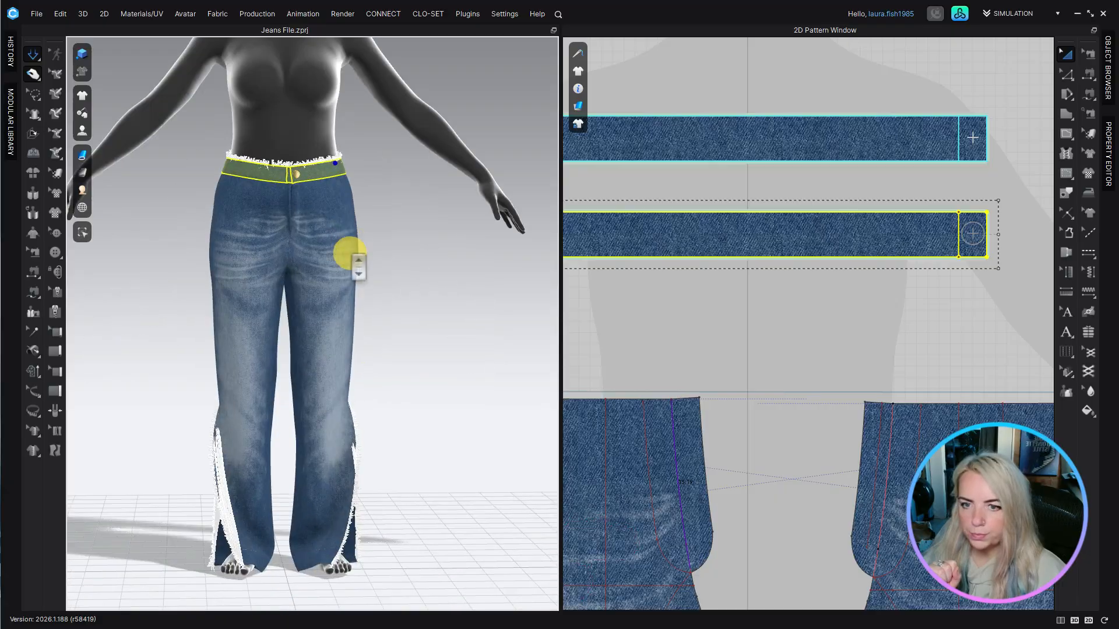
pyautogui.scroll(-3, 357, 358)
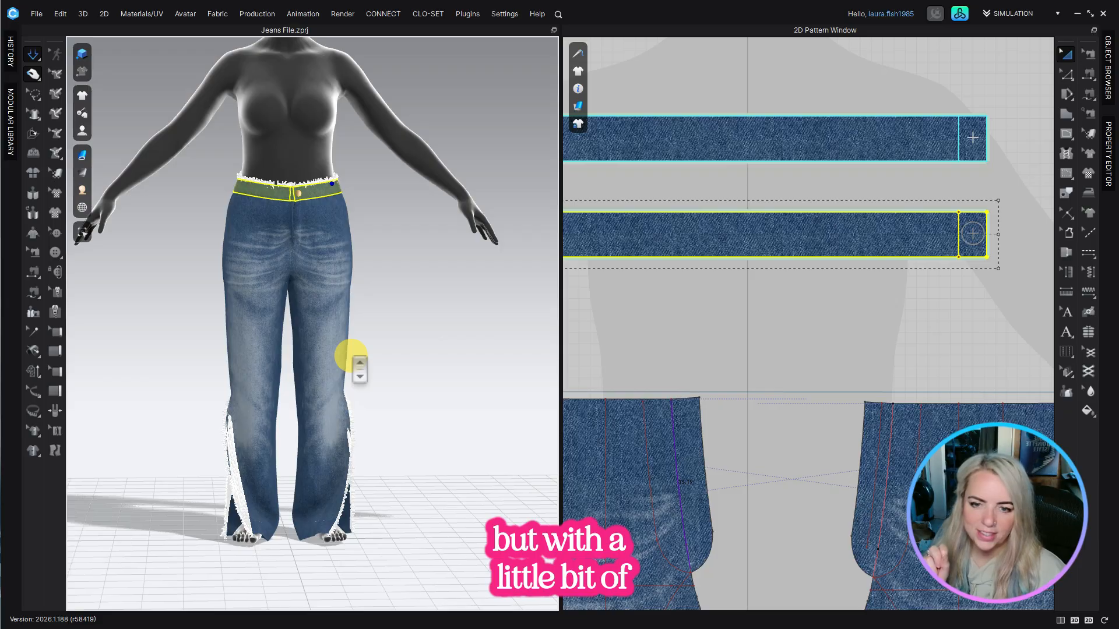
pyautogui.scroll(-6, 676, 395)
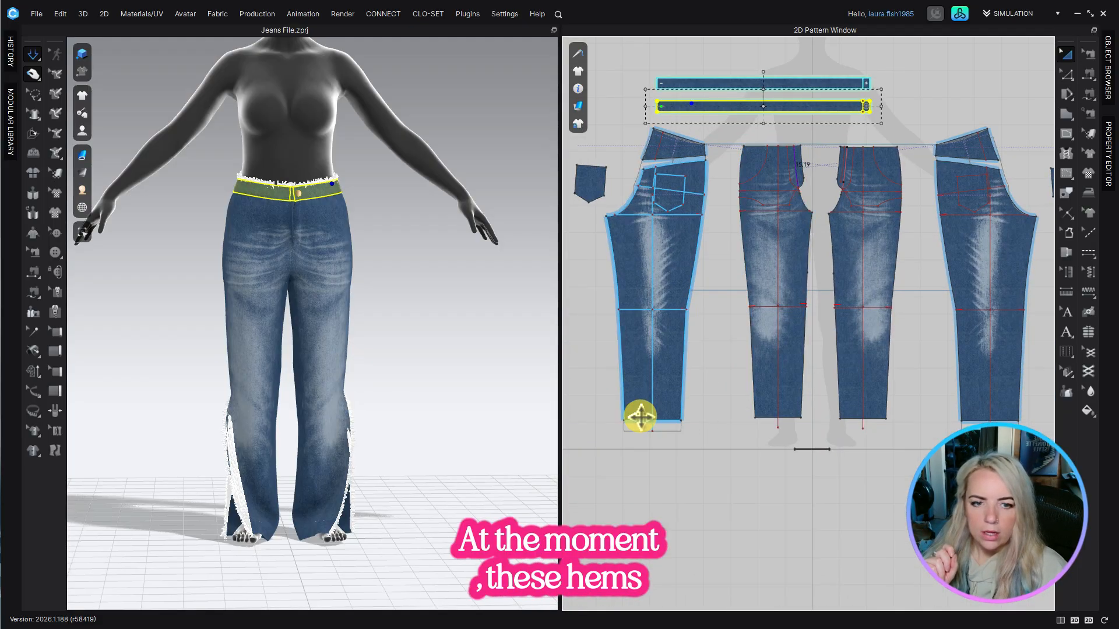
pyautogui.scroll(5, 644, 415)
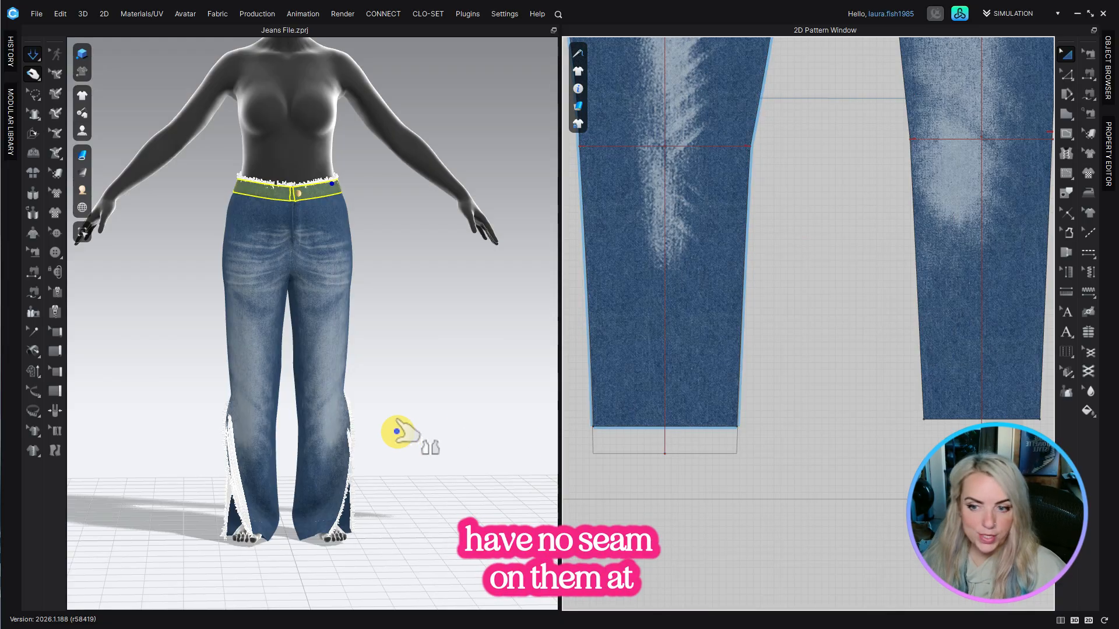
pyautogui.click(55, 451)
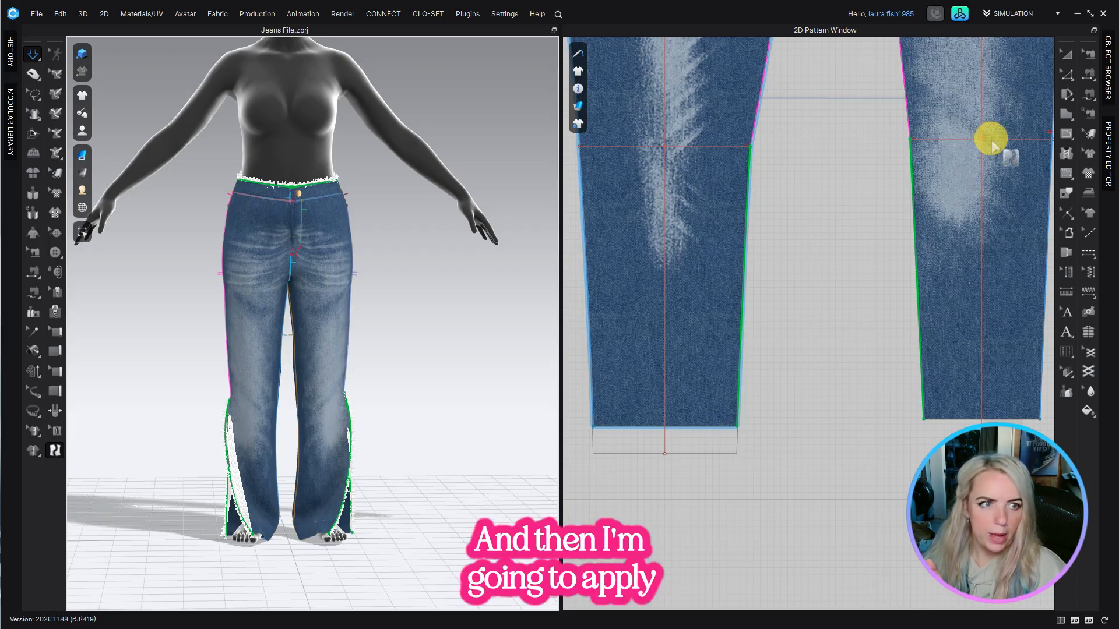
# Step: Enlarge the 2D pattern view and measure the hem line of the outer back leg pattern
pyautogui.click(1066, 74)
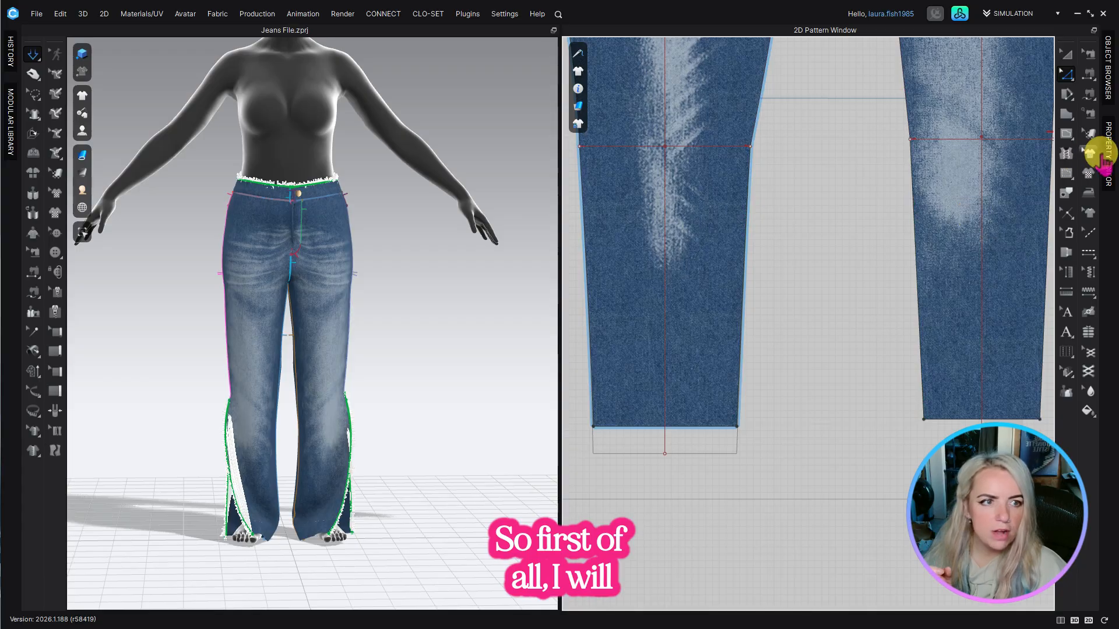
pyautogui.click(1105, 152)
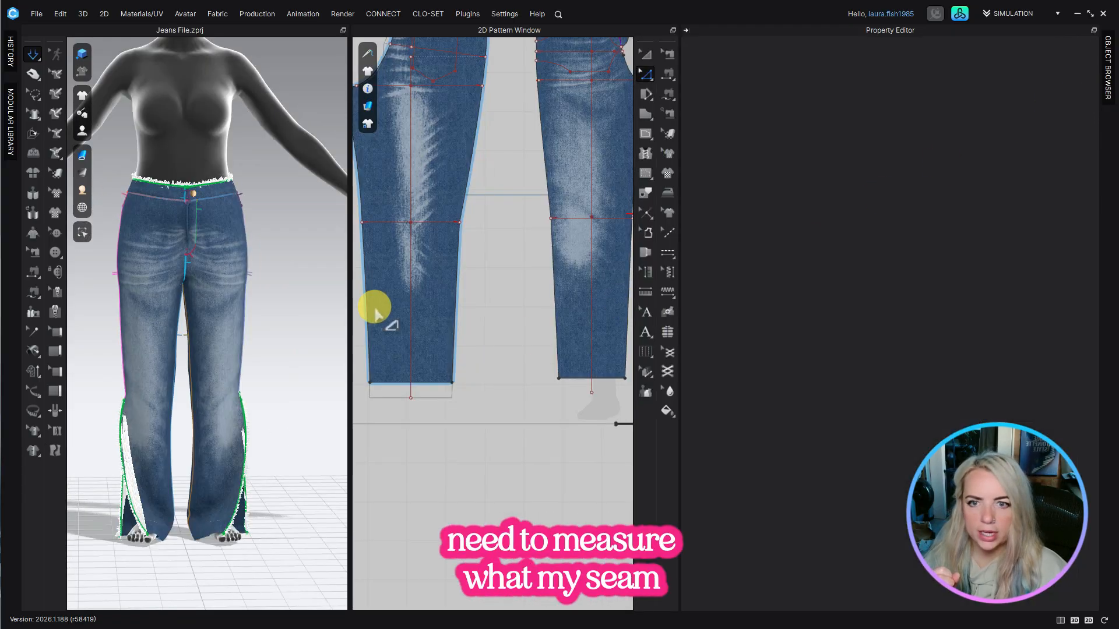
pyautogui.click(1088, 621)
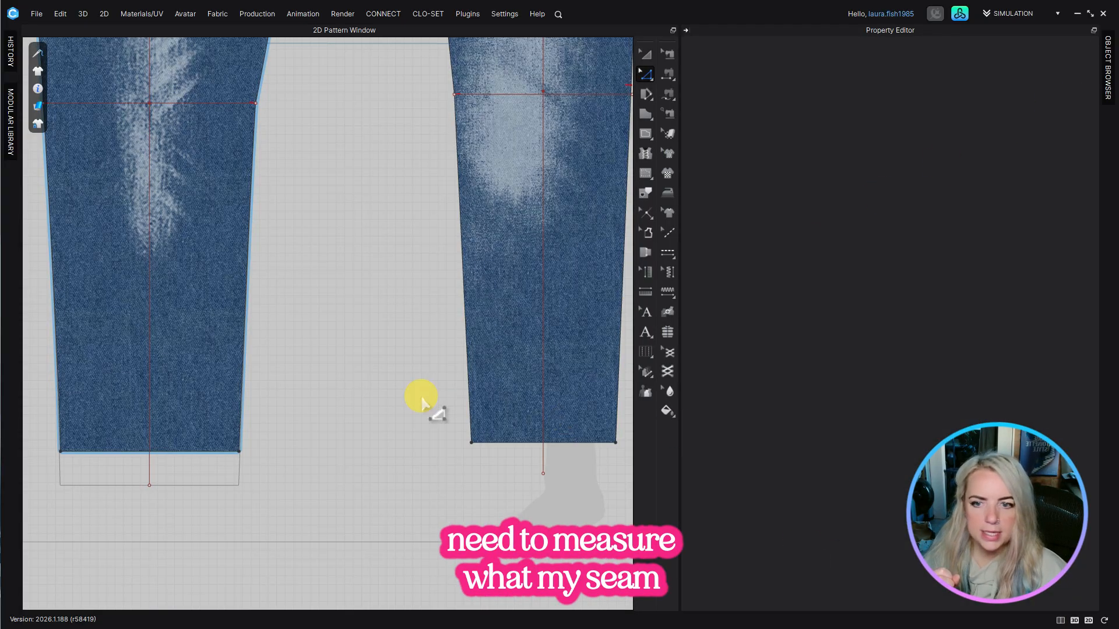
pyautogui.click(200, 452)
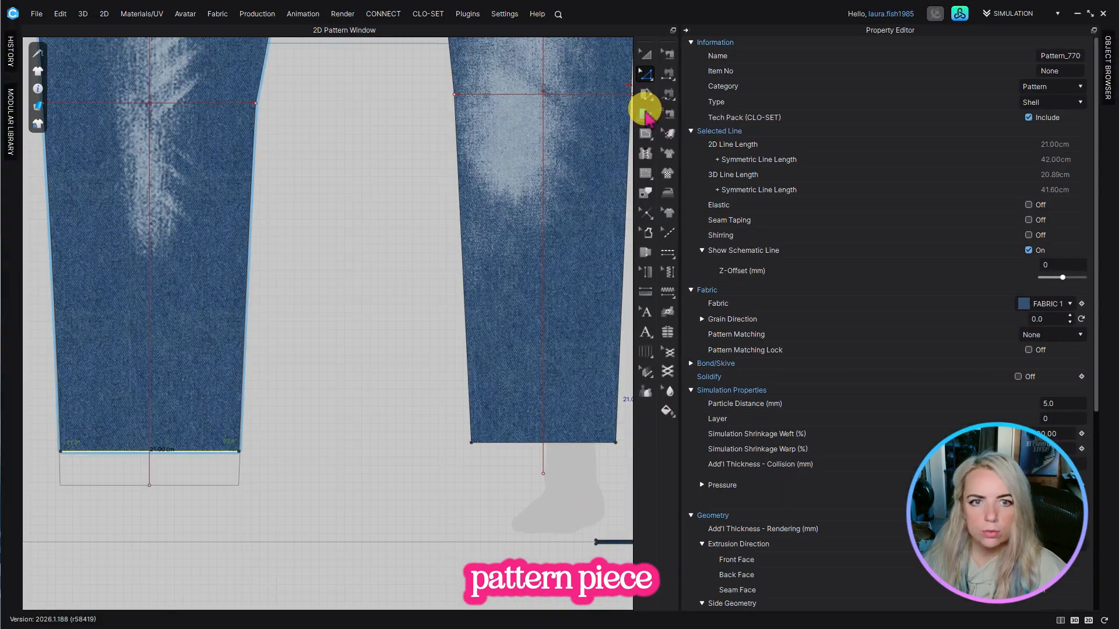
# Step: Create a rectangular pattern piece 21 cm wide and 2 cm high below the outer back leg's hem
pyautogui.click(338, 145)
pyautogui.click(687, 127)
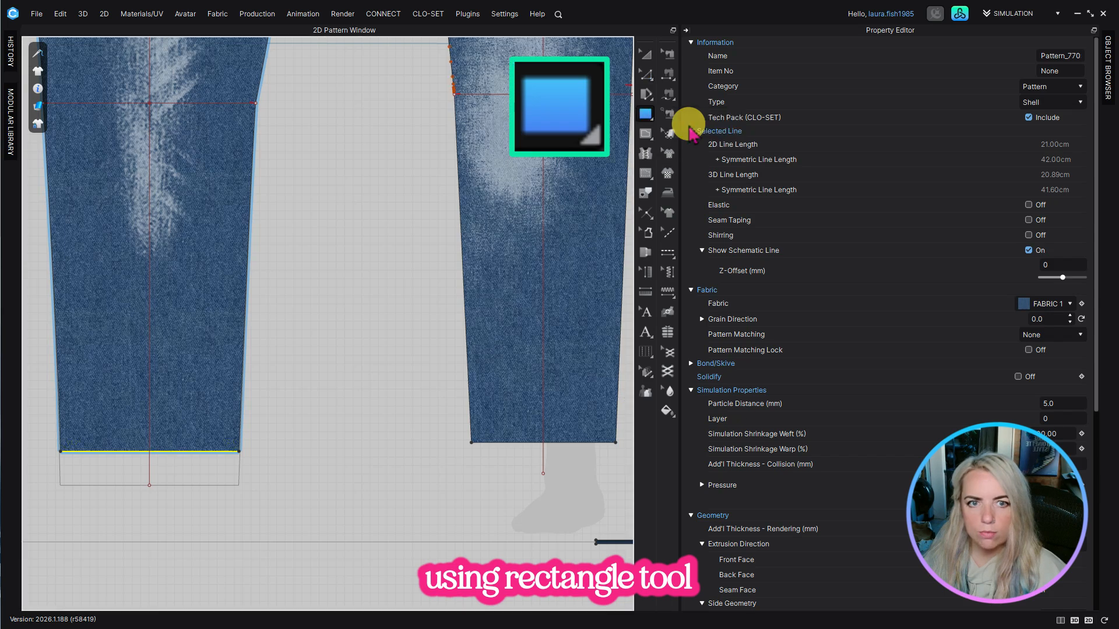
pyautogui.click(82, 511)
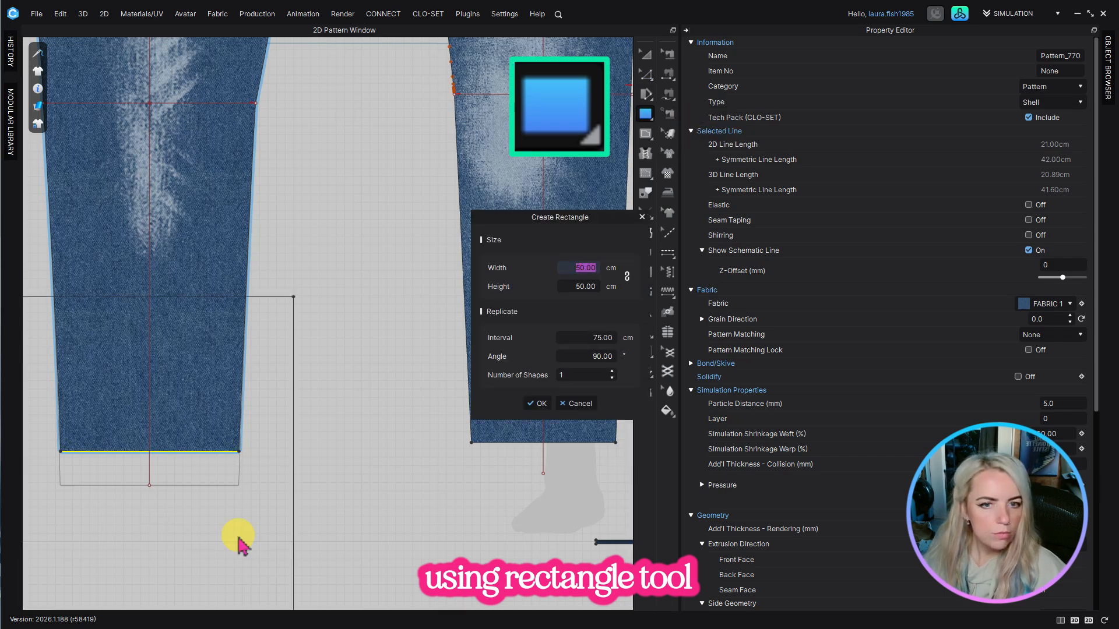
pyautogui.write('21')
pyautogui.press('Tab')
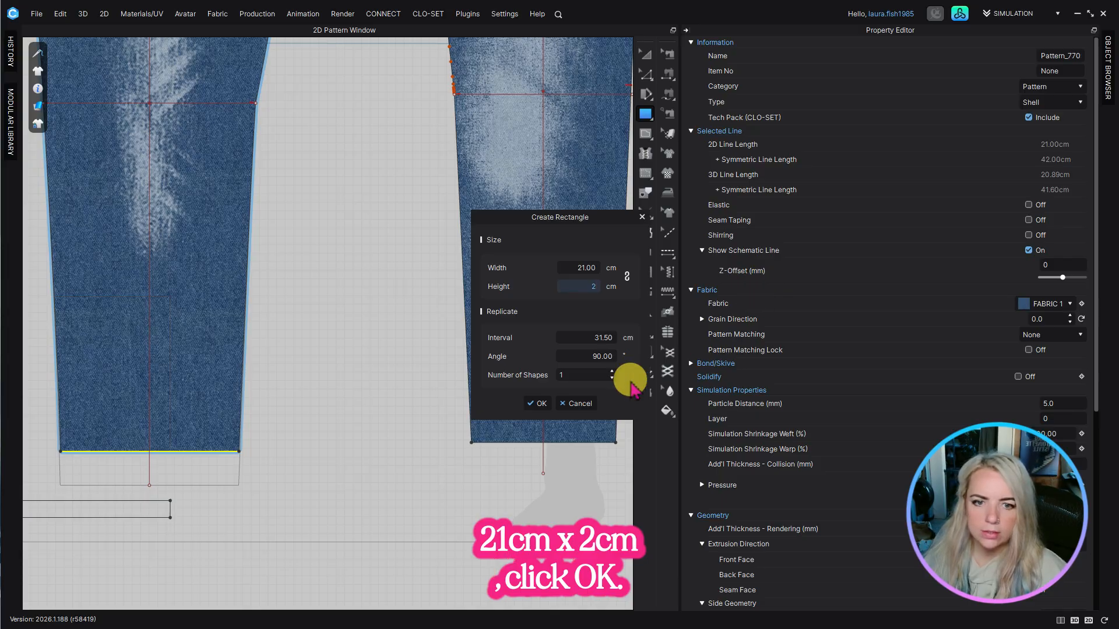
pyautogui.click(539, 405)
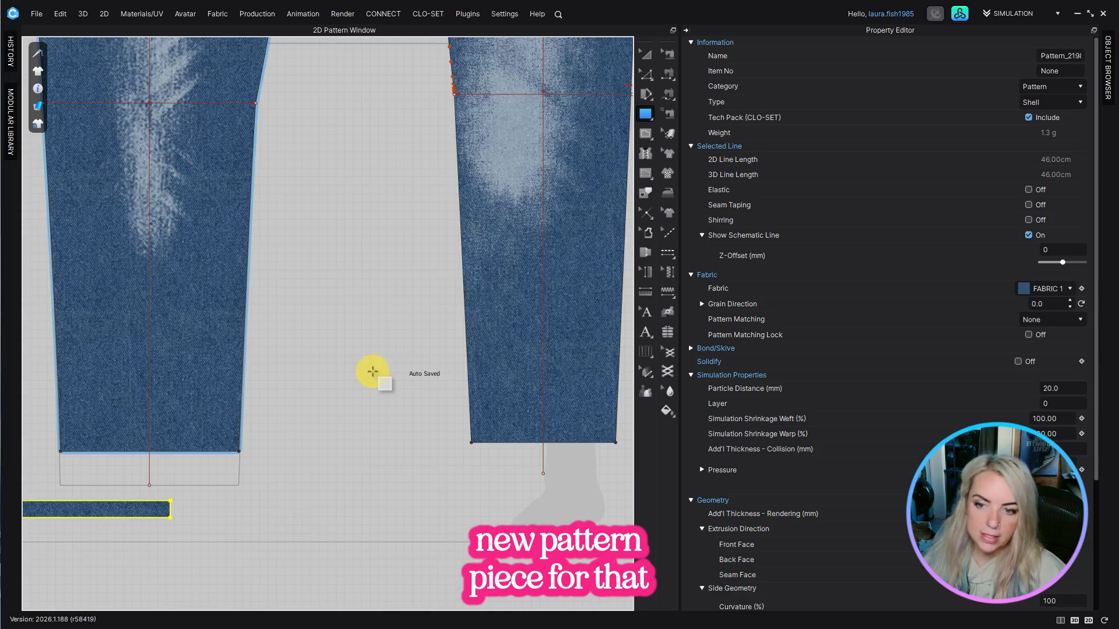
# Step: Align the 21 cm strip beneath the back leg hem and place its Symmetric Pattern (with Sewing) clone under the opposite back leg
pyautogui.click(648, 53)
pyautogui.moveTo(109, 517); pyautogui.dragTo(180, 507)
pyautogui.scroll(-5, 190, 516)
pyautogui.rightClick(188, 512)
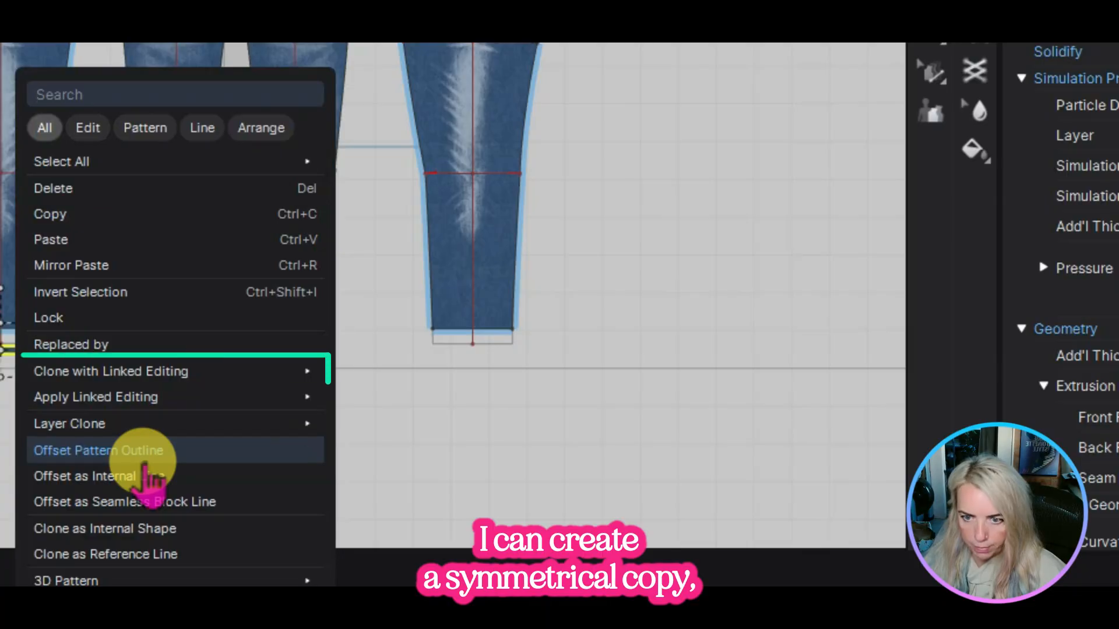
pyautogui.moveTo(178, 373)
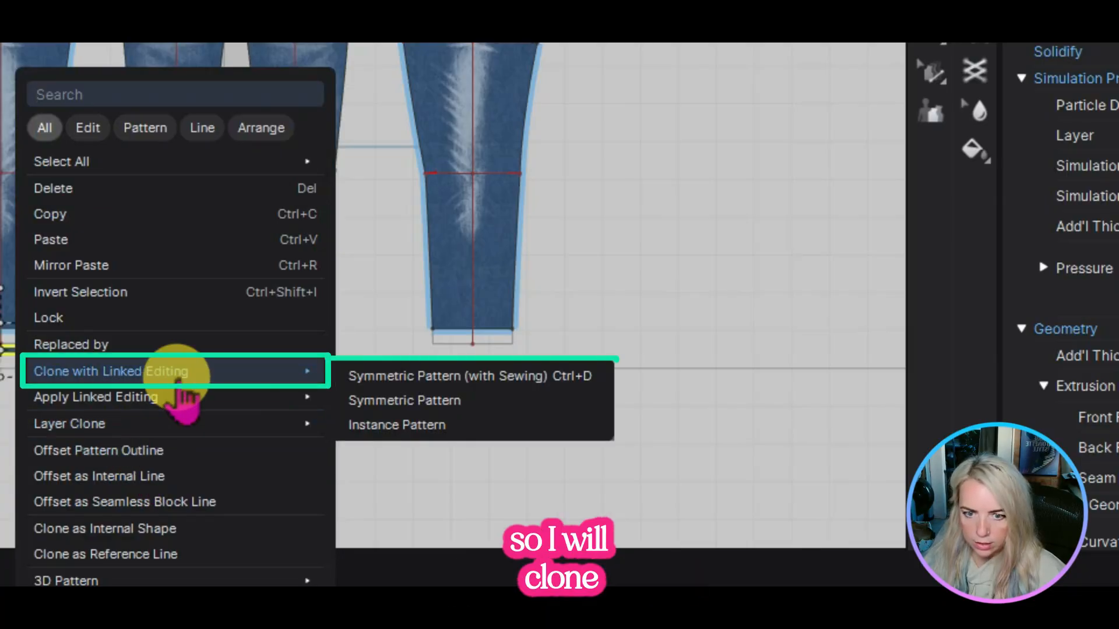
pyautogui.click(553, 382)
pyautogui.click(474, 358)
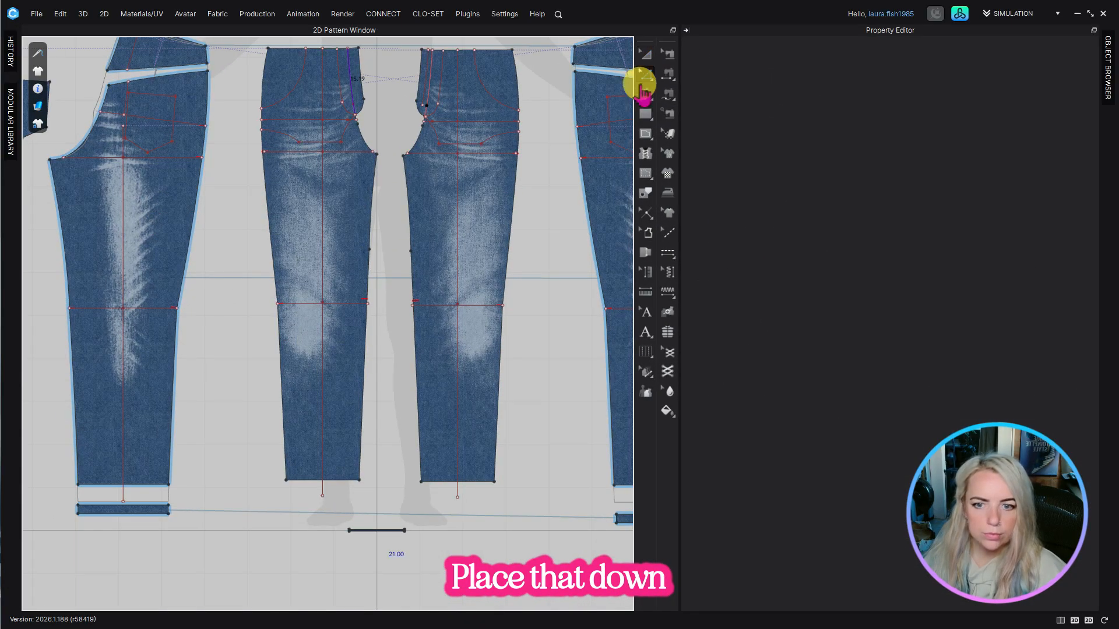
# Step: Measure the front leg's hem line and create a 16.97 cm by 2 cm rectangular pattern piece below it
pyautogui.click(643, 80)
pyautogui.click(312, 488)
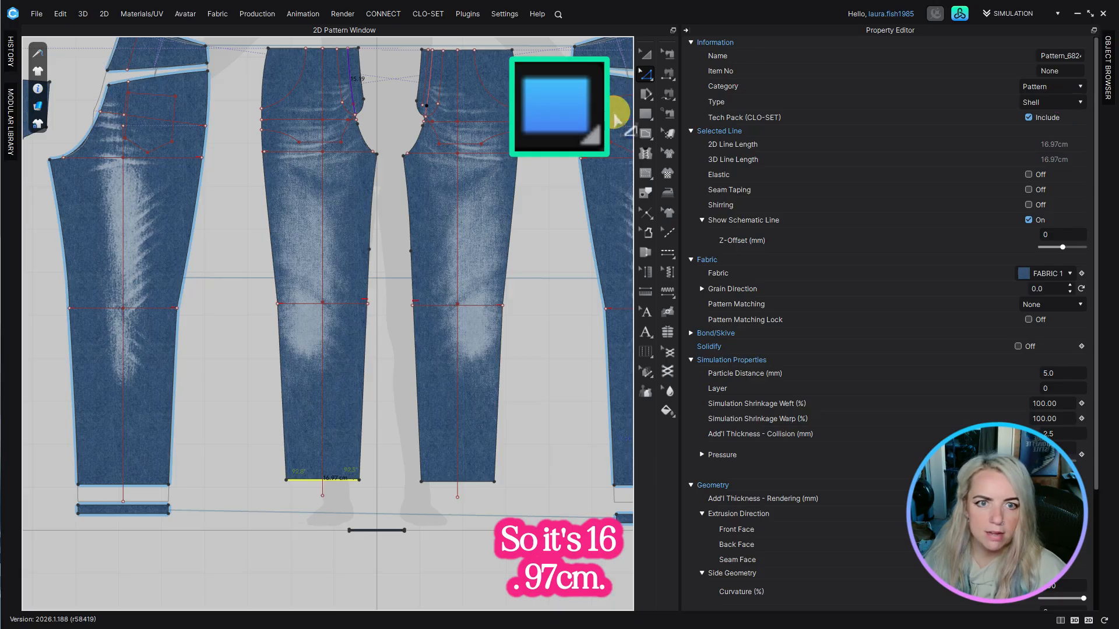
pyautogui.click(645, 117)
pyautogui.click(293, 500)
pyautogui.write('16.97')
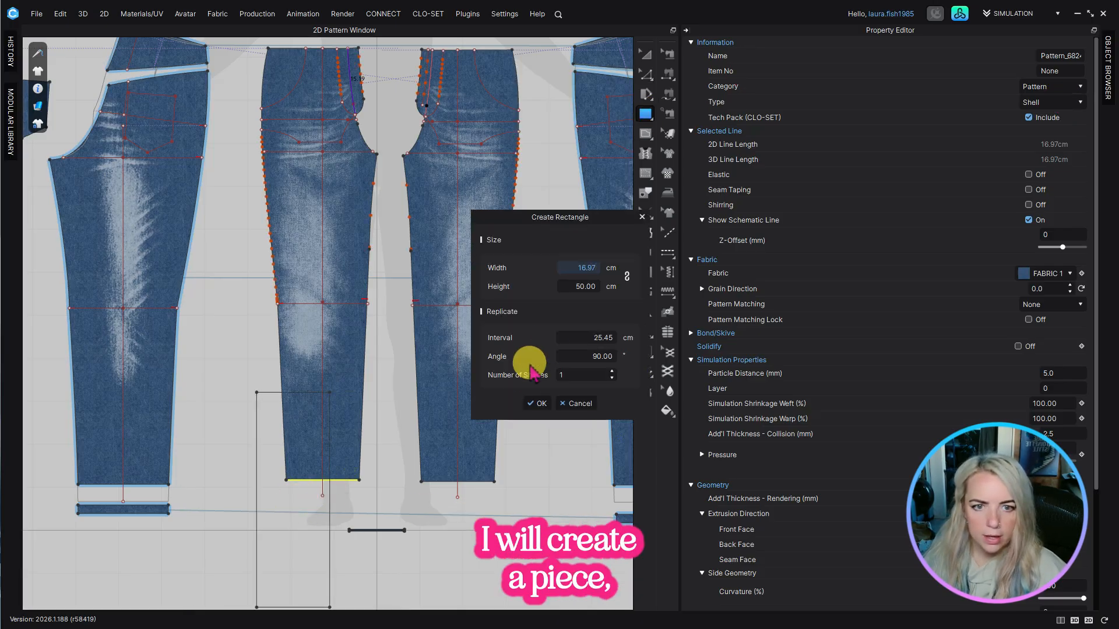
pyautogui.write('2')
pyautogui.click(569, 269)
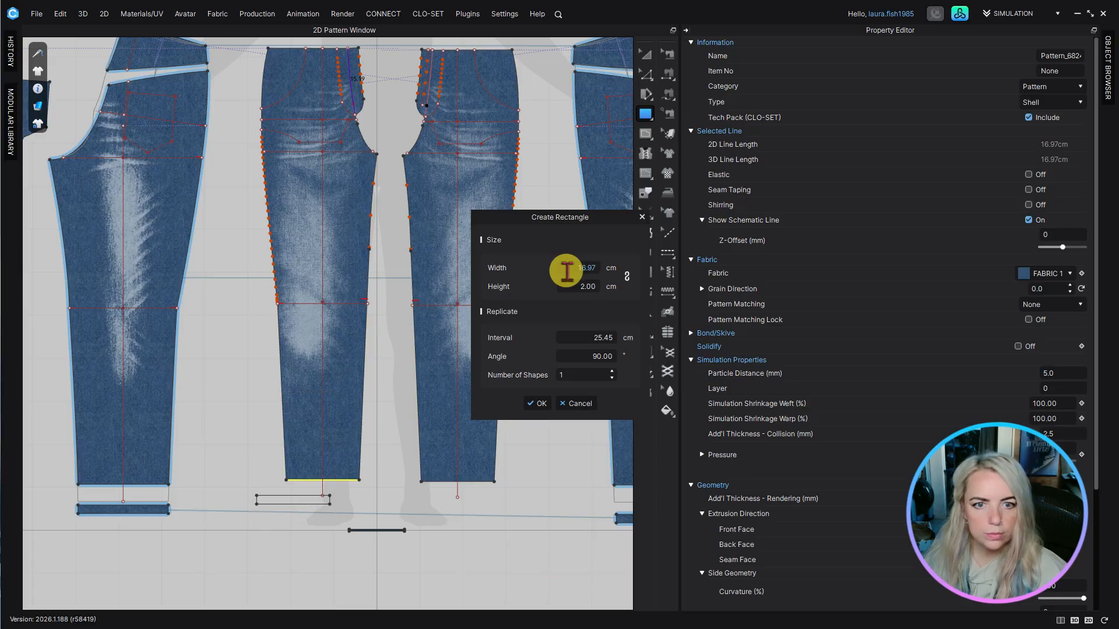
pyautogui.click(536, 404)
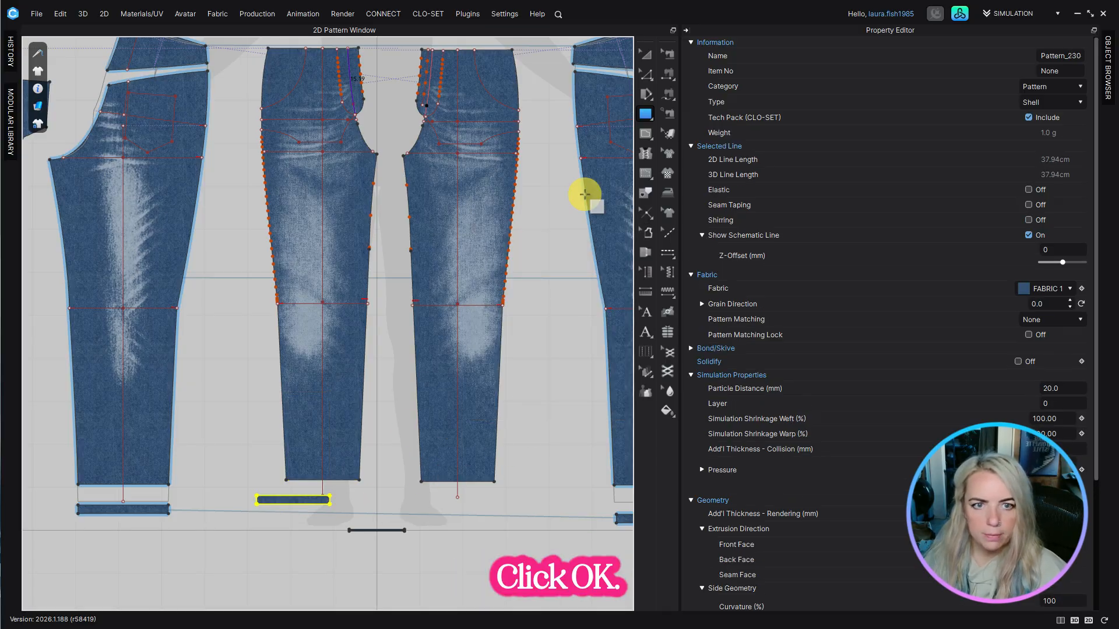
# Step: Align the 16.97 cm strip beneath the front leg hem and place its Symmetric Pattern (with Sewing) clone under the other front leg
pyautogui.click(645, 54)
pyautogui.click(349, 554)
pyautogui.moveTo(307, 500); pyautogui.dragTo(350, 501)
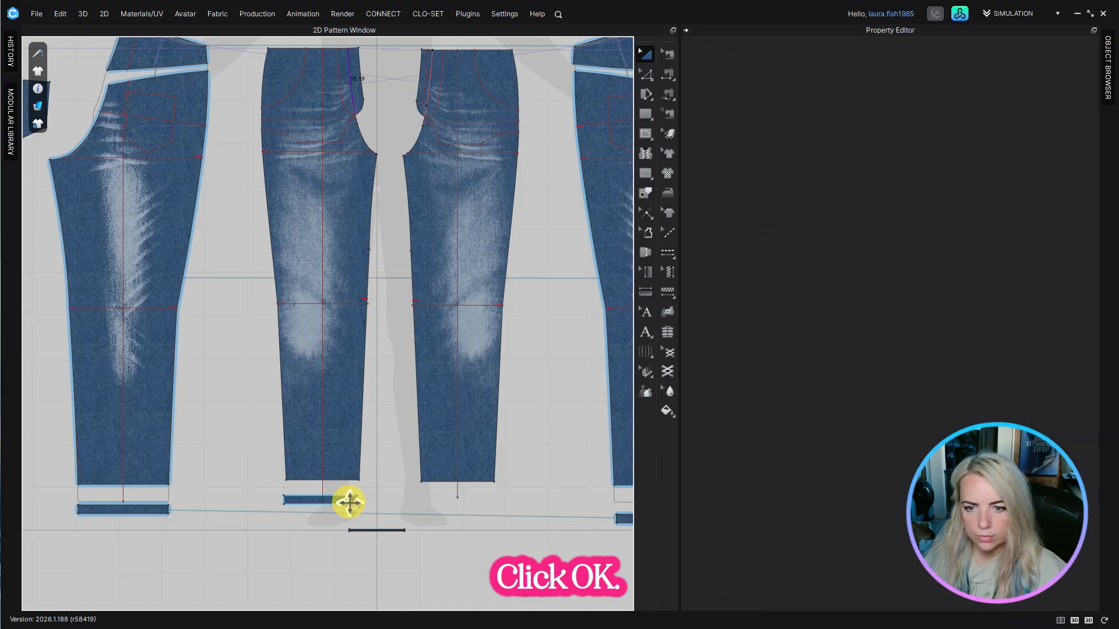
pyautogui.rightClick(335, 514)
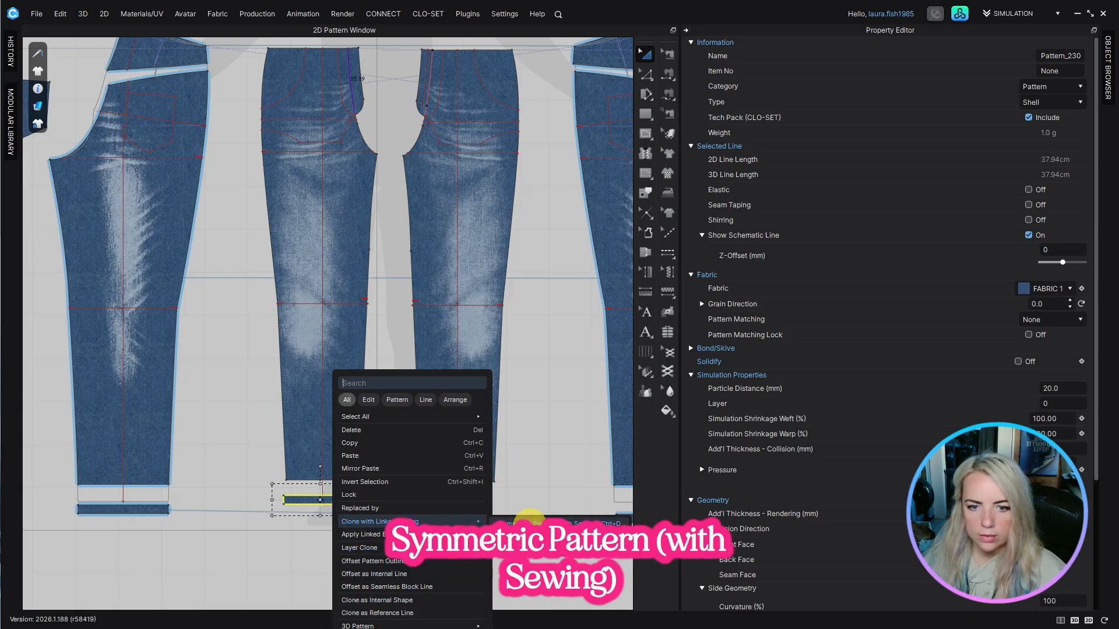
pyautogui.click(529, 521)
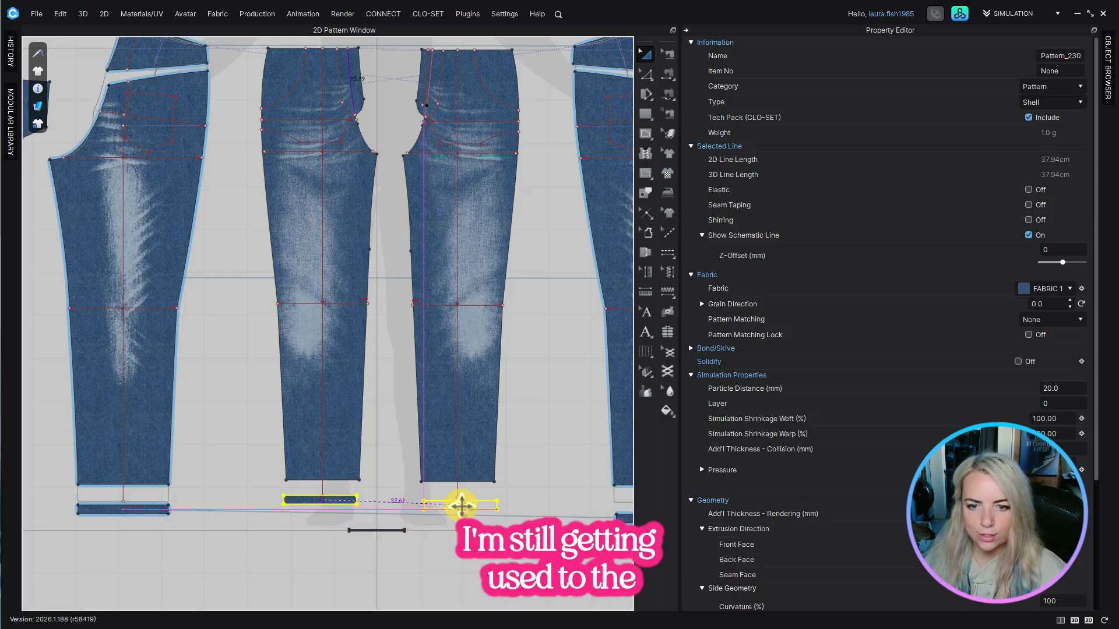
pyautogui.click(460, 504)
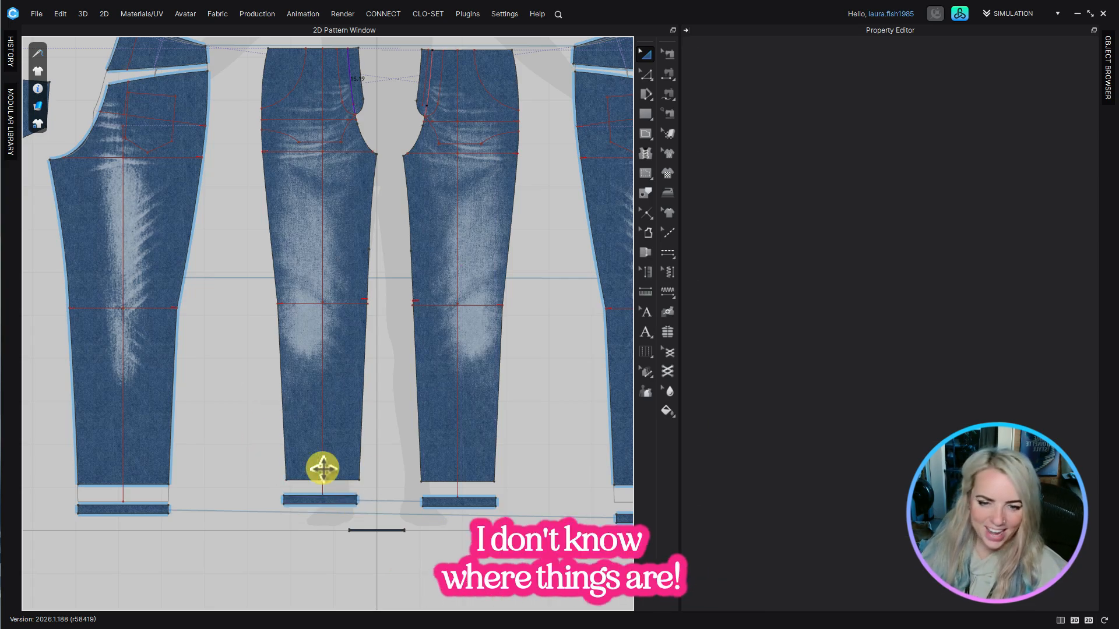
# Step: Show the fabric list and duplicate FABRIC 1
pyautogui.click(1108, 94)
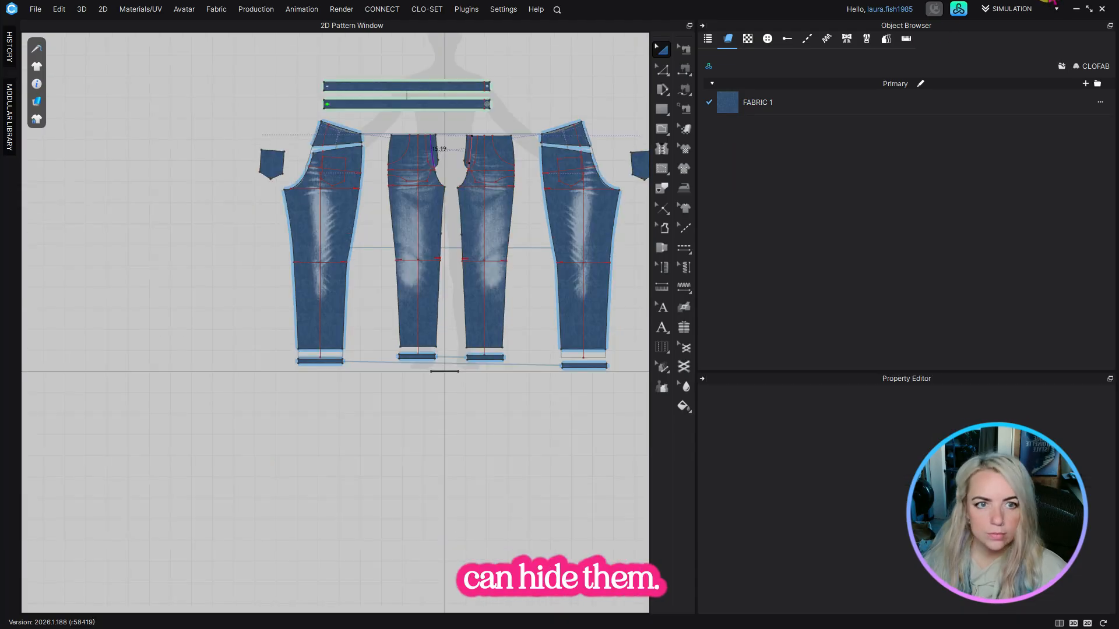
pyautogui.click(804, 105)
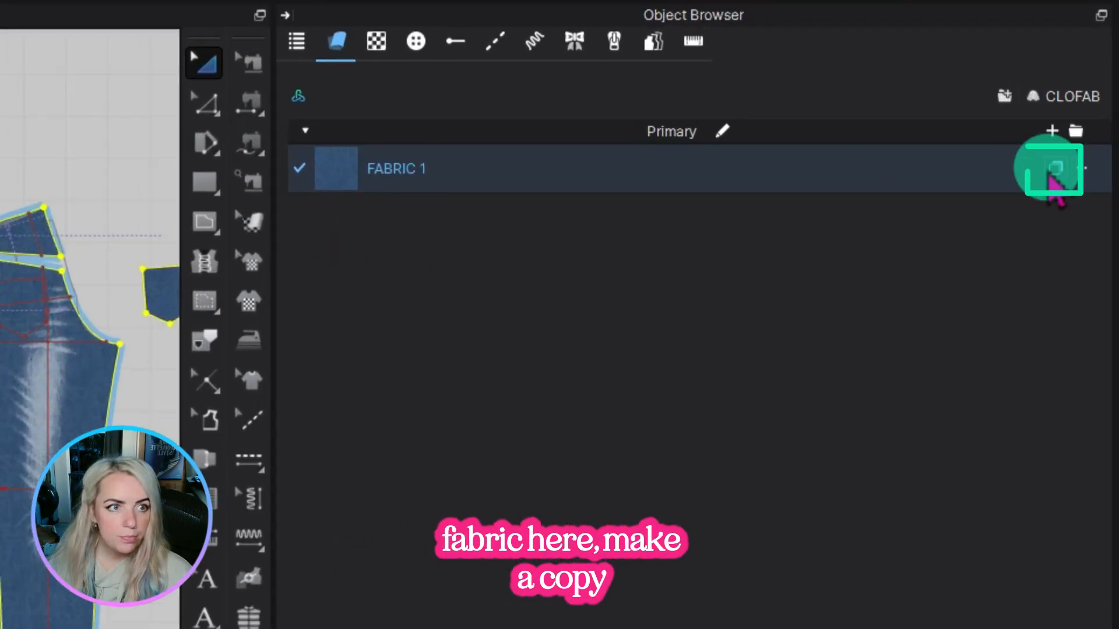
pyautogui.click(1081, 110)
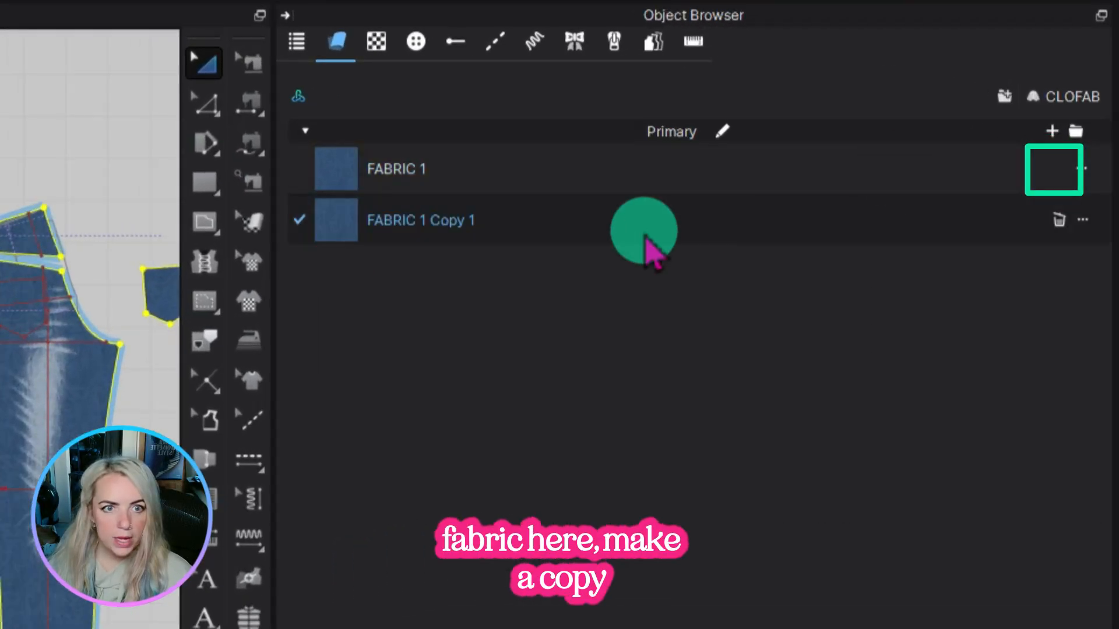
# Step: Set the opacity of FABRIC 1 Copy 1 to 0
pyautogui.click(641, 227)
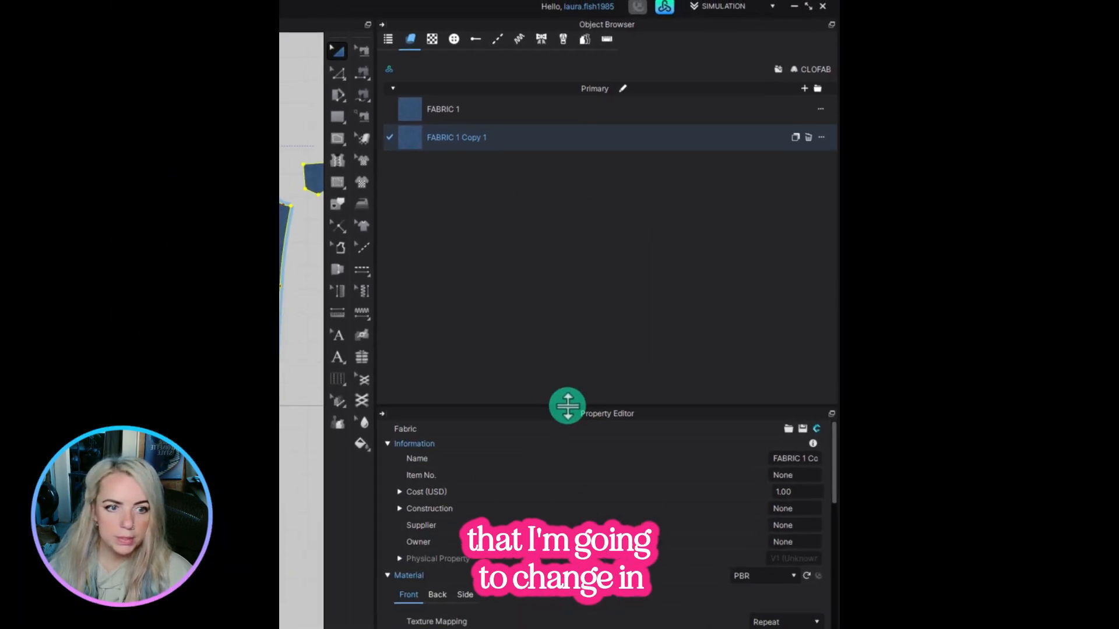
pyautogui.moveTo(625, 628); pyautogui.dragTo(647, 376)
pyautogui.moveTo(574, 205); pyautogui.dragTo(573, 190)
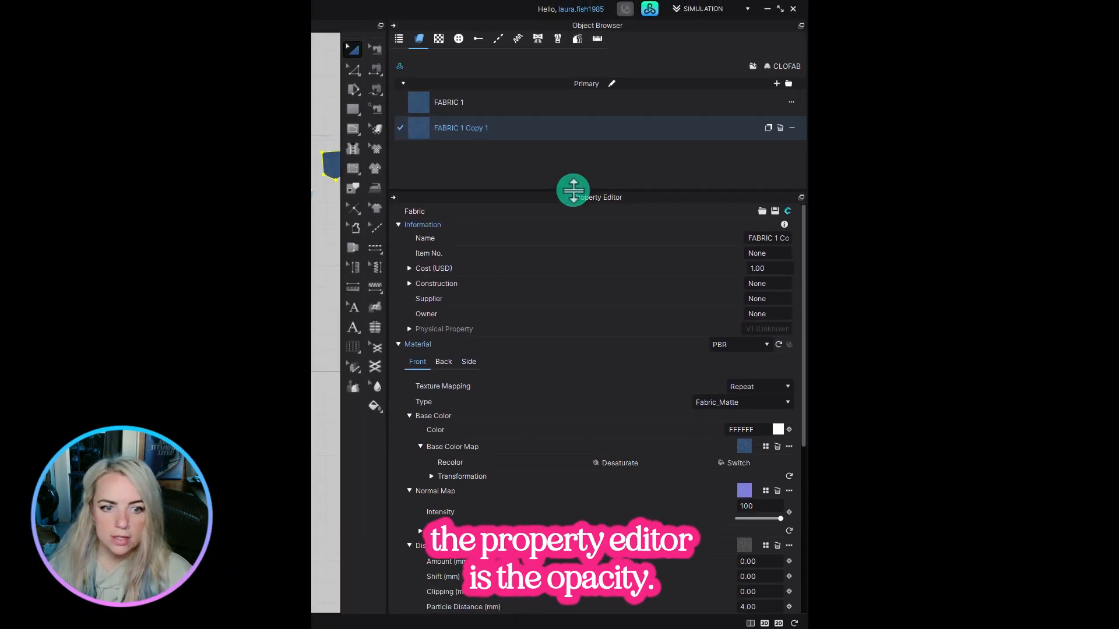
pyautogui.scroll(-3, 533, 320)
pyautogui.scroll(-6, 534, 329)
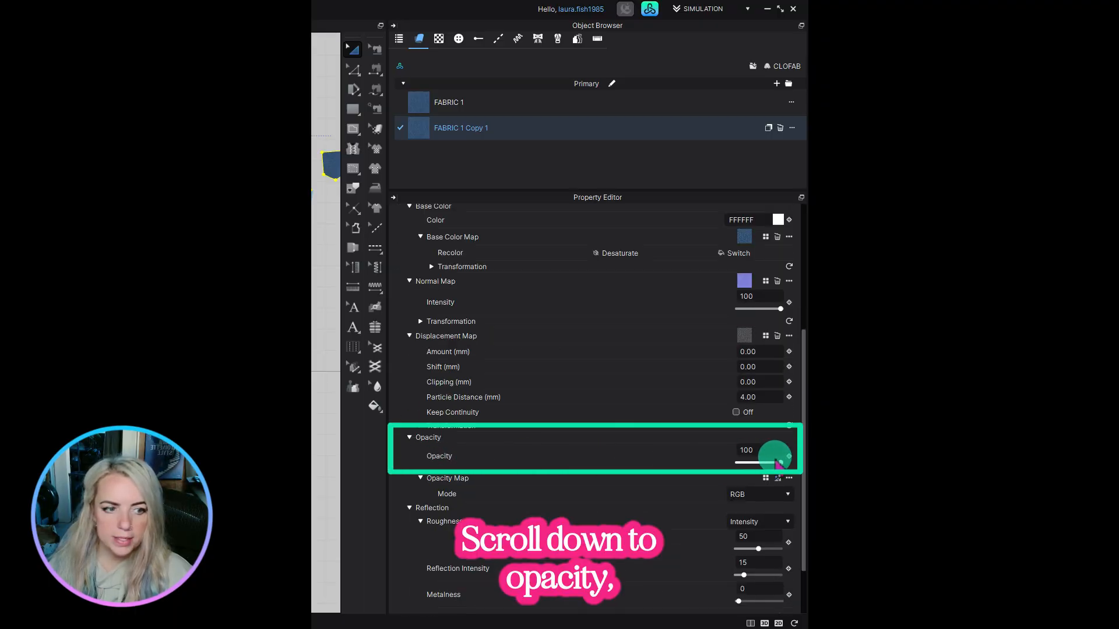
pyautogui.moveTo(781, 463); pyautogui.dragTo(742, 464)
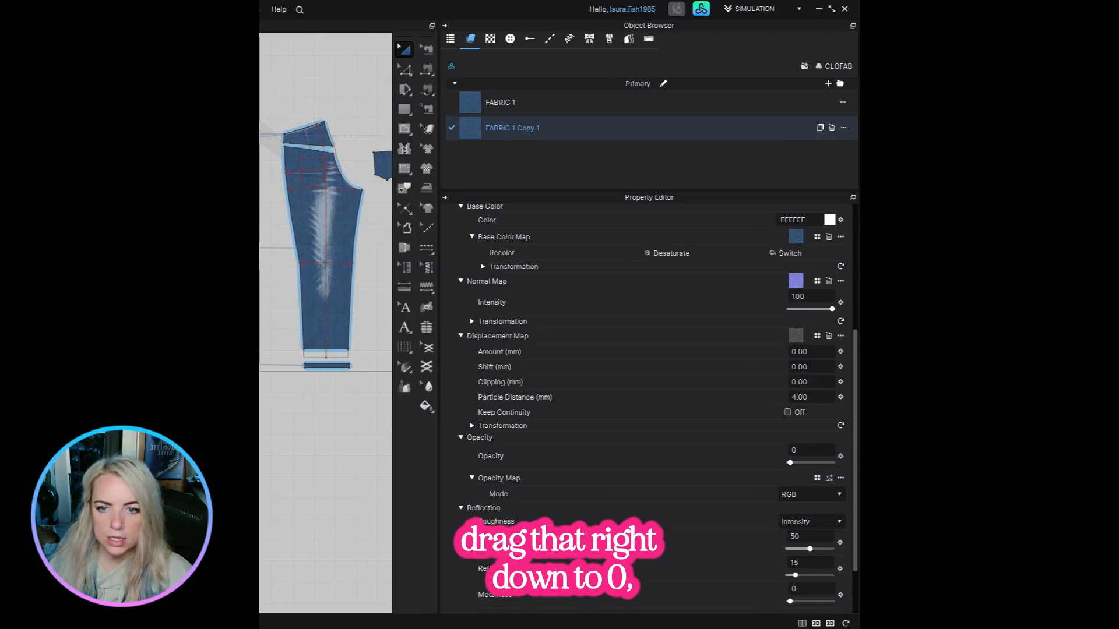
# Step: Select all four hem strips and assign FABRIC 1 Copy 1 to them
pyautogui.click(218, 362)
pyautogui.keyDown('shift'); pyautogui.click(398, 362); pyautogui.keyUp('shift')
pyautogui.keyDown('shift'); pyautogui.click(478, 357); pyautogui.keyUp('shift')
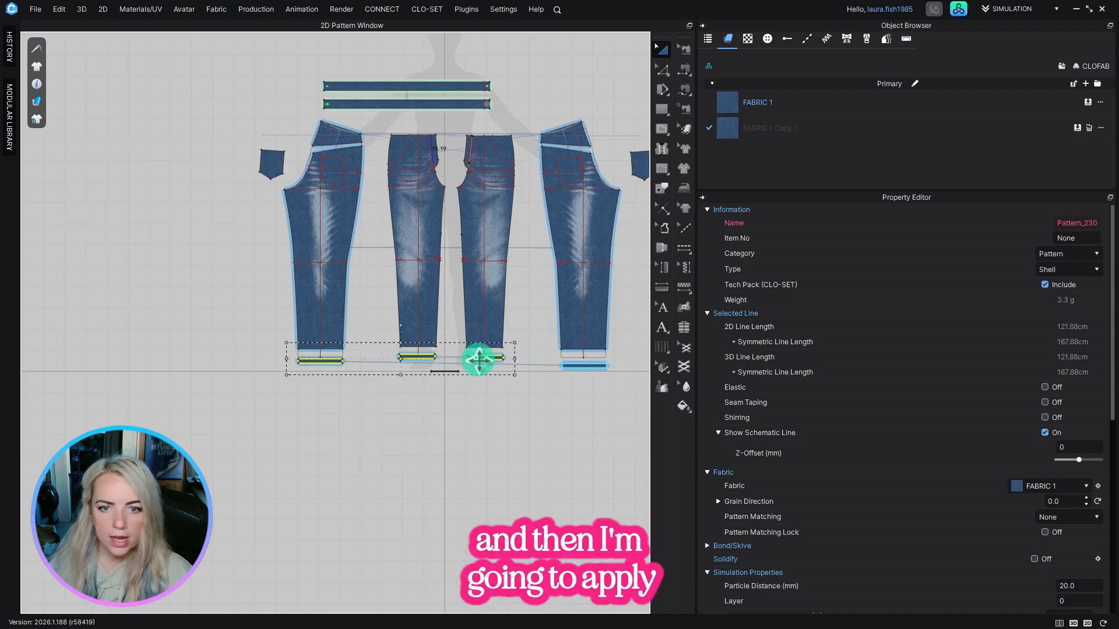
pyautogui.keyDown('shift'); pyautogui.click(574, 367); pyautogui.keyUp('shift')
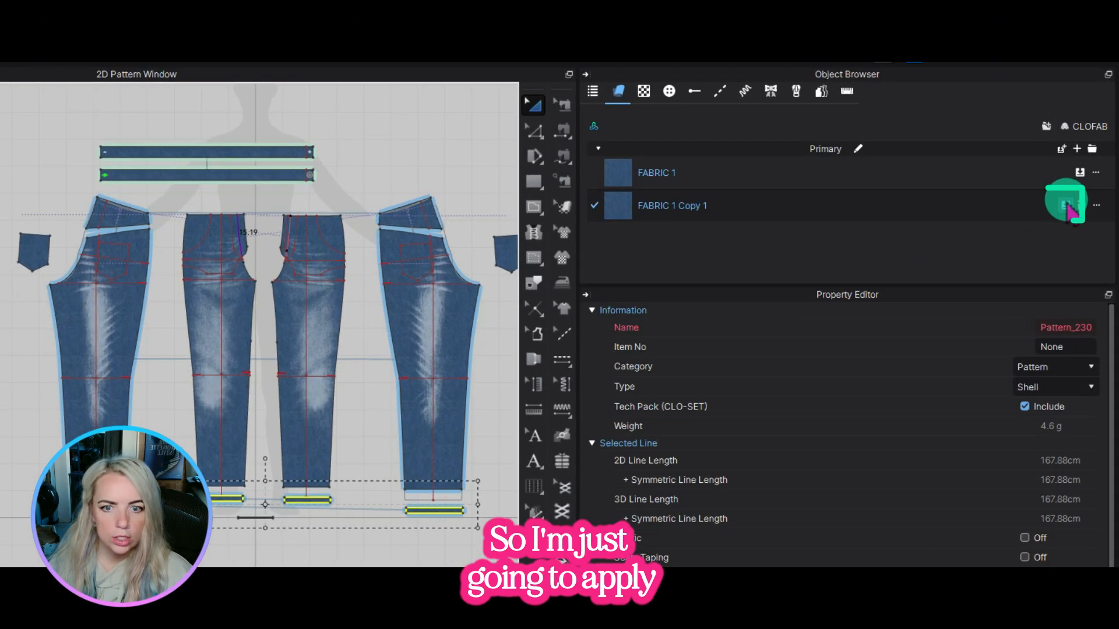
pyautogui.click(221, 564)
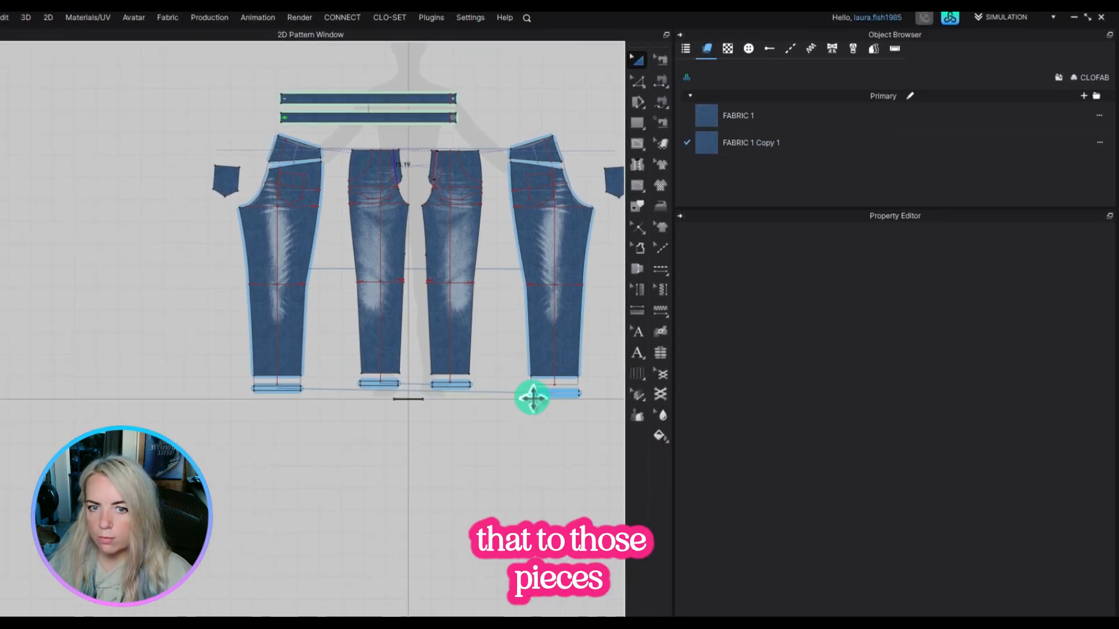
# Step: Bring back the 3D garment view beside the 2D patterns and give both views more width
pyautogui.scroll(5, 464, 516)
pyautogui.scroll(-5, 513, 420)
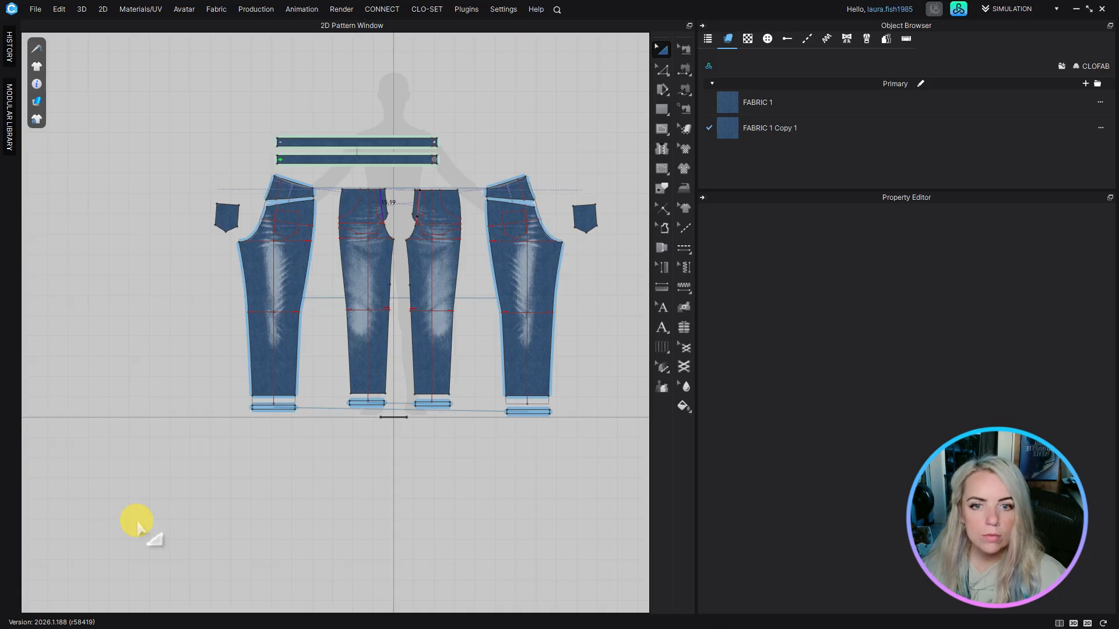
pyautogui.click(1059, 623)
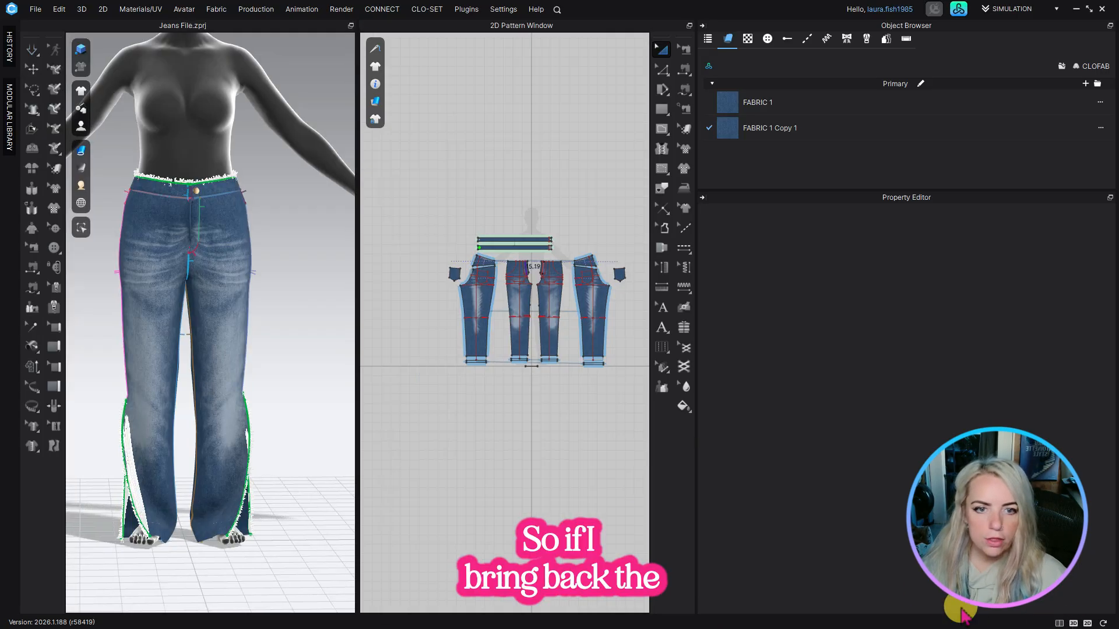
pyautogui.moveTo(696, 42); pyautogui.dragTo(932, 77)
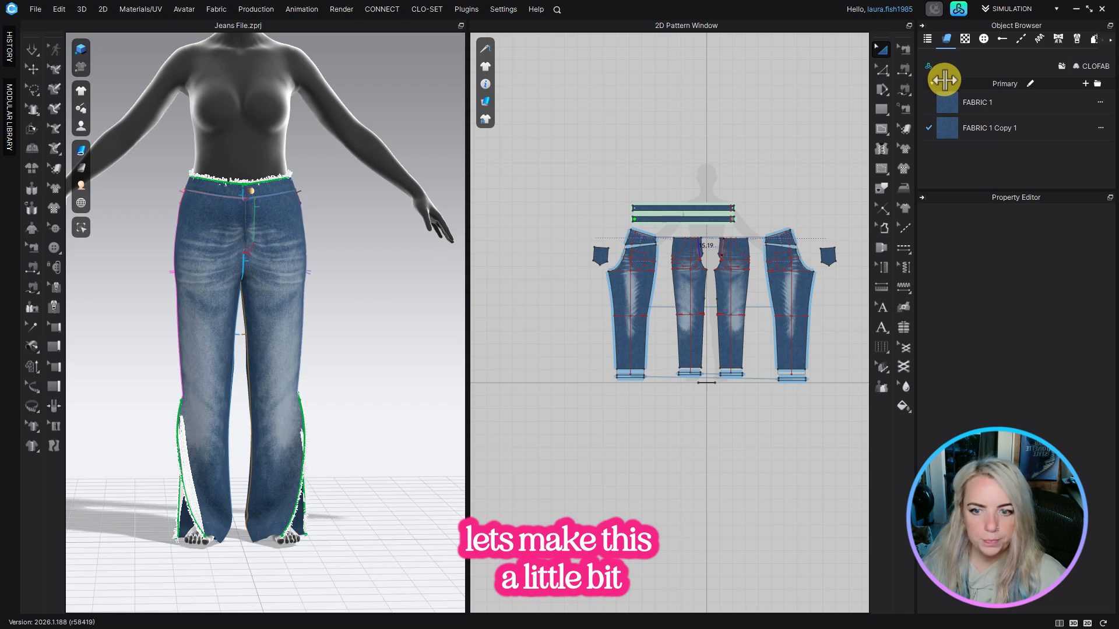
# Step: Sew the outer back leg's hem to the 21 cm strip below it with Free Sewing
pyautogui.scroll(5, 631, 378)
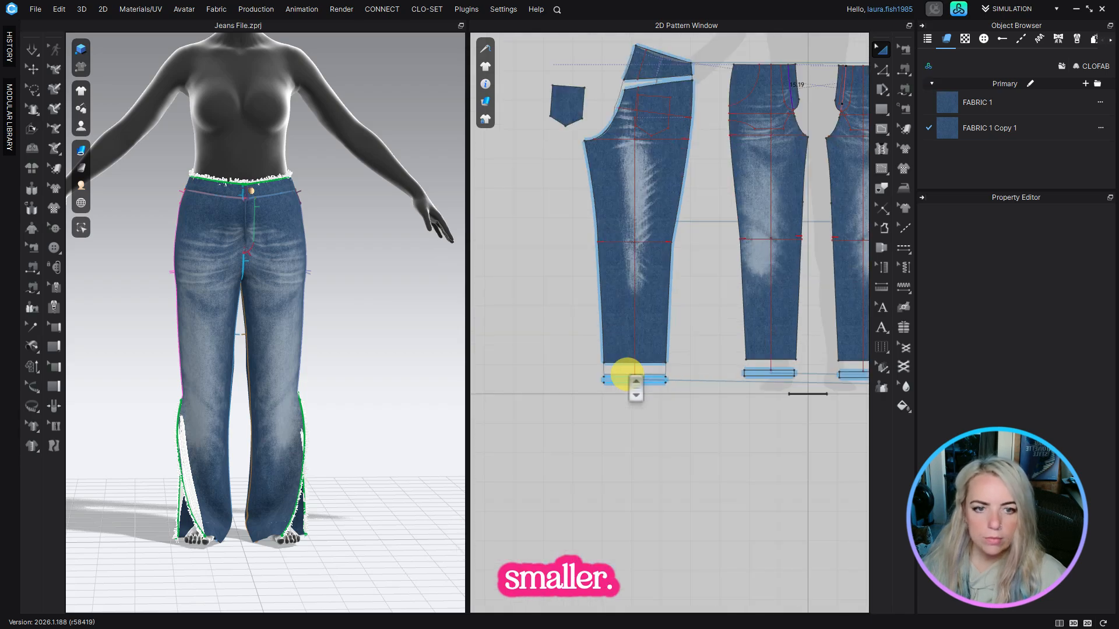
pyautogui.click(907, 86)
pyautogui.moveTo(606, 370); pyautogui.dragTo(667, 378)
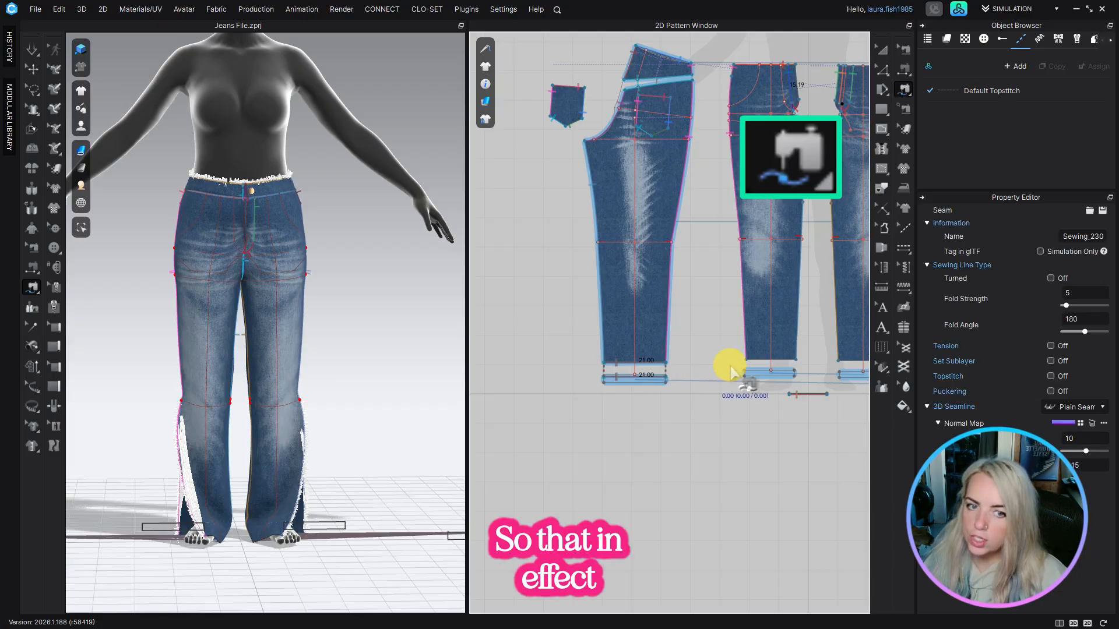
# Step: Sew the avatar's right front leg hem along its full width to the strip below it with Free Sewing
pyautogui.moveTo(746, 359); pyautogui.dragTo(784, 364)
pyautogui.click(789, 363)
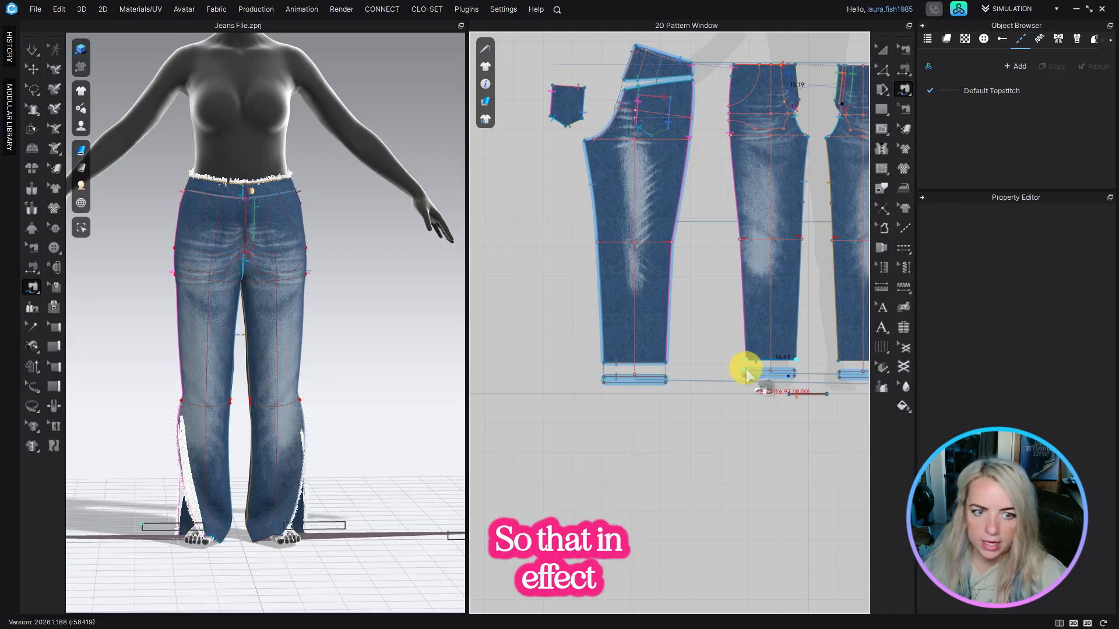
pyautogui.click(745, 370)
pyautogui.click(793, 370)
# Step: Sew the left front leg's hem to the top edge of its matching strip with Free Sewing
pyautogui.moveTo(824, 381); pyautogui.dragTo(670, 380, button='middle')
pyautogui.scroll(2, 670, 378)
pyautogui.click(670, 364)
pyautogui.click(735, 363)
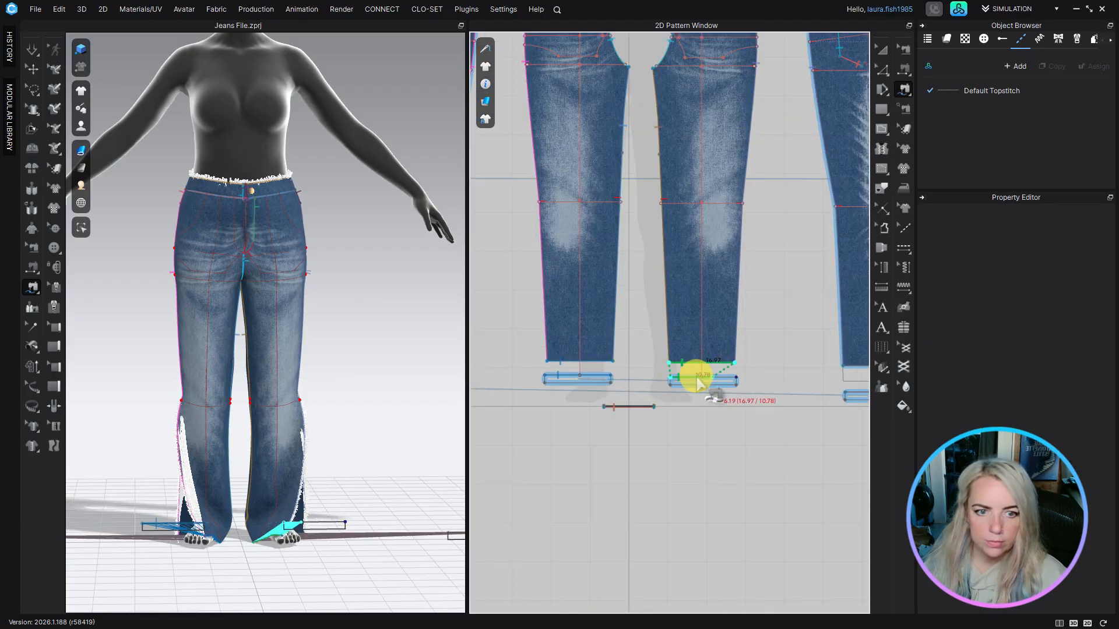
pyautogui.click(670, 378)
pyautogui.click(737, 378)
pyautogui.scroll(-3, 763, 385)
pyautogui.moveTo(763, 385); pyautogui.dragTo(683, 389, button='middle')
pyautogui.scroll(3, 683, 389)
pyautogui.click(760, 369)
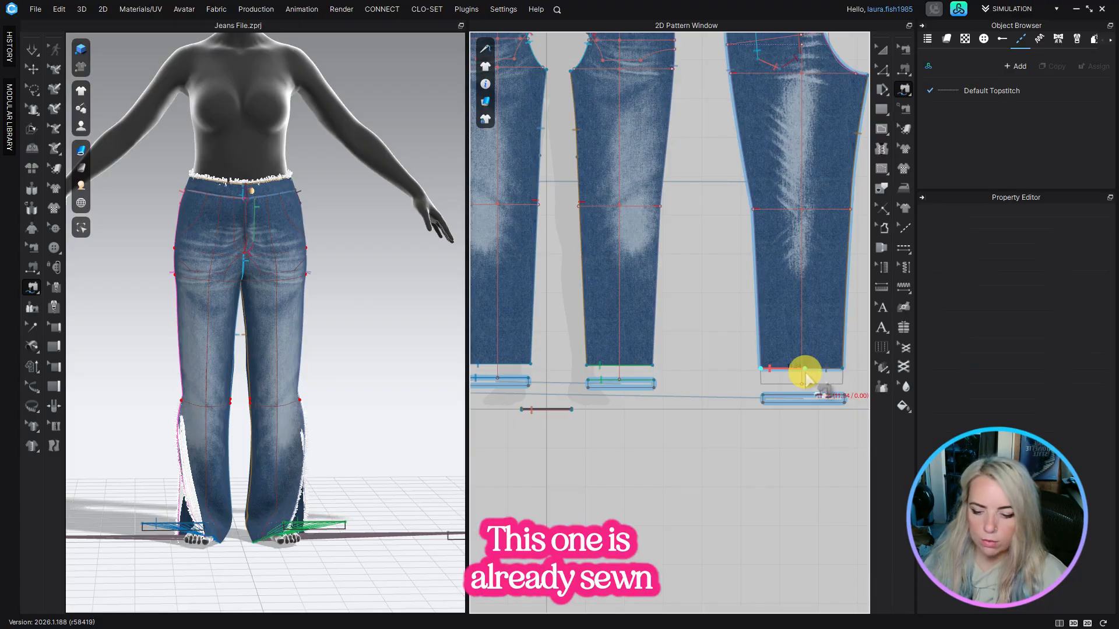
# Step: Select the strip below the left front leg and position it in 3D with Superimpose (Side)
pyautogui.click(881, 49)
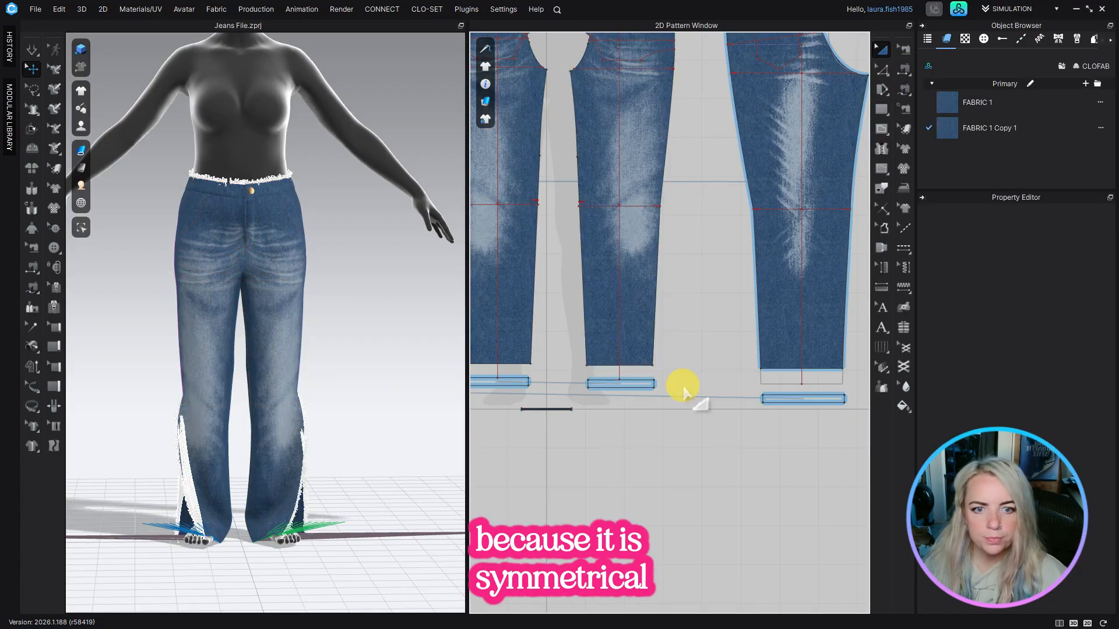
pyautogui.scroll(-3, 680, 384)
pyautogui.scroll(2, 219, 512)
pyautogui.moveTo(219, 513); pyautogui.dragTo(219, 328, button='middle')
pyautogui.scroll(1, 299, 473)
pyautogui.moveTo(300, 473); pyautogui.dragTo(320, 473, button='right')
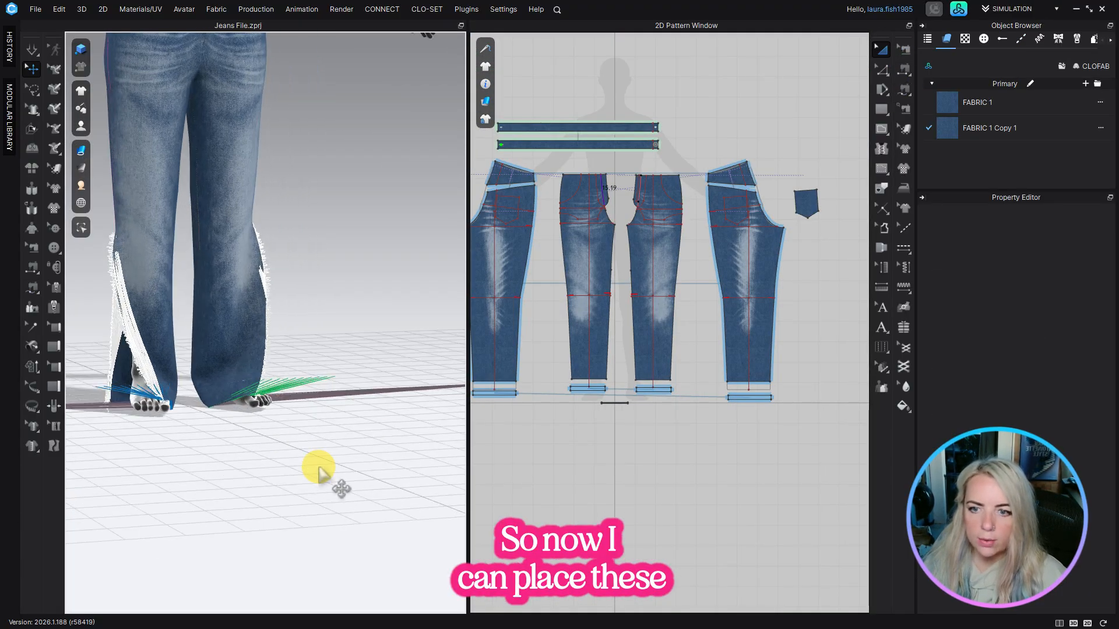
pyautogui.moveTo(284, 373); pyautogui.dragTo(292, 383, button='right')
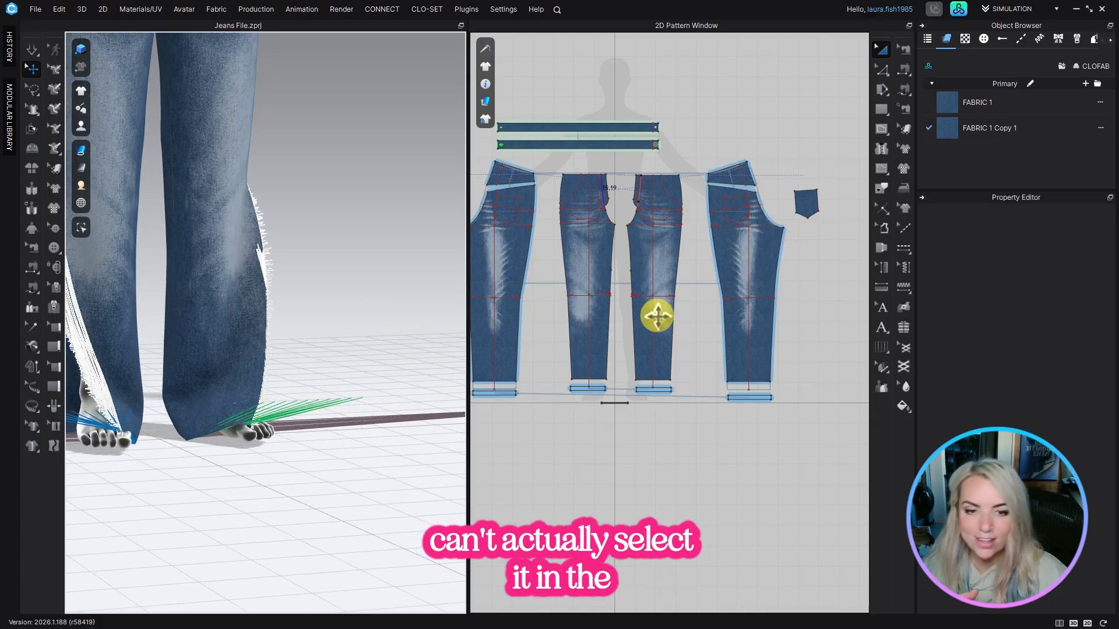
pyautogui.click(665, 394)
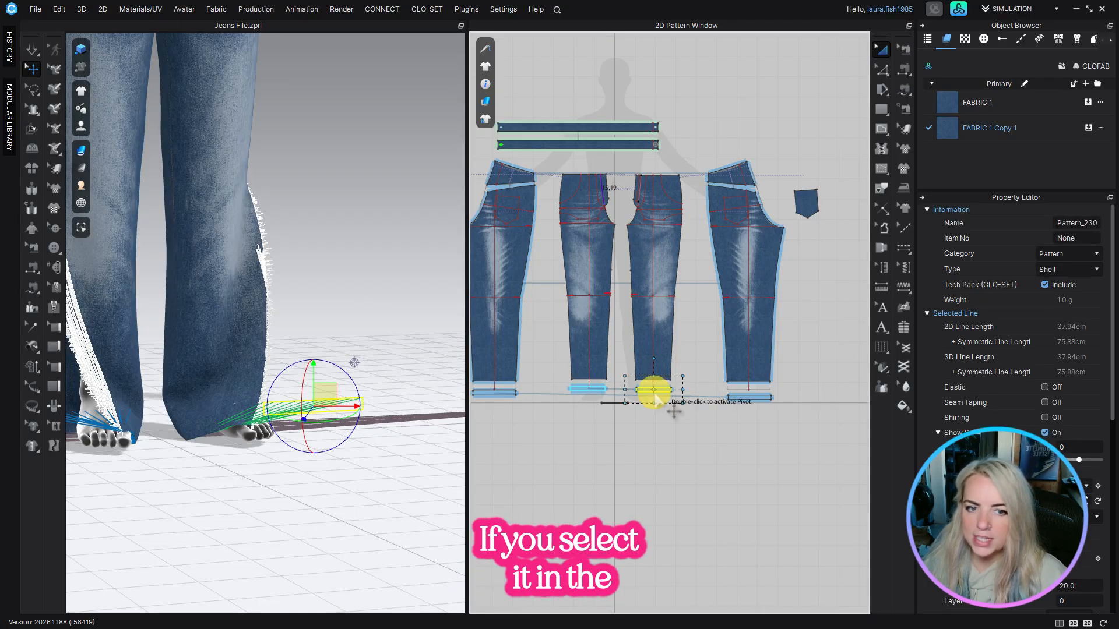
pyautogui.rightClick(336, 390)
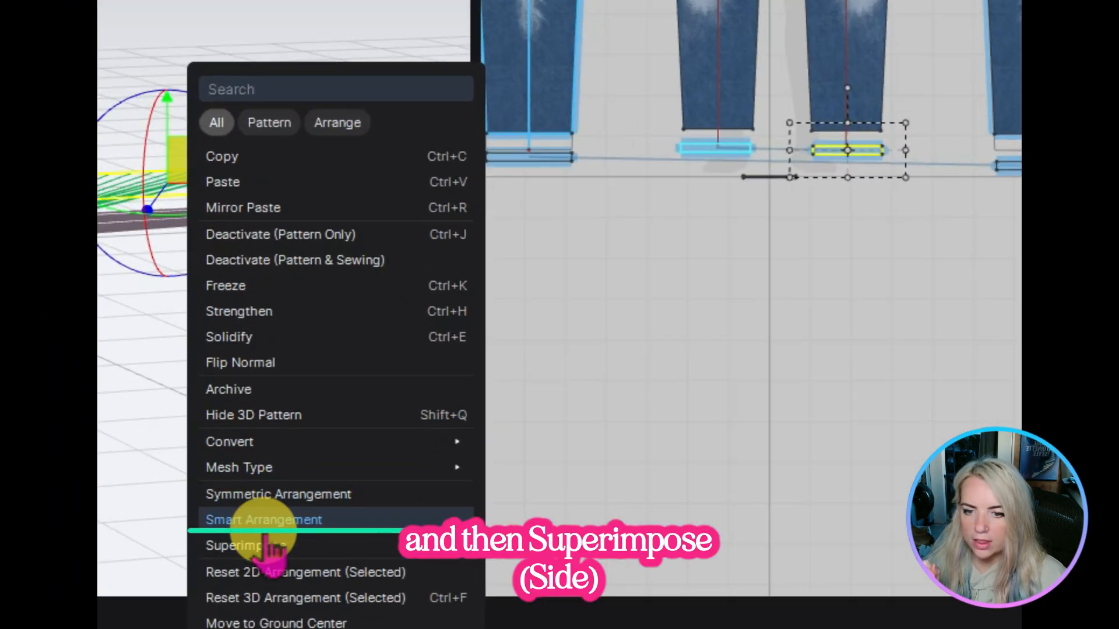
pyautogui.moveTo(264, 543)
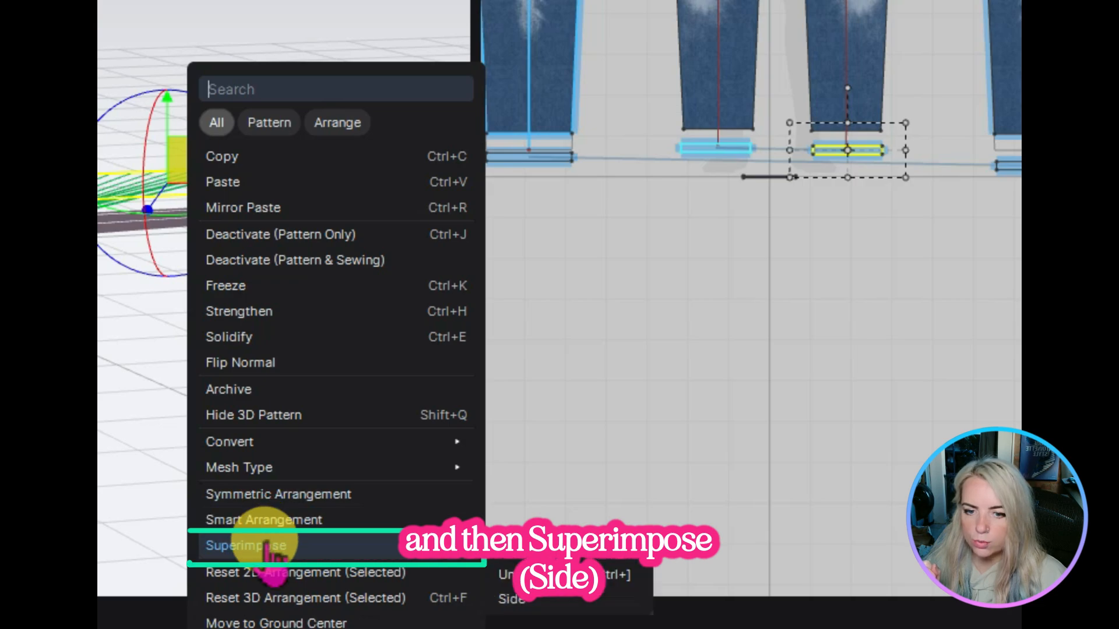
pyautogui.click(499, 596)
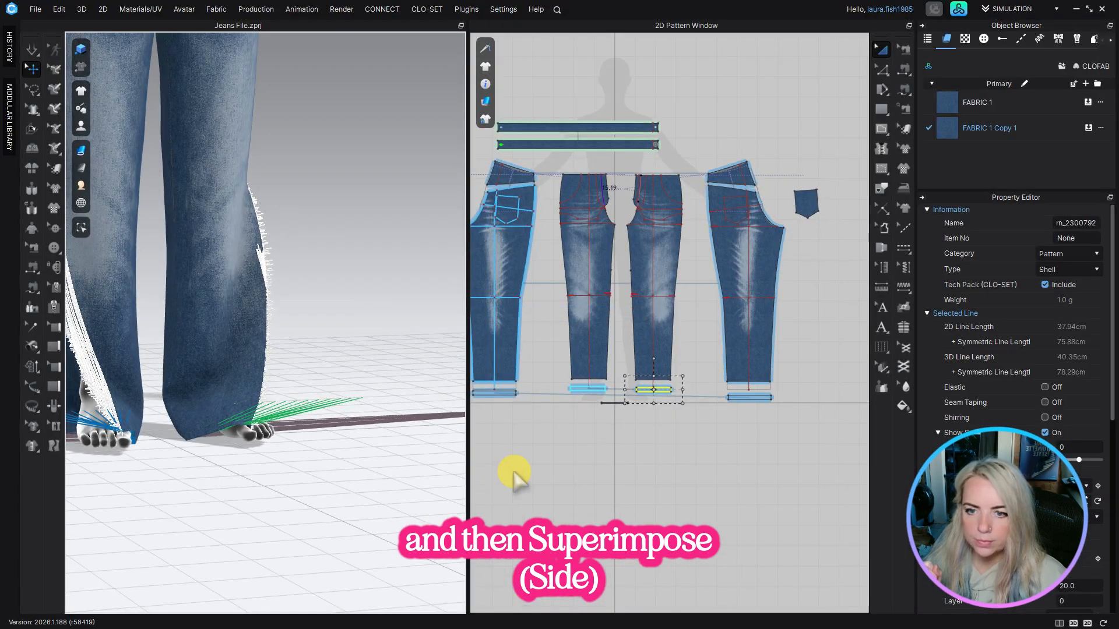
# Step: Apply Superimpose (Side) to the strip below the right front leg
pyautogui.click(585, 390)
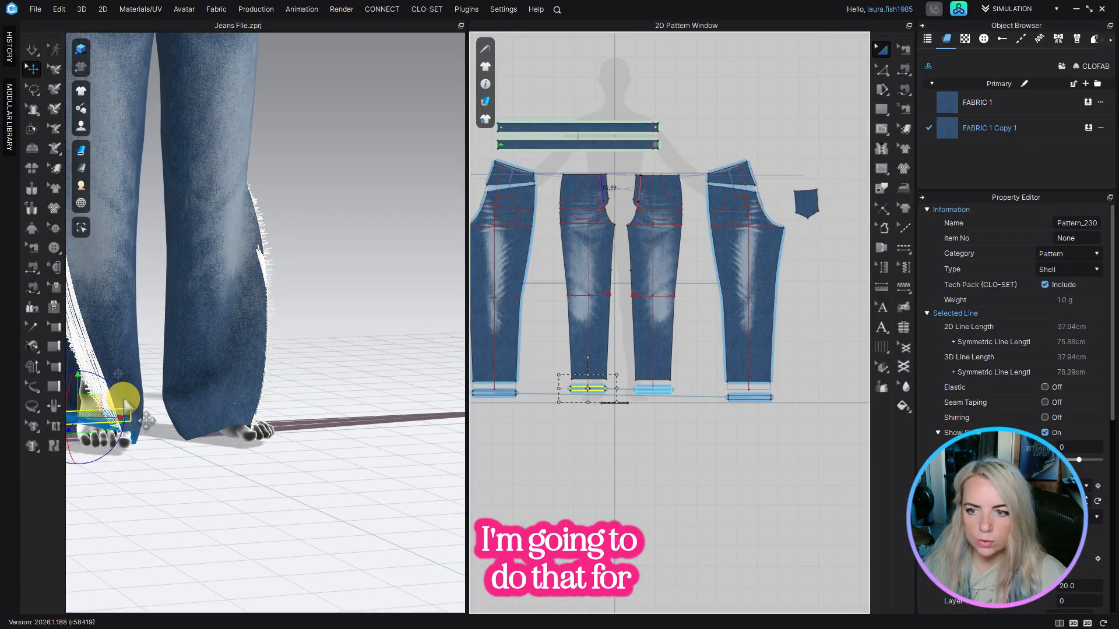
pyautogui.rightClick(98, 401)
pyautogui.moveTo(181, 586)
pyautogui.click(269, 612)
# Step: Position both back leg hem strips against their hems with Superimpose (Side), one after the other
pyautogui.click(734, 399)
pyautogui.press('4')
pyautogui.rightClick(342, 363)
pyautogui.moveTo(462, 589)
pyautogui.click(516, 612)
pyautogui.click(494, 393)
pyautogui.rightClick(354, 459)
pyautogui.moveTo(429, 587)
pyautogui.click(525, 612)
# Step: Simulate the garment to settle the sewn strips, and select the right front leg's invisible strip to locate it in 3D
pyautogui.moveTo(292, 458); pyautogui.dragTo(169, 456, button='right')
pyautogui.press('space')
pyautogui.moveTo(346, 404); pyautogui.dragTo(332, 401)
pyautogui.moveTo(227, 399); pyautogui.dragTo(258, 476)
pyautogui.click(600, 389)
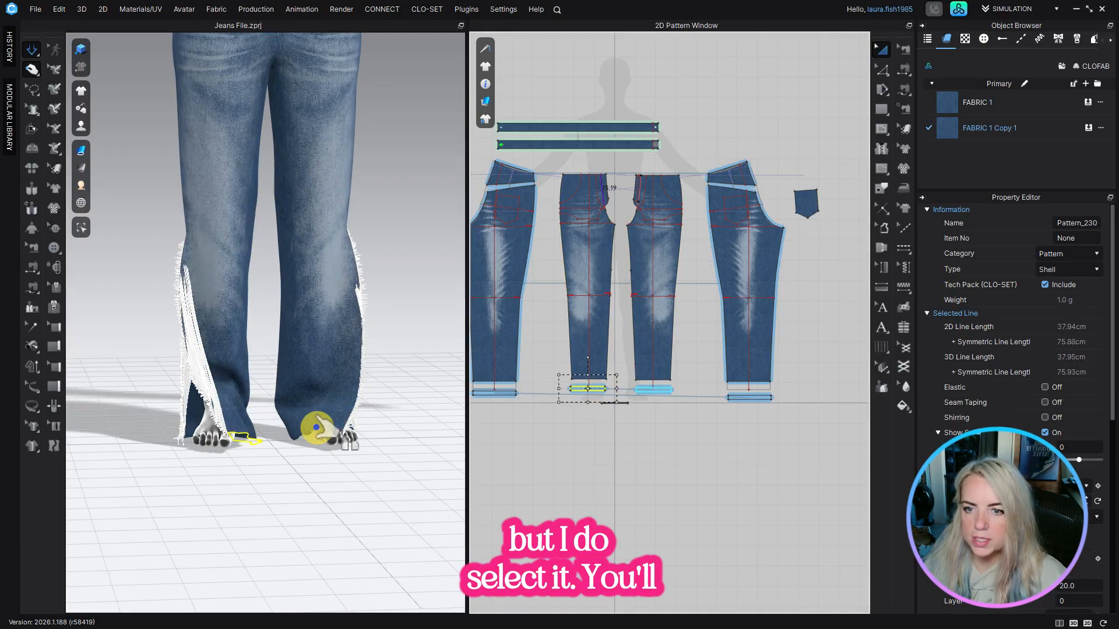
pyautogui.scroll(5, 257, 492)
pyautogui.moveTo(206, 530); pyautogui.dragTo(165, 529, button='right')
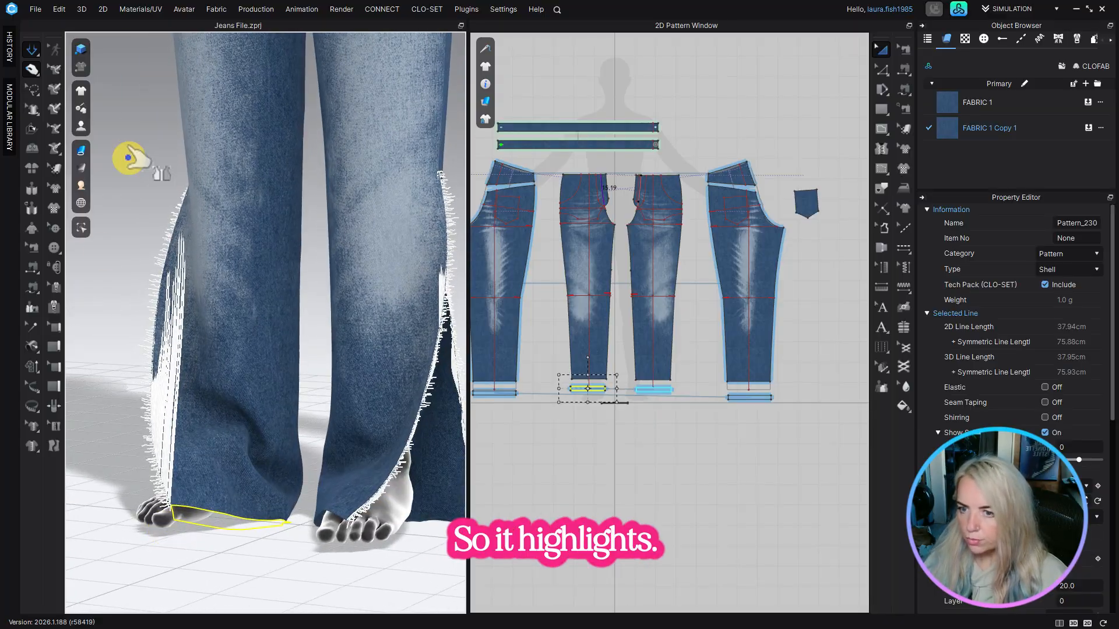
# Step: Apply Seamline Rip along the full seam between the right front leg's hem and its strip
pyautogui.click(54, 446)
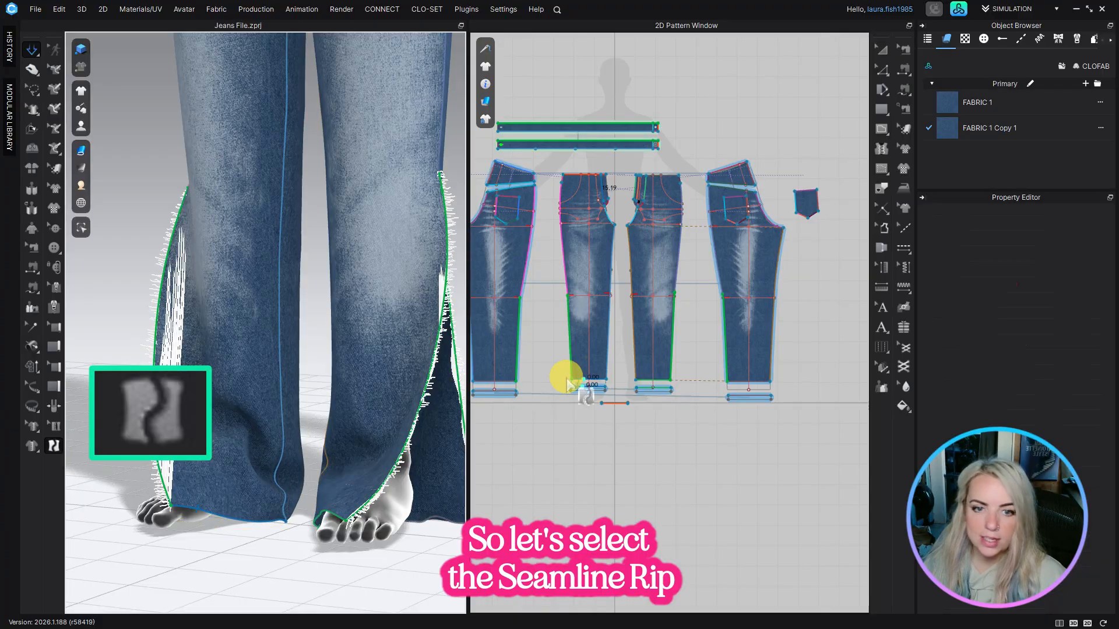
pyautogui.scroll(1, 183, 504)
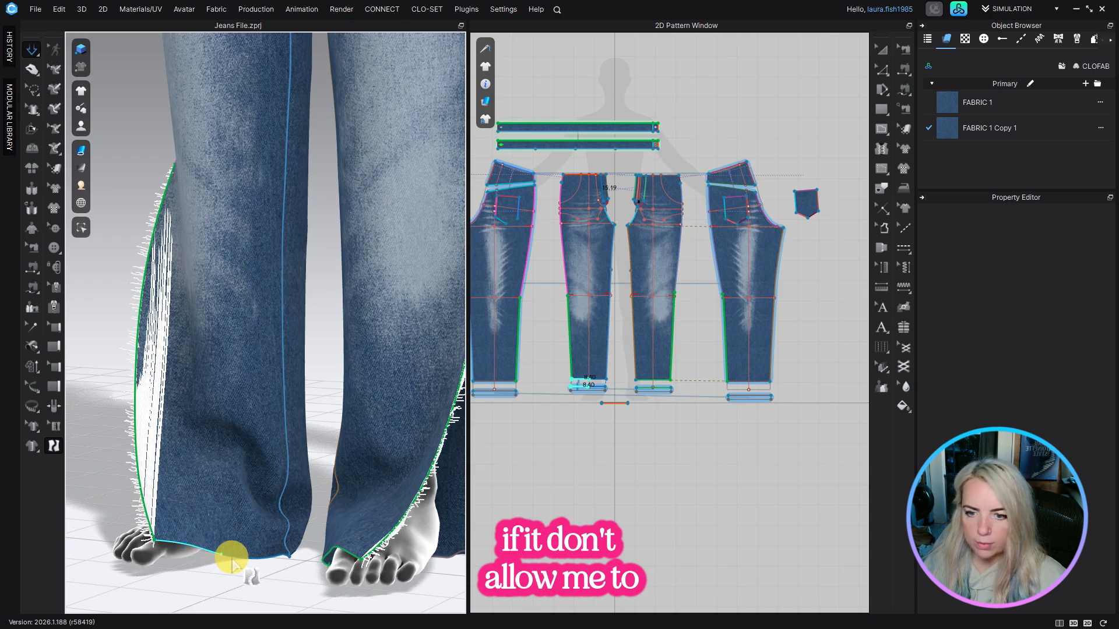
pyautogui.click(288, 562)
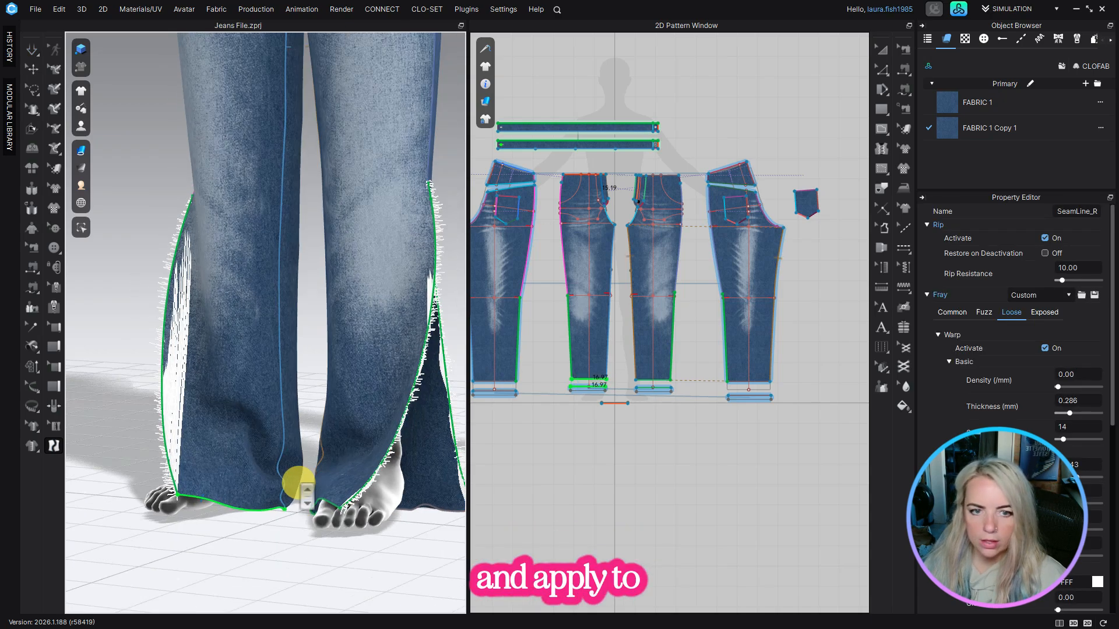
# Step: Extend the seamline rips to the left front leg by tracing its whole hem seam
pyautogui.moveTo(299, 474); pyautogui.dragTo(274, 475, button='right')
pyautogui.moveTo(408, 485)
pyautogui.mouseDown(button='right')
pyautogui.moveTo(375, 482)
pyautogui.moveTo(396, 495)
pyautogui.mouseUp(button='right')
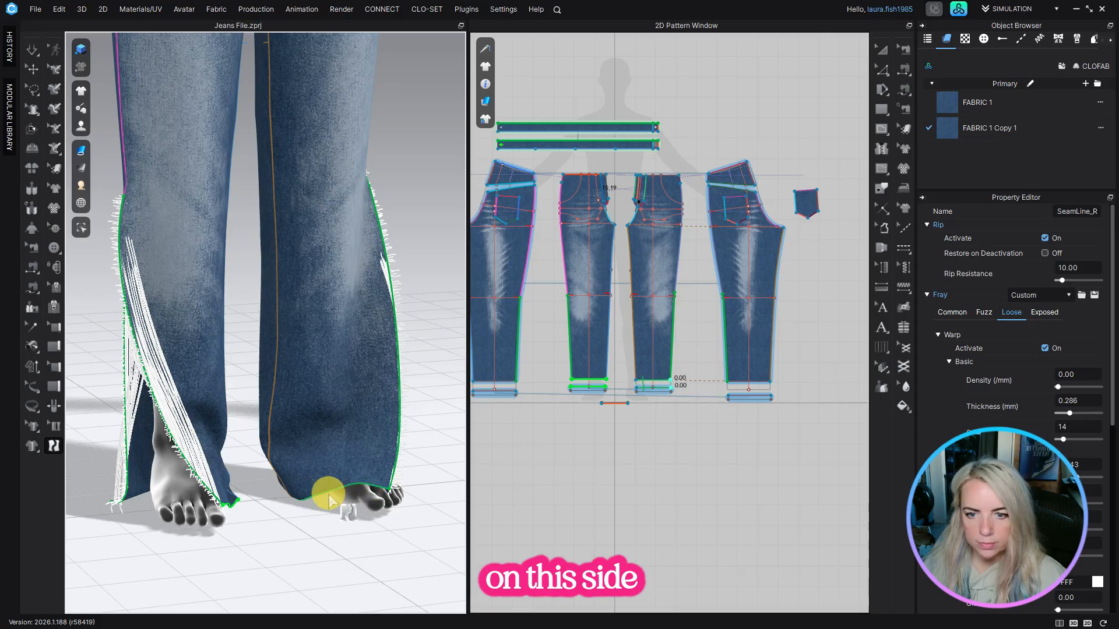
pyautogui.moveTo(320, 487); pyautogui.dragTo(355, 474, button='right')
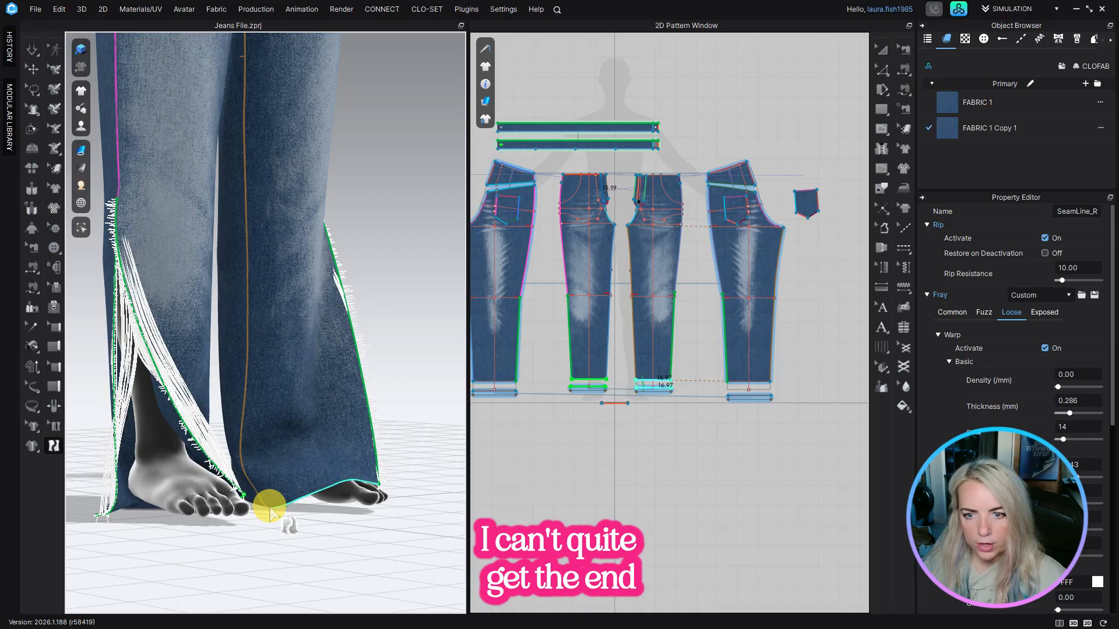
# Step: Apply Seamline Rip along the full 21 cm hem seam of the symmetric back legs
pyautogui.moveTo(295, 454); pyautogui.dragTo(134, 442, button='right')
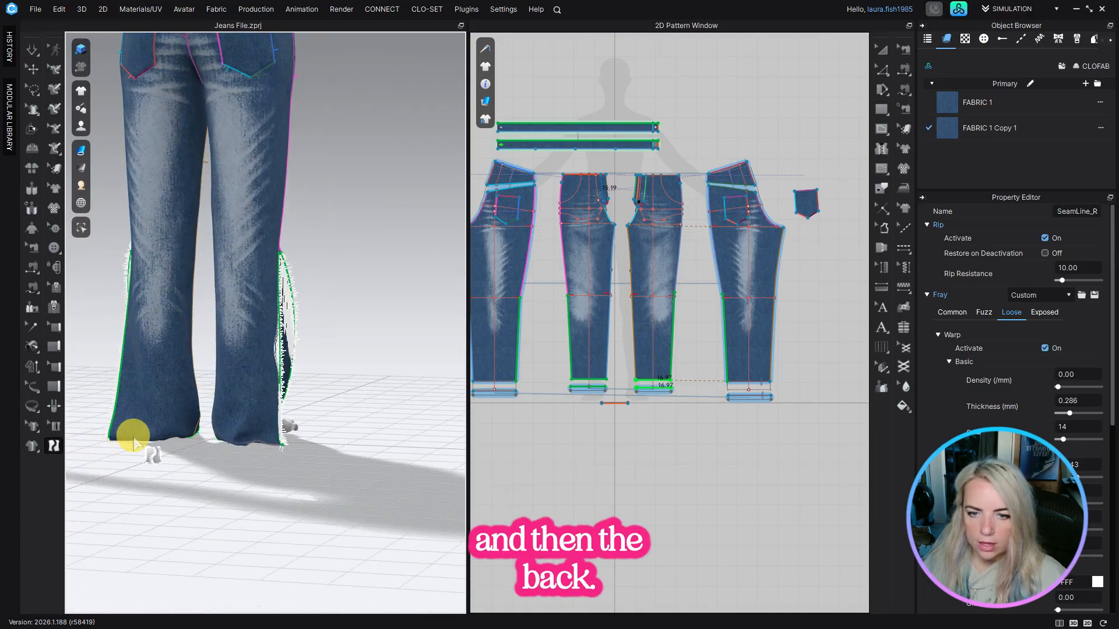
pyautogui.scroll(1, 134, 440)
pyautogui.click(727, 383)
pyautogui.click(770, 384)
# Step: Simulate the garment and pull at several points along the left front leg's hem to tear it into a frayed edge
pyautogui.moveTo(290, 396); pyautogui.dragTo(356, 408, button='right')
pyautogui.moveTo(204, 363); pyautogui.dragTo(305, 362, button='right')
pyautogui.click(32, 50)
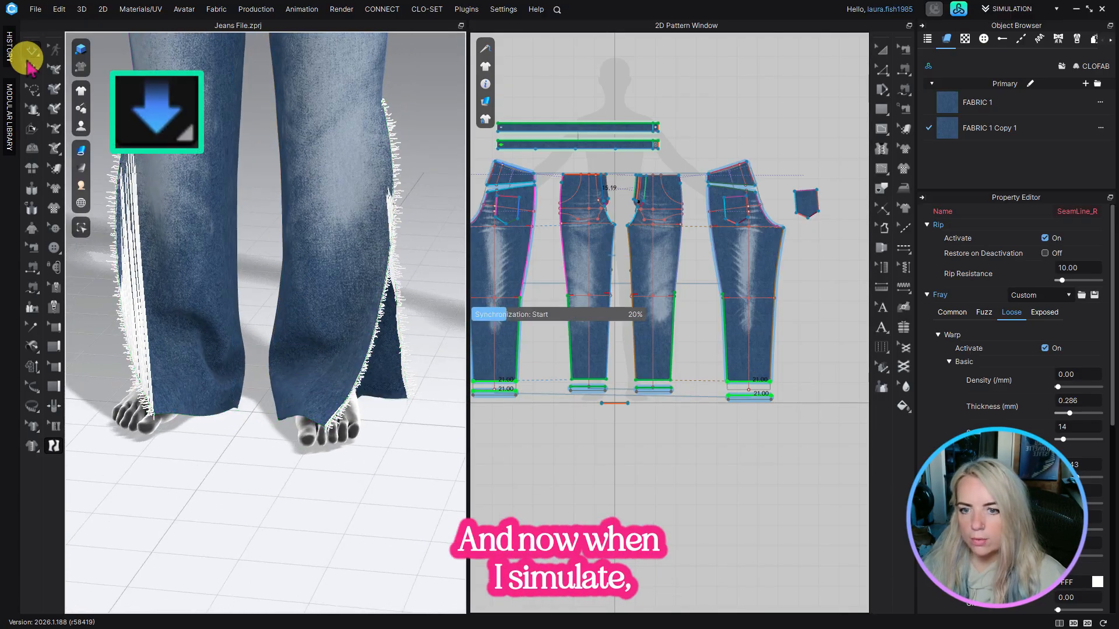
pyautogui.press('q')
pyautogui.click(317, 405)
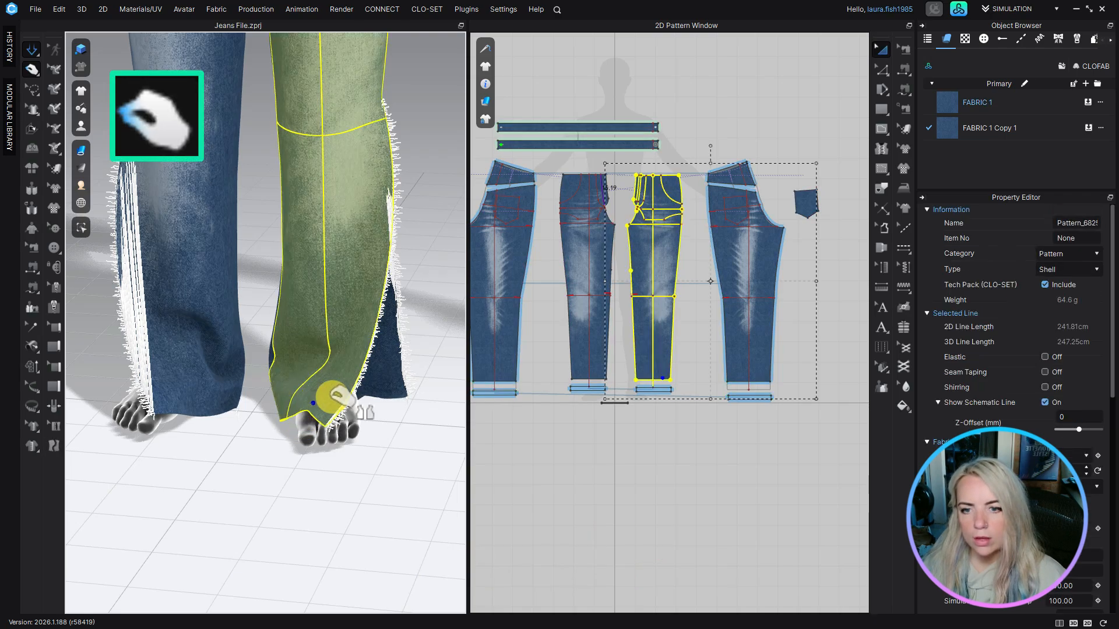
pyautogui.moveTo(338, 411); pyautogui.dragTo(340, 409)
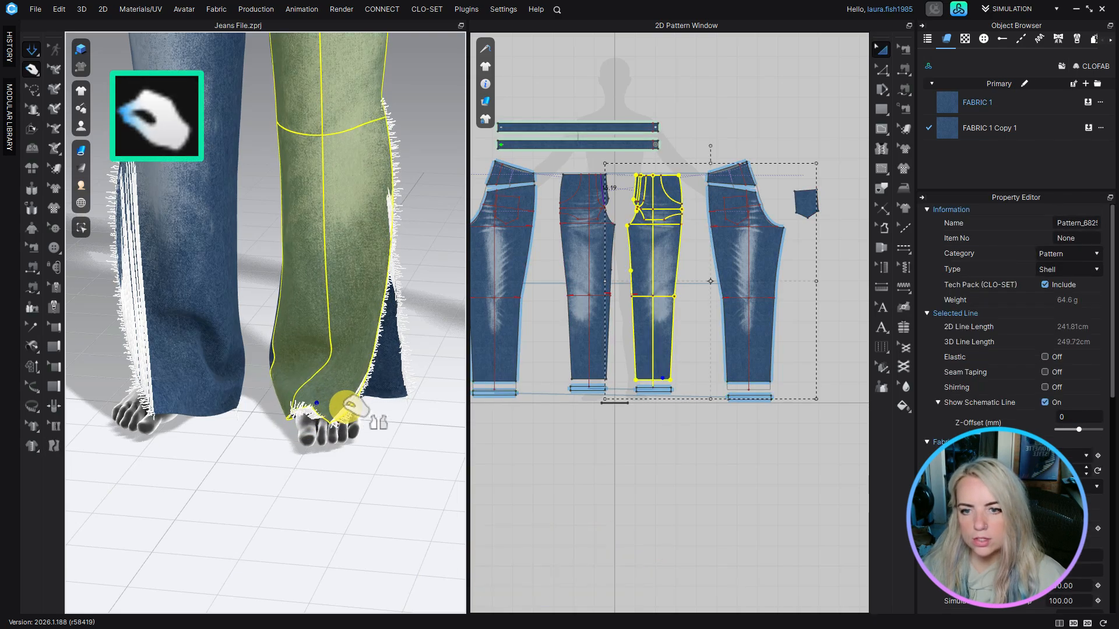
pyautogui.moveTo(293, 401); pyautogui.dragTo(270, 377)
pyautogui.moveTo(309, 389); pyautogui.dragTo(382, 392, button='right')
pyautogui.moveTo(268, 377); pyautogui.dragTo(290, 402)
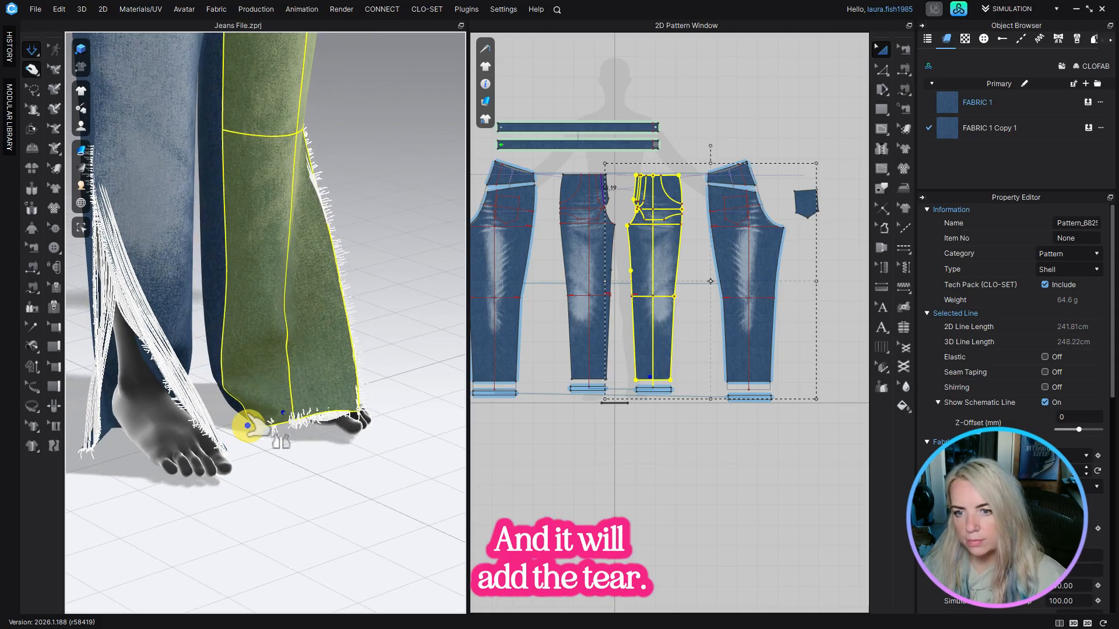
pyautogui.moveTo(260, 420); pyautogui.dragTo(238, 421)
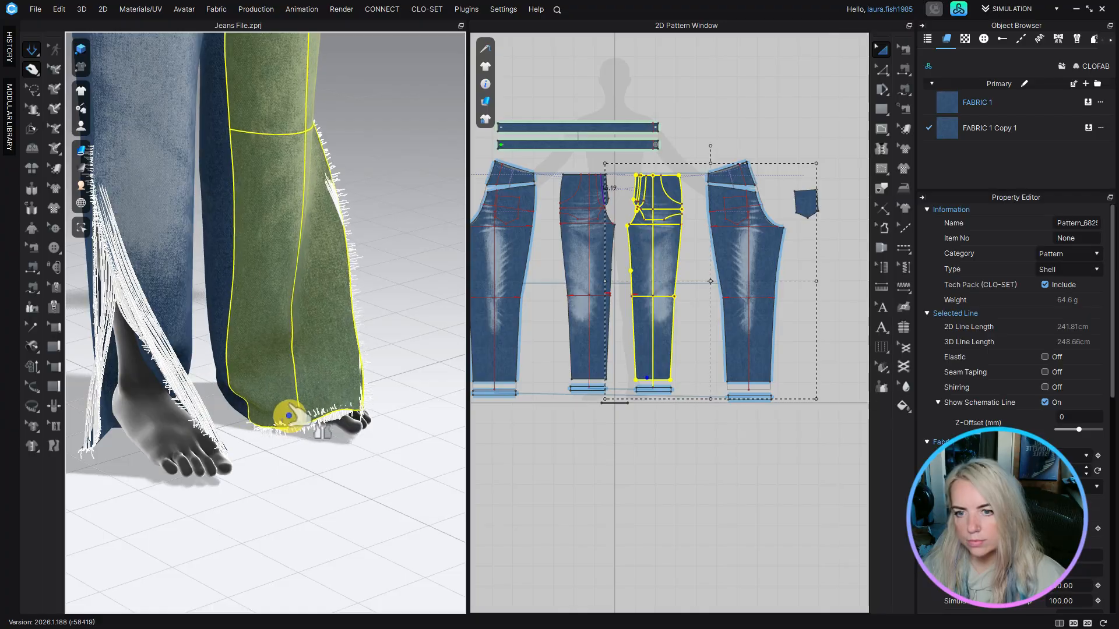
# Step: Pull the hems of both back legs at several points during simulation to tear frayed edges into them
pyautogui.moveTo(297, 424); pyautogui.dragTo(175, 403, button='right')
pyautogui.moveTo(161, 387)
pyautogui.mouseDown()
pyautogui.moveTo(222, 395)
pyautogui.moveTo(174, 392)
pyautogui.mouseUp()
pyautogui.moveTo(214, 471); pyautogui.dragTo(150, 469)
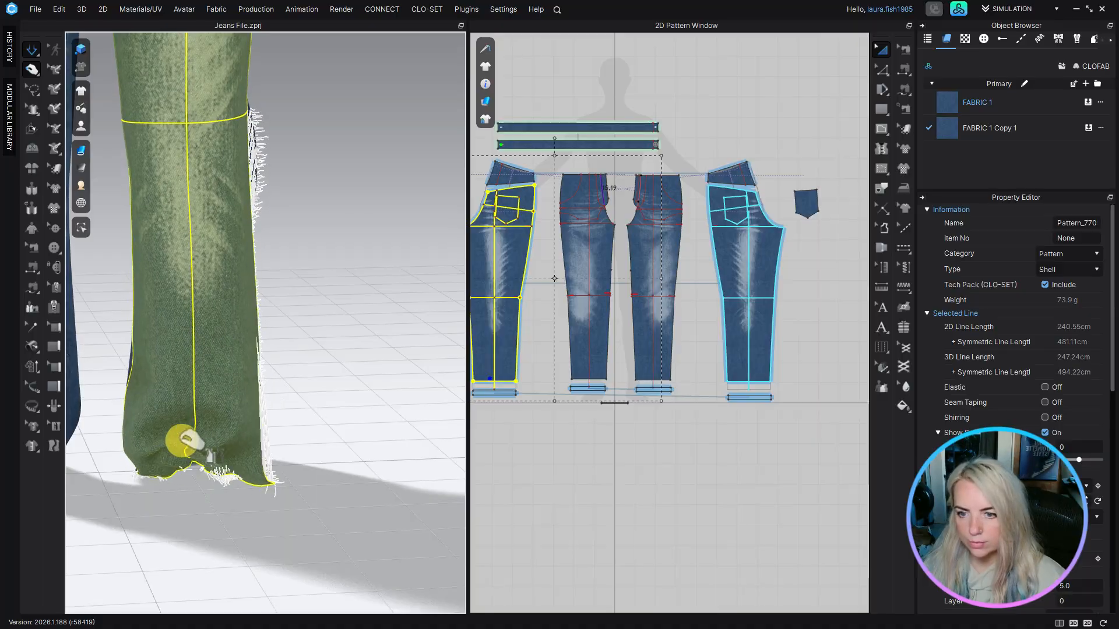
pyautogui.moveTo(150, 470); pyautogui.dragTo(170, 482, button='right')
pyautogui.moveTo(170, 482); pyautogui.dragTo(260, 395)
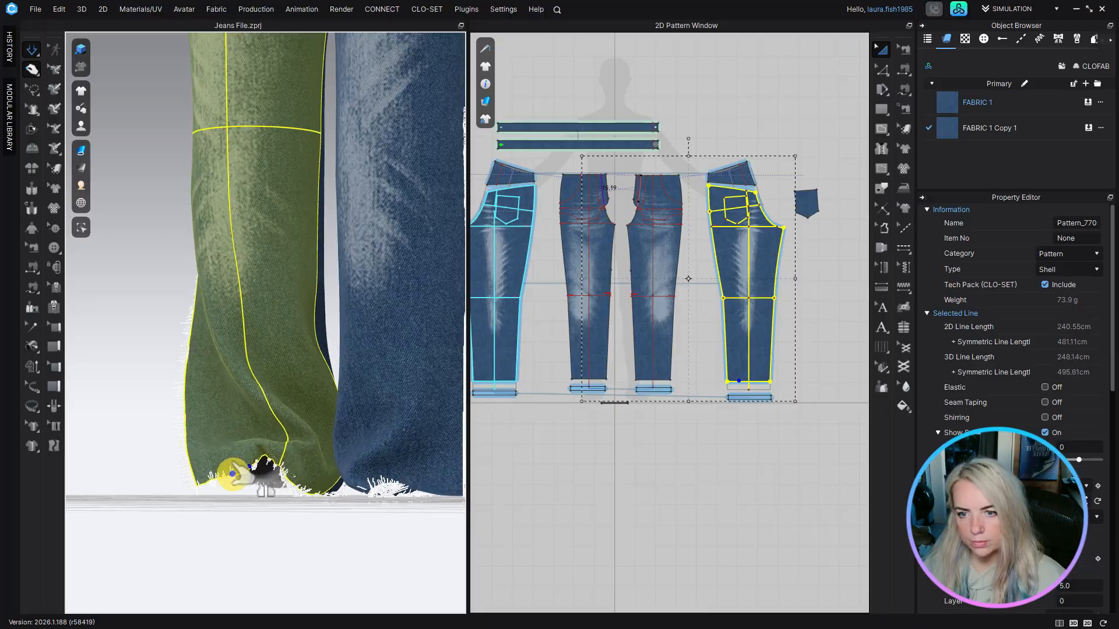
pyautogui.moveTo(260, 471)
pyautogui.mouseDown(button='right')
pyautogui.moveTo(282, 482)
pyautogui.moveTo(252, 458)
pyautogui.mouseUp(button='right')
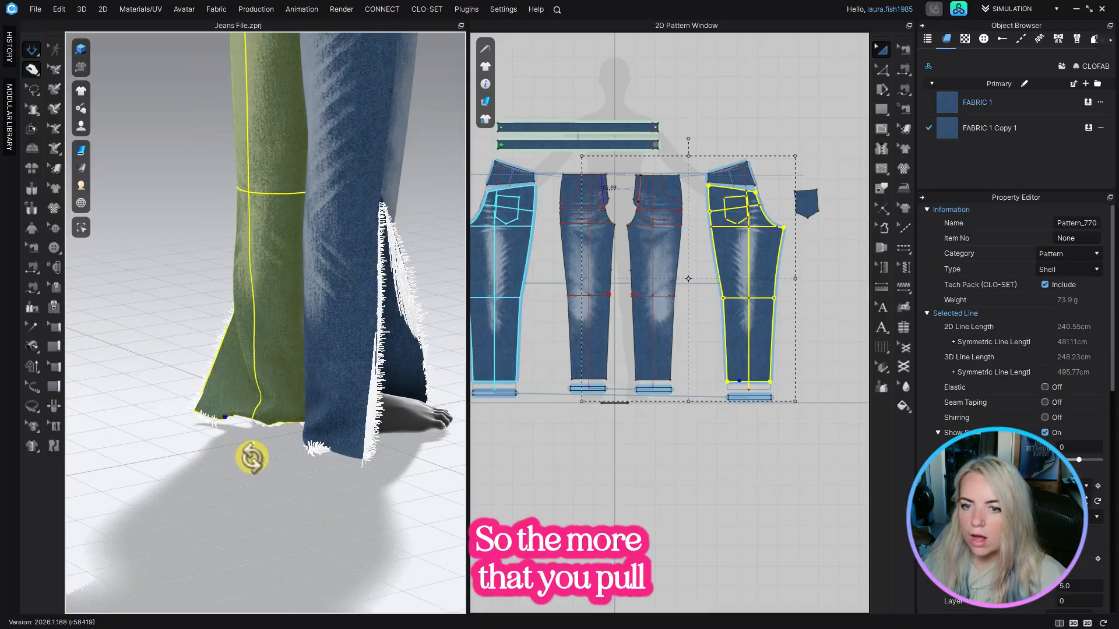
pyautogui.moveTo(351, 454); pyautogui.dragTo(402, 462)
pyautogui.moveTo(402, 462); pyautogui.dragTo(314, 436, button='right')
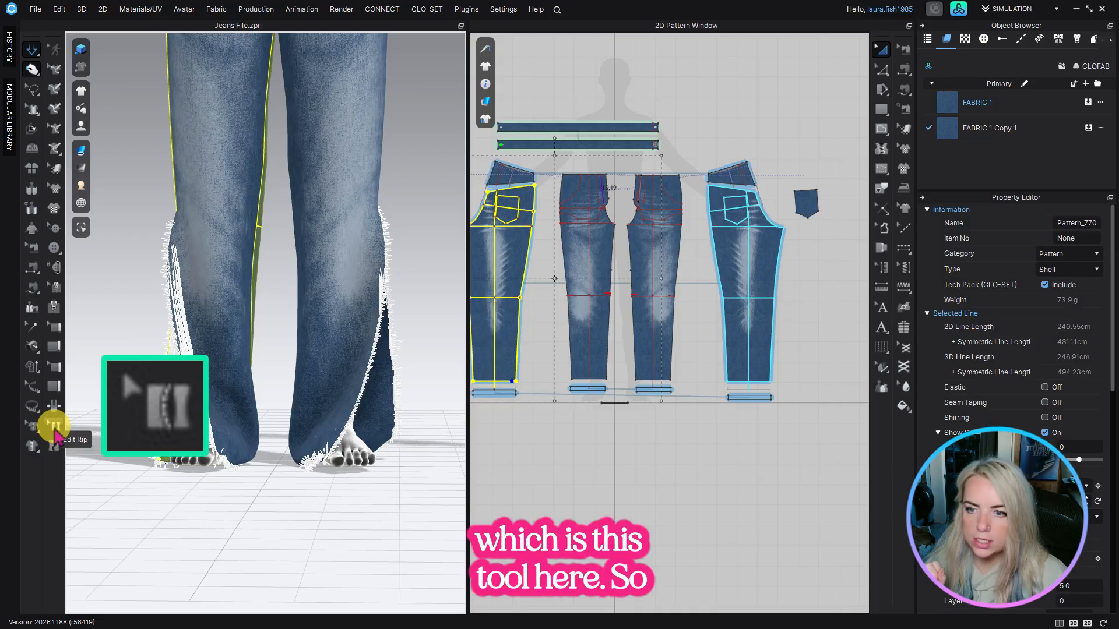
# Step: Select the waistband's ripped seamline above the front button with the Edit Rip tool
pyautogui.click(55, 431)
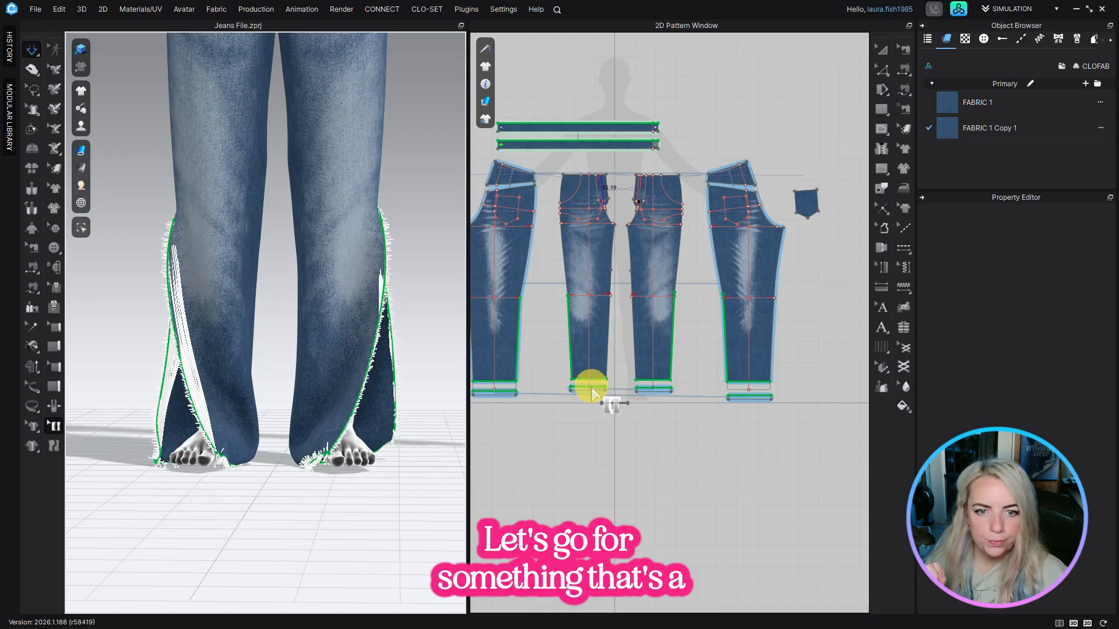
pyautogui.scroll(-5, 378, 402)
pyautogui.scroll(8, 312, 280)
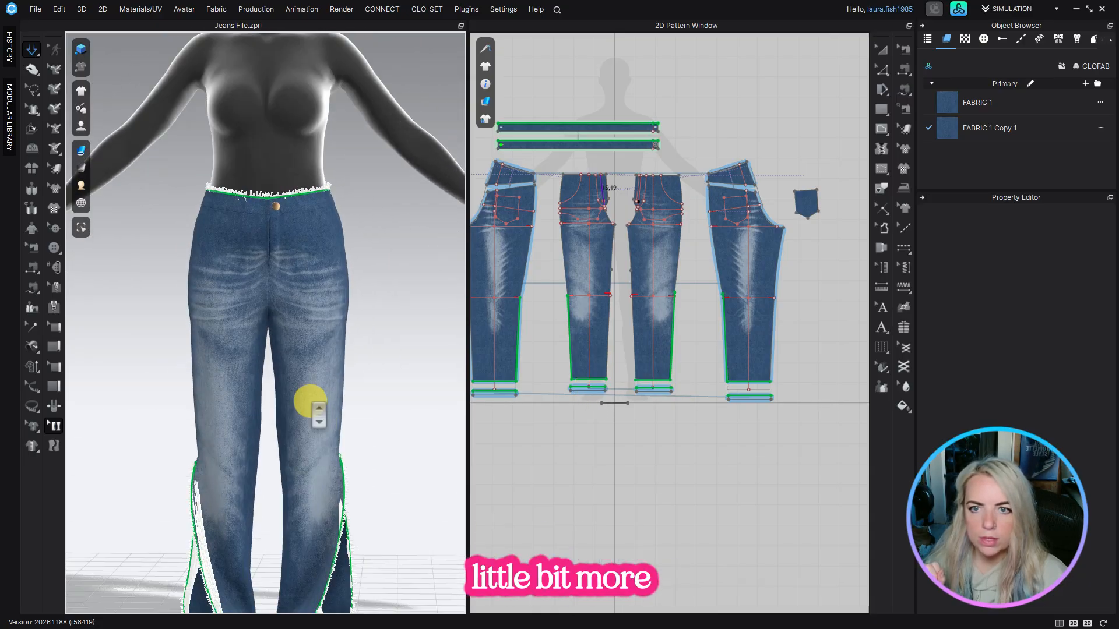
pyautogui.scroll(2, 311, 218)
pyautogui.moveTo(311, 218); pyautogui.dragTo(343, 389, button='middle')
pyautogui.scroll(4, 279, 495)
pyautogui.click(344, 389)
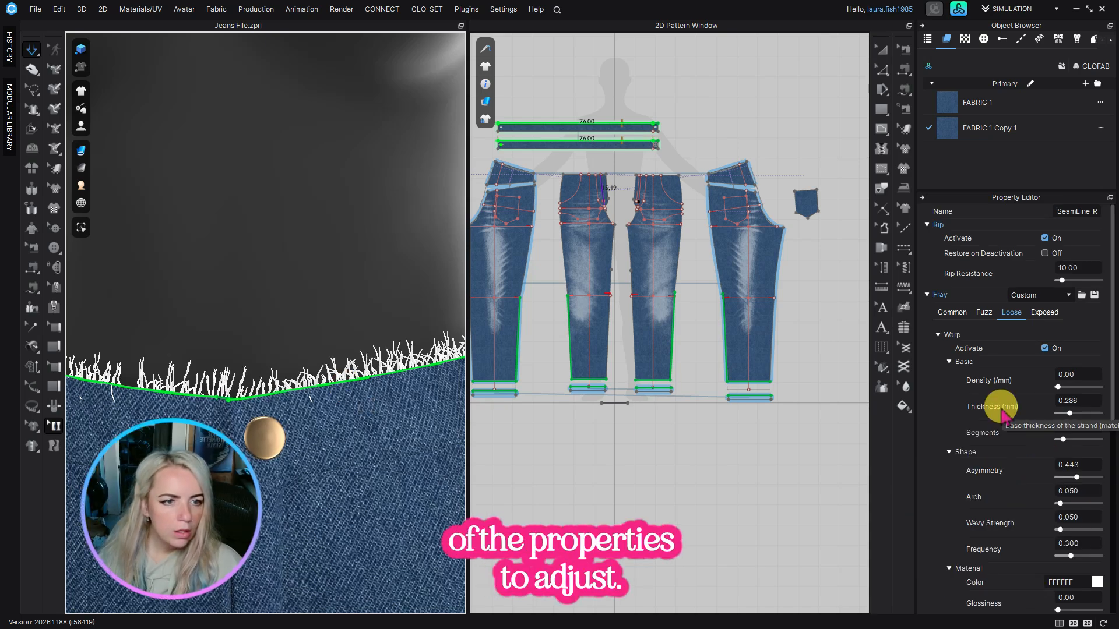
# Step: Widen the Property Editor and review the waistband rip's Common, Fuzz, Loose and Exposed fray settings
pyautogui.moveTo(916, 271); pyautogui.dragTo(848, 289)
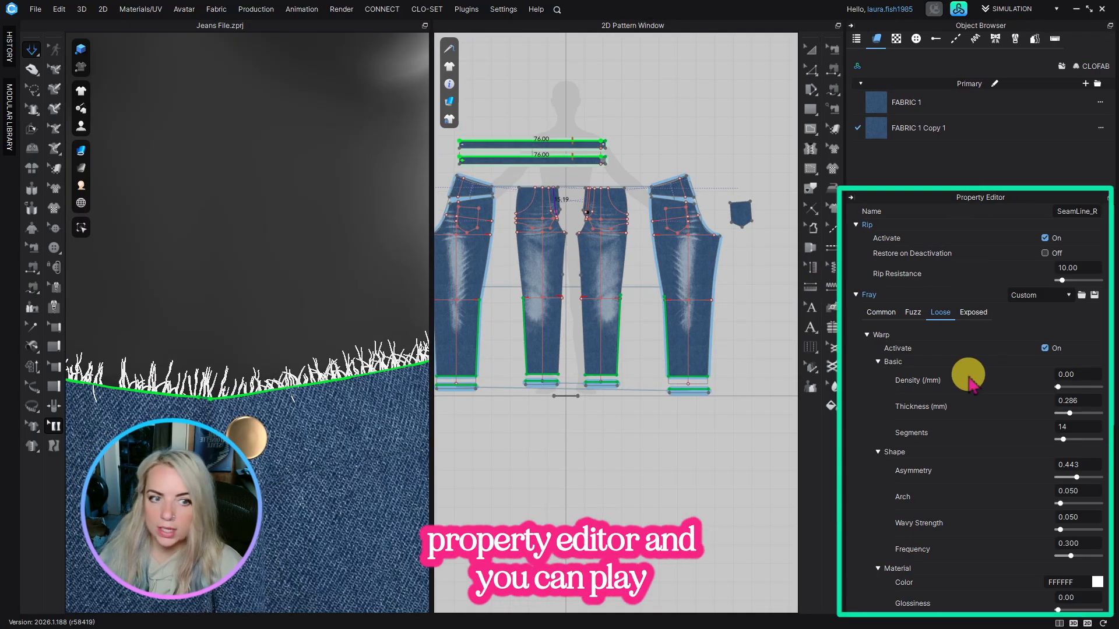
pyautogui.click(879, 312)
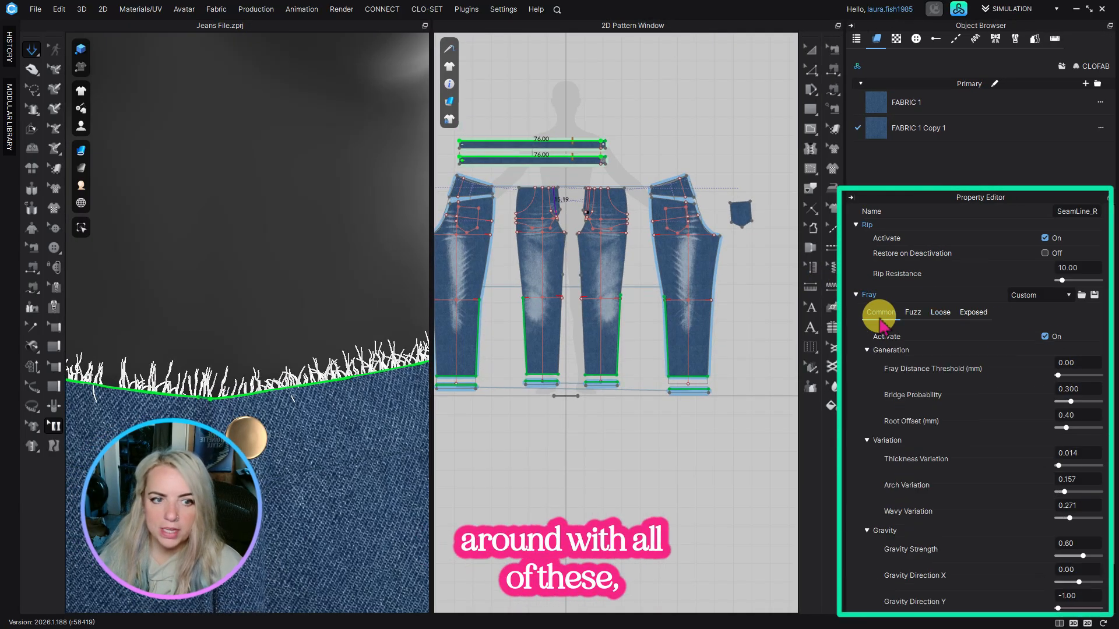
pyautogui.click(913, 314)
pyautogui.click(940, 313)
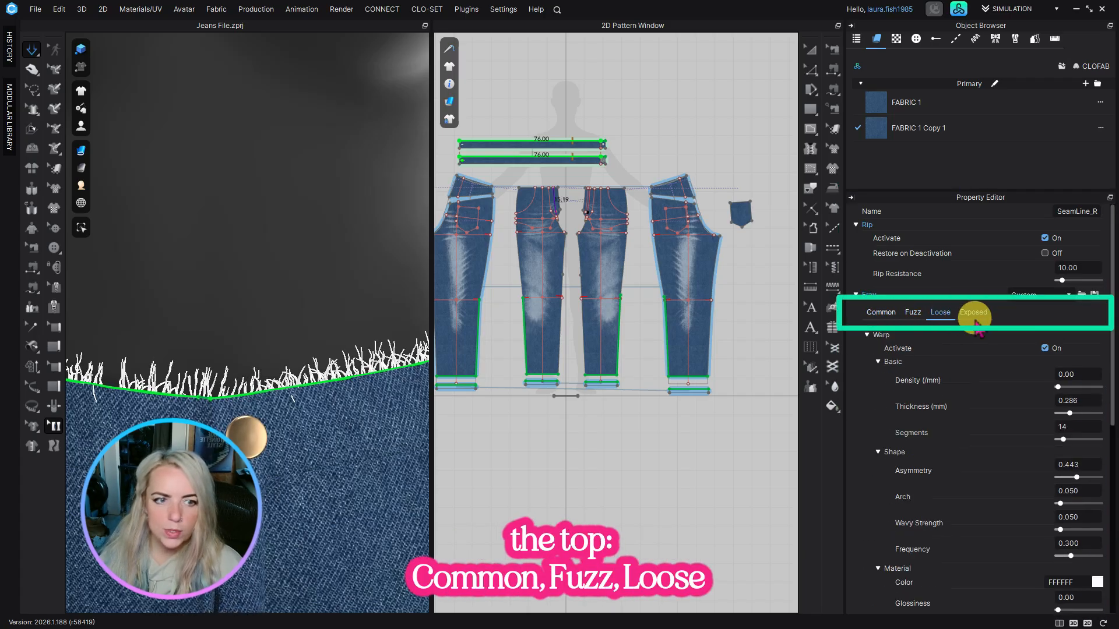
pyautogui.click(973, 313)
pyautogui.click(881, 313)
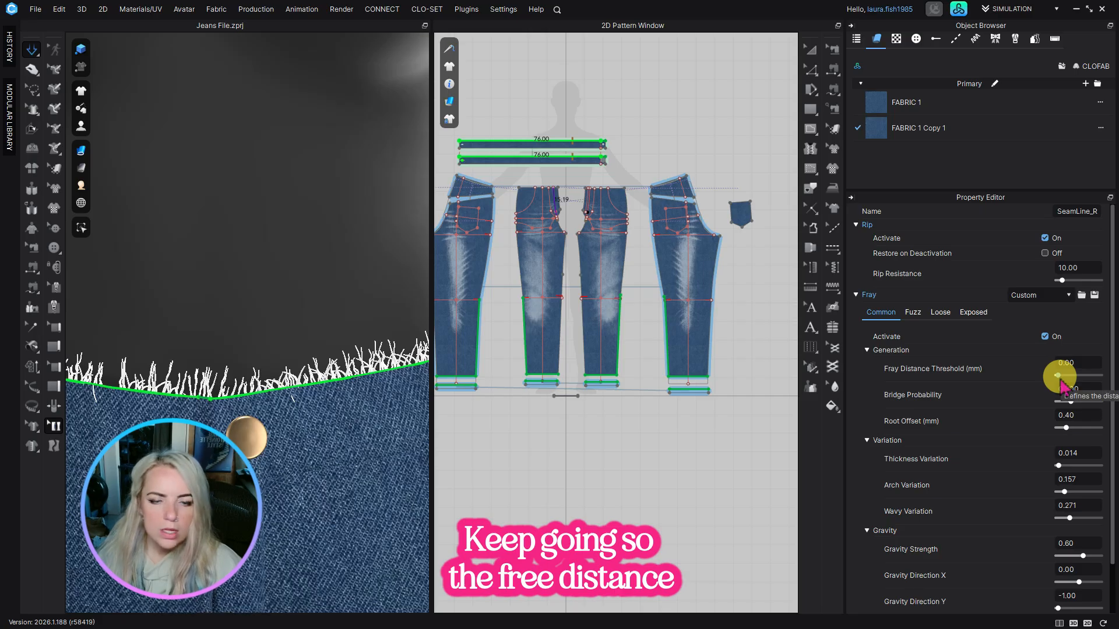
# Step: Set the Common fray distance threshold to 8.57 mm, bridge probability 0.086, root offset 0.20 mm, thickness variation 0.157 and arch variation 0.171
pyautogui.moveTo(1076, 383); pyautogui.dragTo(1061, 401)
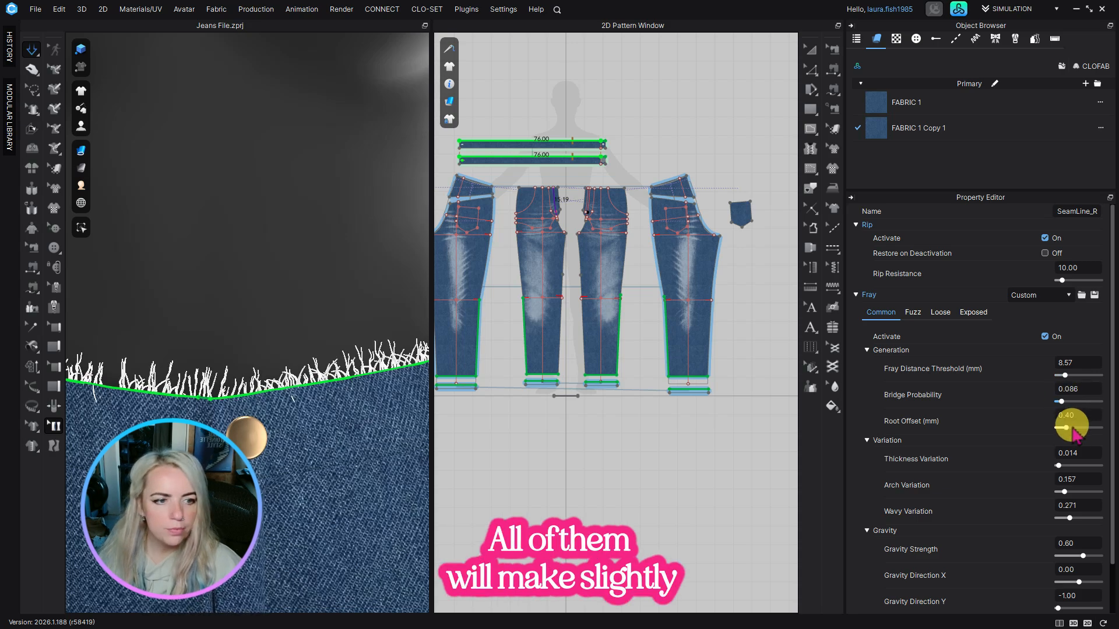
pyautogui.moveTo(1065, 430); pyautogui.dragTo(1059, 429)
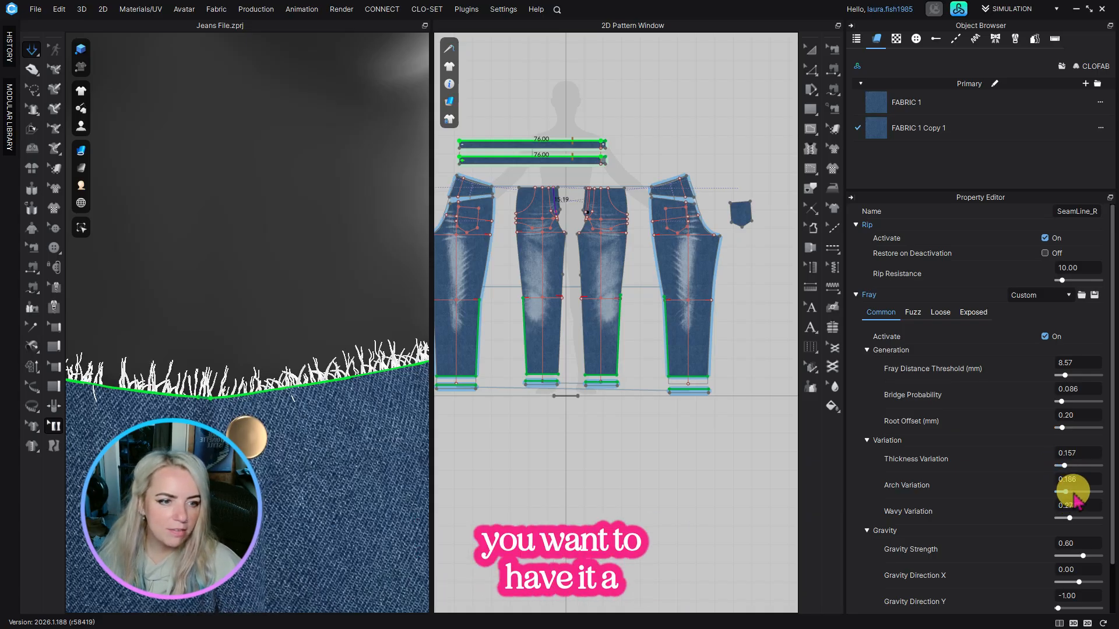
pyautogui.moveTo(1070, 492); pyautogui.dragTo(1079, 493)
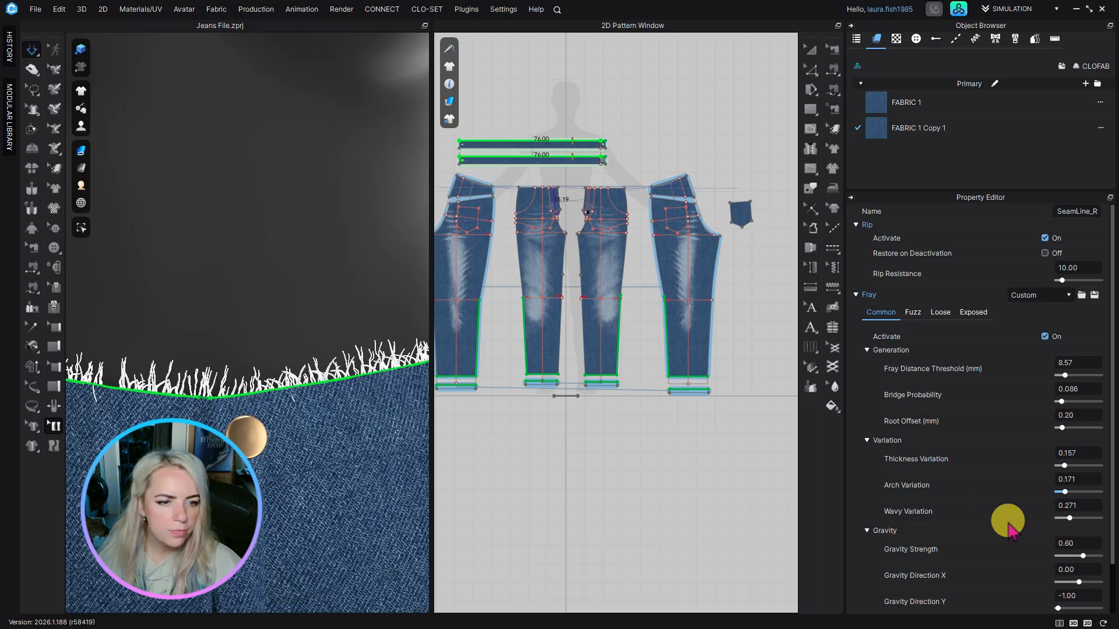
pyautogui.scroll(-1, 1011, 524)
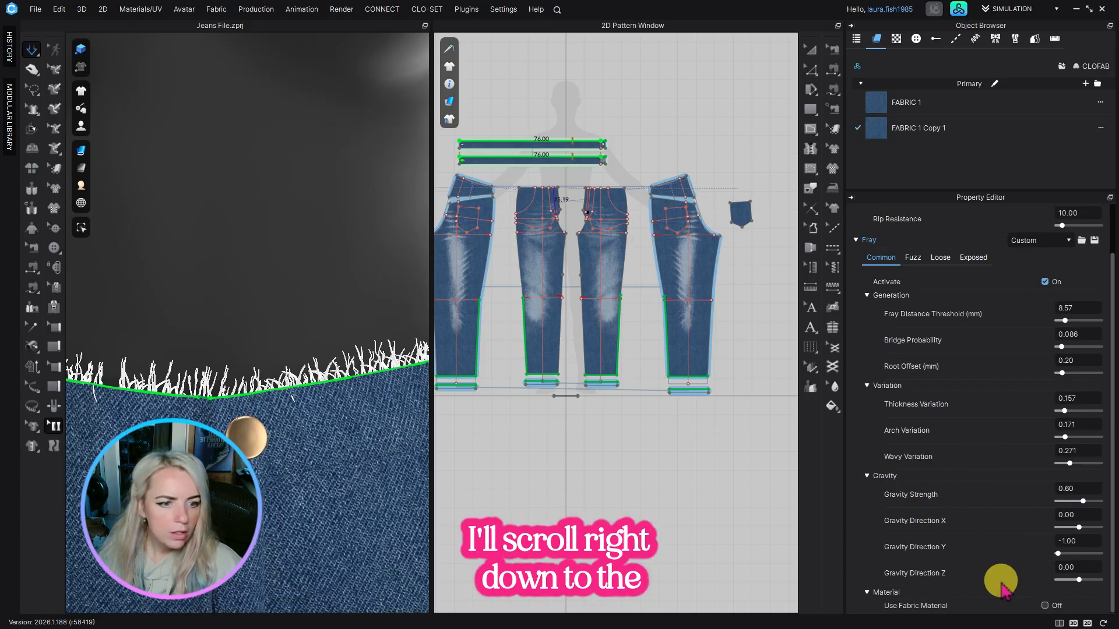
# Step: Set the Fuzz length to 12.286 mm, length variation 0.257, taper 0.529, taper variation 0.386, curliness 0.443 and curling width 0.143
pyautogui.click(916, 260)
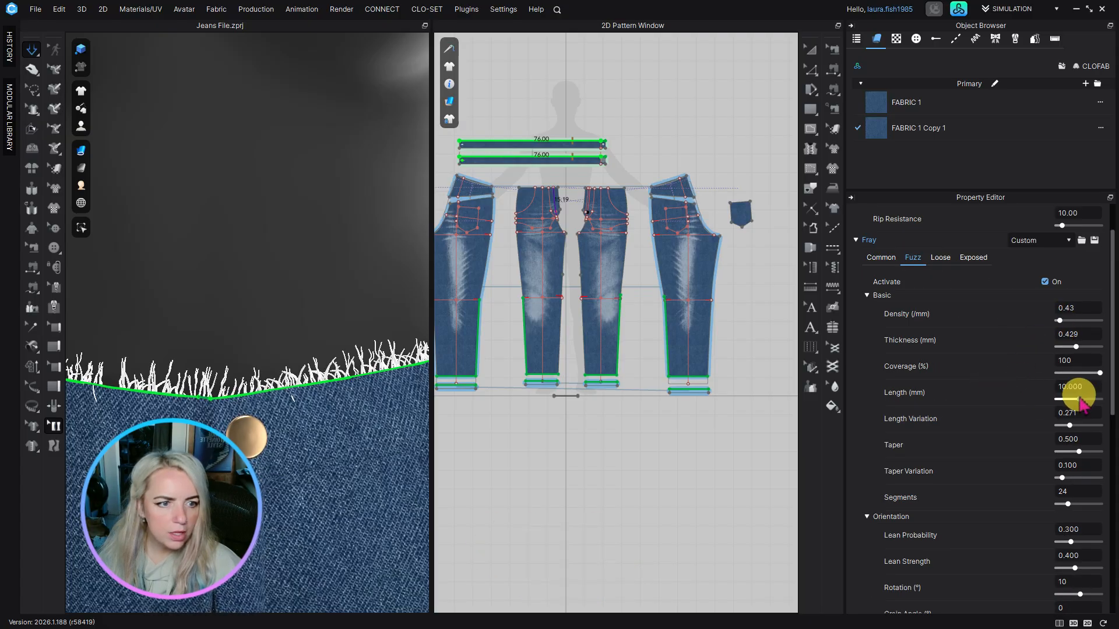
pyautogui.moveTo(1088, 403); pyautogui.dragTo(1085, 479)
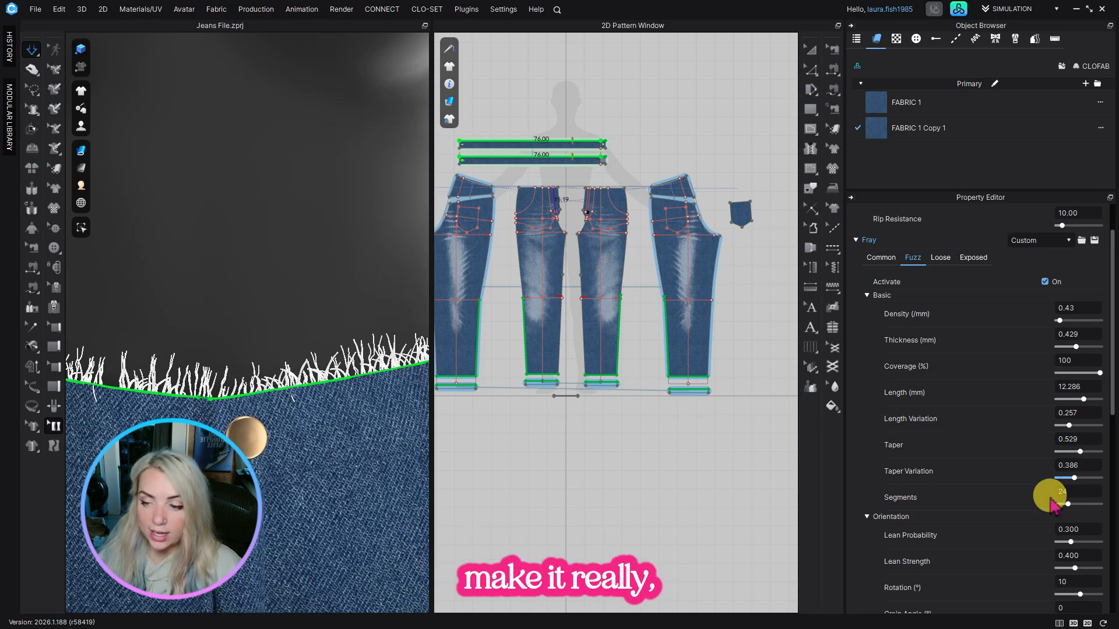
pyautogui.scroll(-7, 1051, 509)
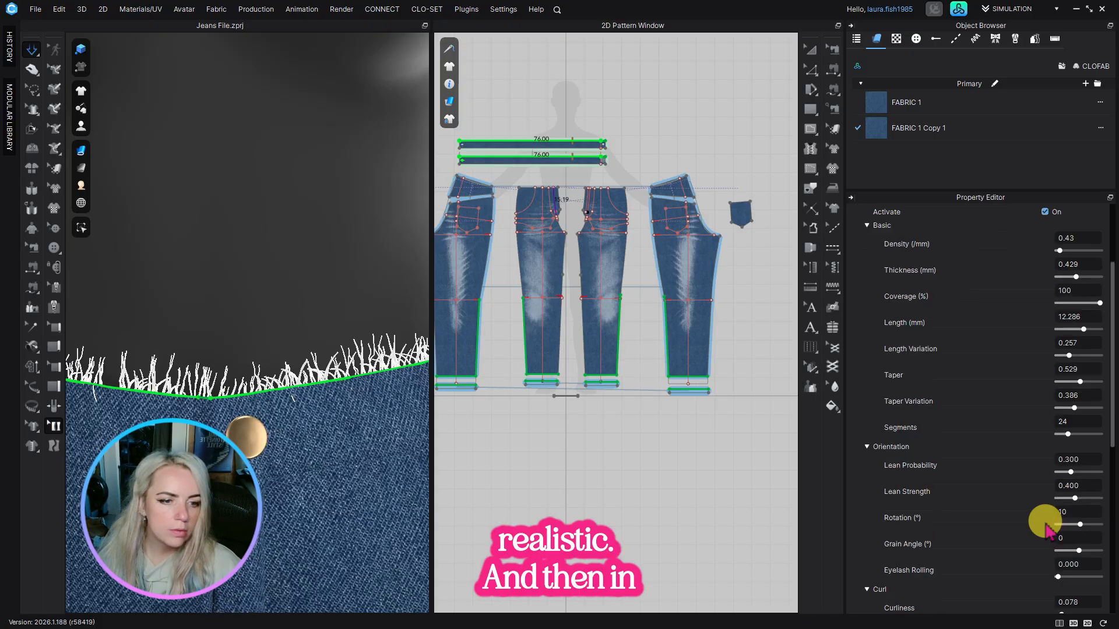
pyautogui.moveTo(1061, 440); pyautogui.dragTo(1077, 445)
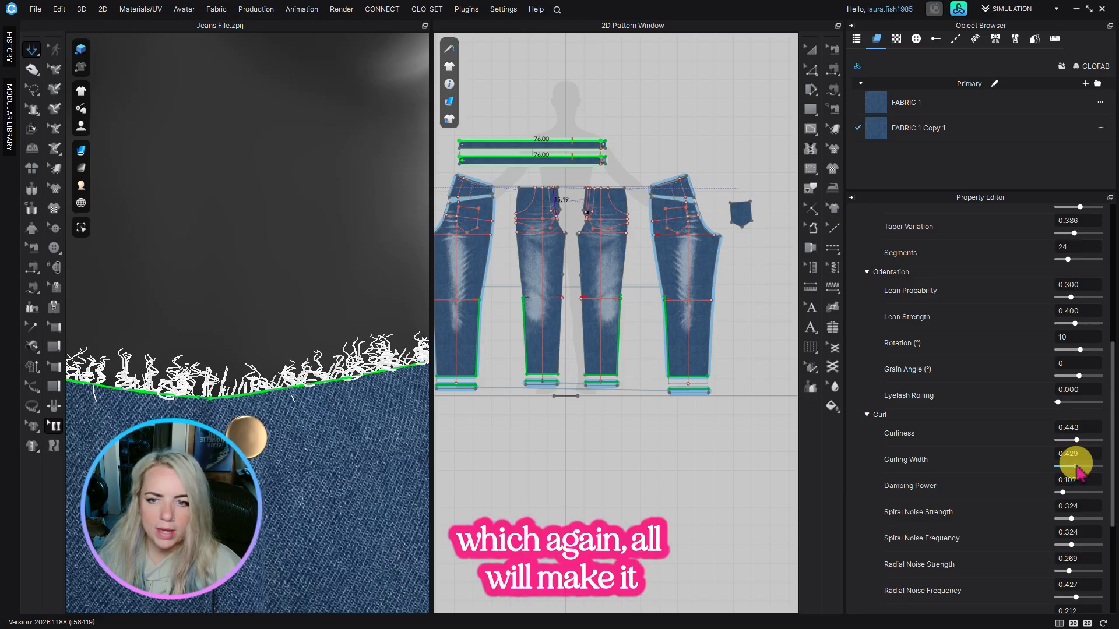
pyautogui.moveTo(1057, 466); pyautogui.dragTo(1059, 468)
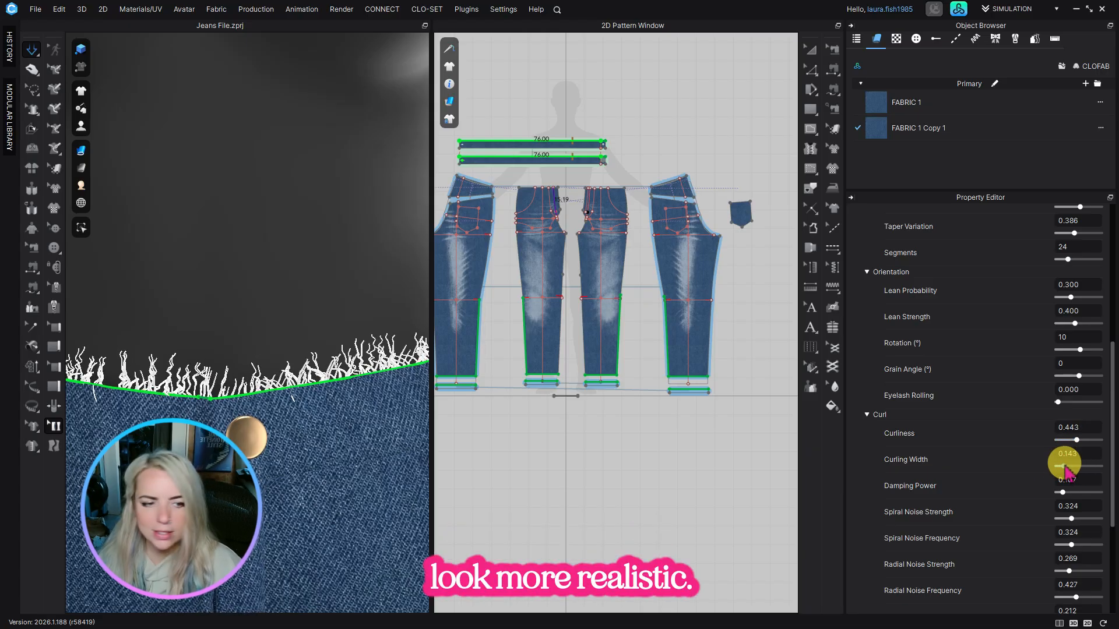
pyautogui.scroll(-4, 1043, 489)
pyautogui.scroll(-2, 1036, 496)
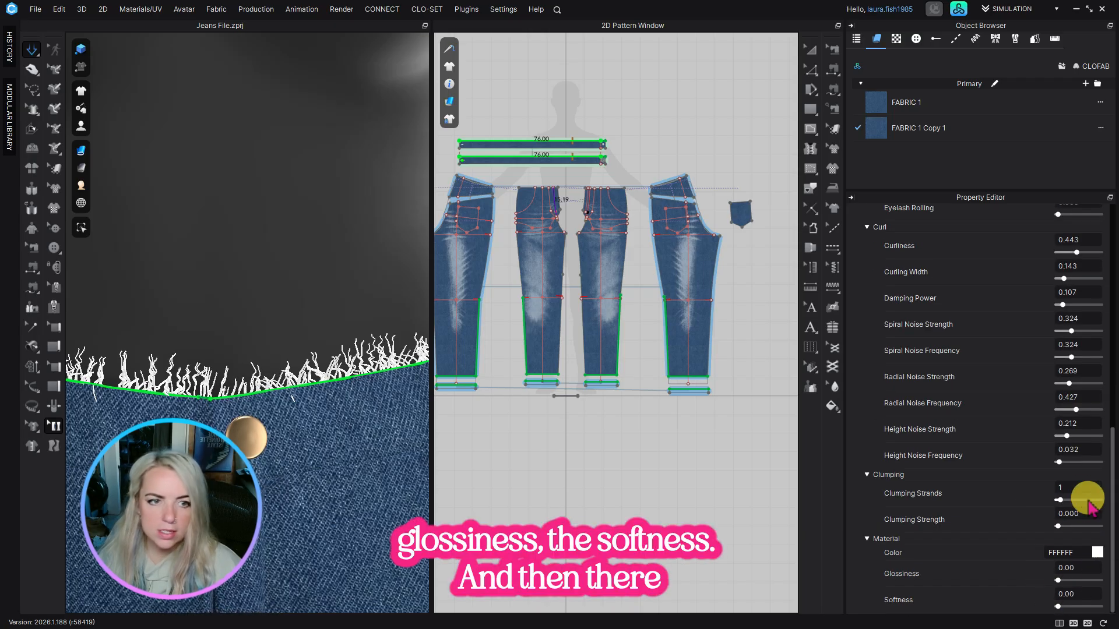
# Step: Review the waistband rip's Loose and Exposed fray settings, and inspect the frayed waistband and leg slits on the whole garment
pyautogui.scroll(12, 1005, 355)
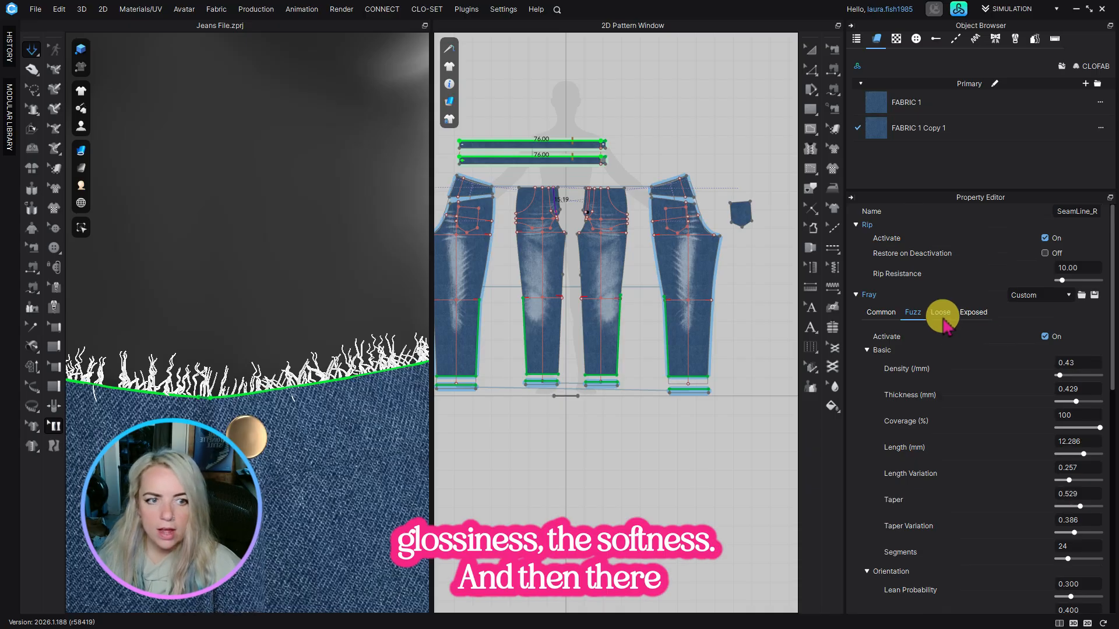
pyautogui.click(940, 313)
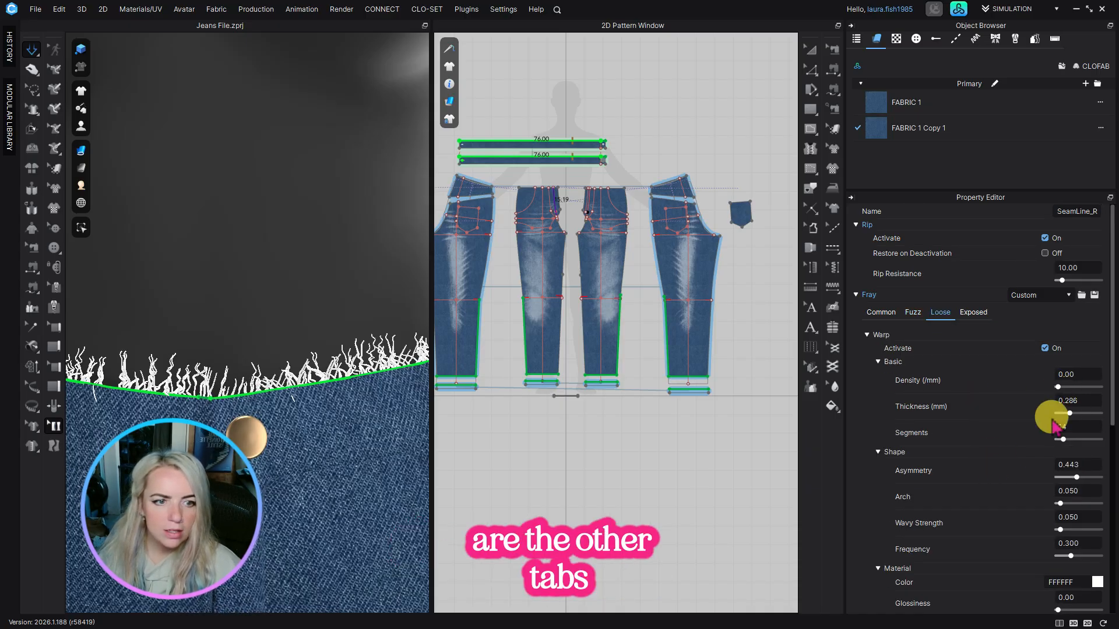
pyautogui.click(973, 313)
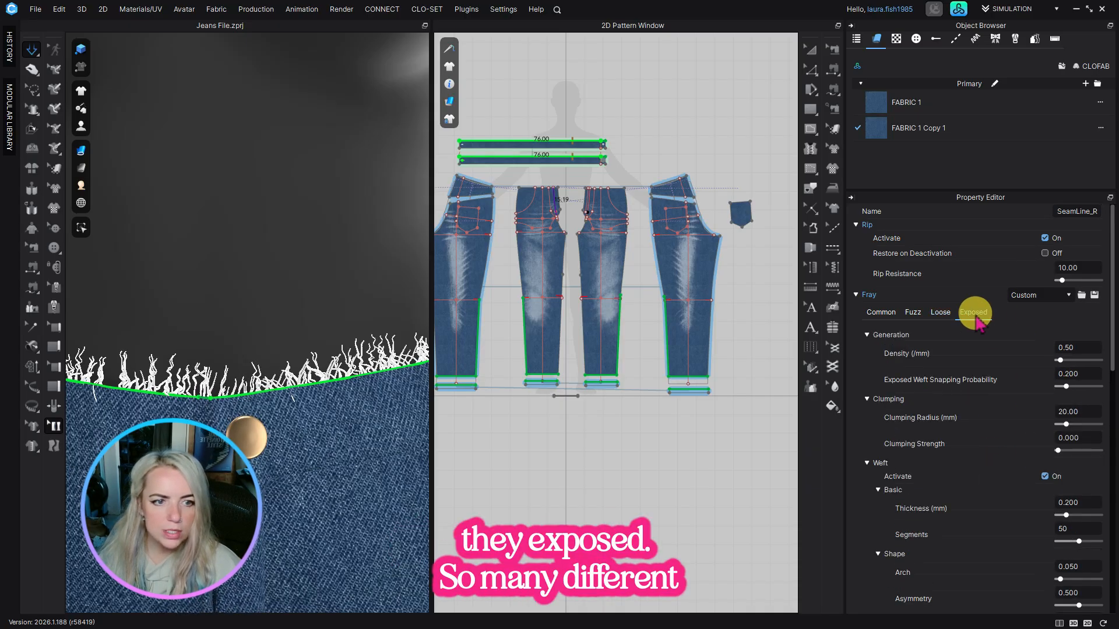
pyautogui.scroll(-6, 246, 401)
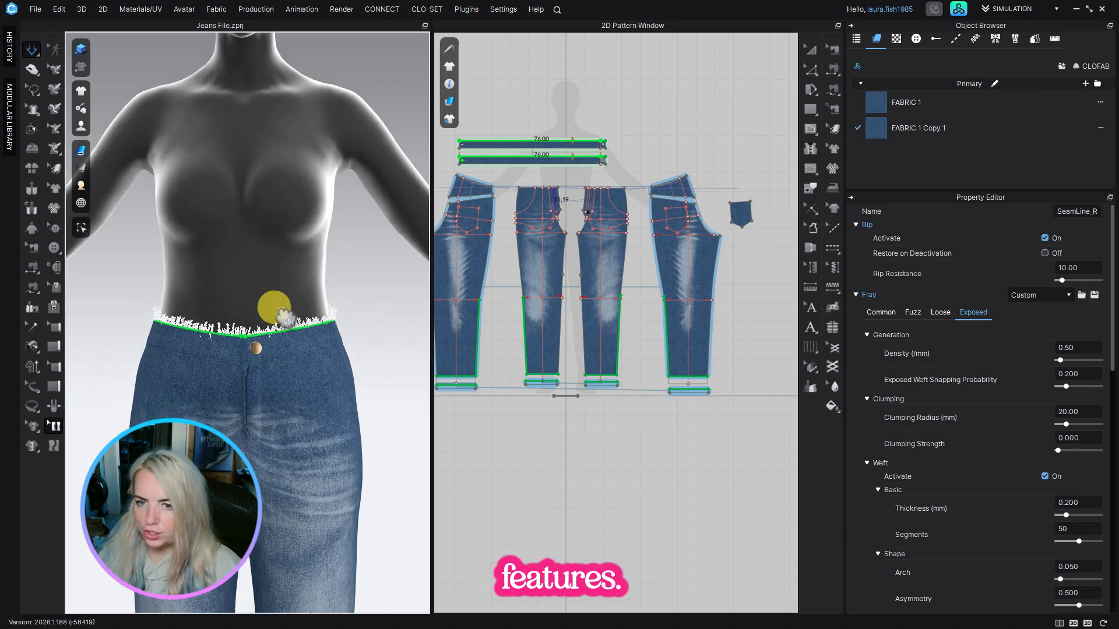
pyautogui.scroll(-3, 268, 317)
pyautogui.moveTo(270, 320)
pyautogui.mouseDown(button='right')
pyautogui.moveTo(357, 324)
pyautogui.moveTo(330, 338)
pyautogui.moveTo(257, 320)
pyautogui.mouseUp(button='right')
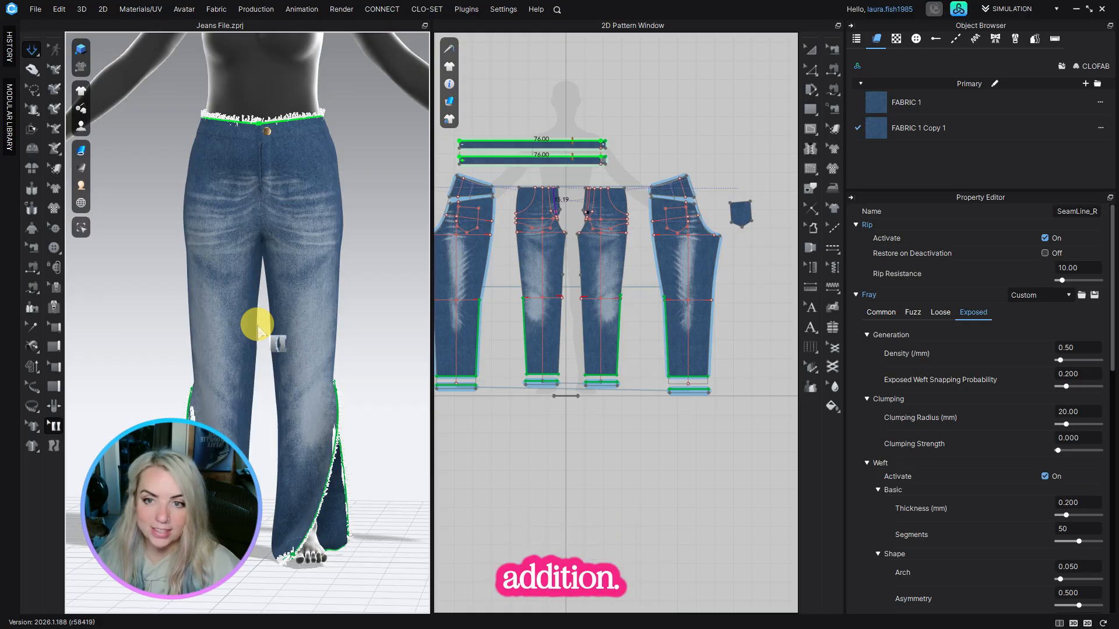
pyautogui.moveTo(342, 282); pyautogui.dragTo(316, 322, button='right')
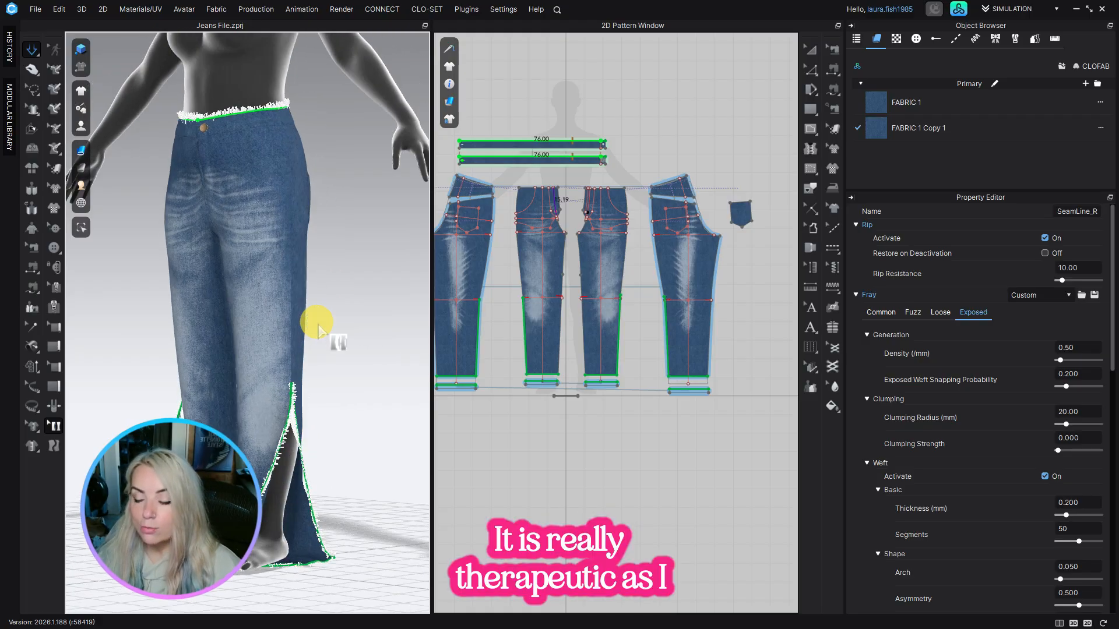
pyautogui.moveTo(355, 355); pyautogui.dragTo(317, 367, button='right')
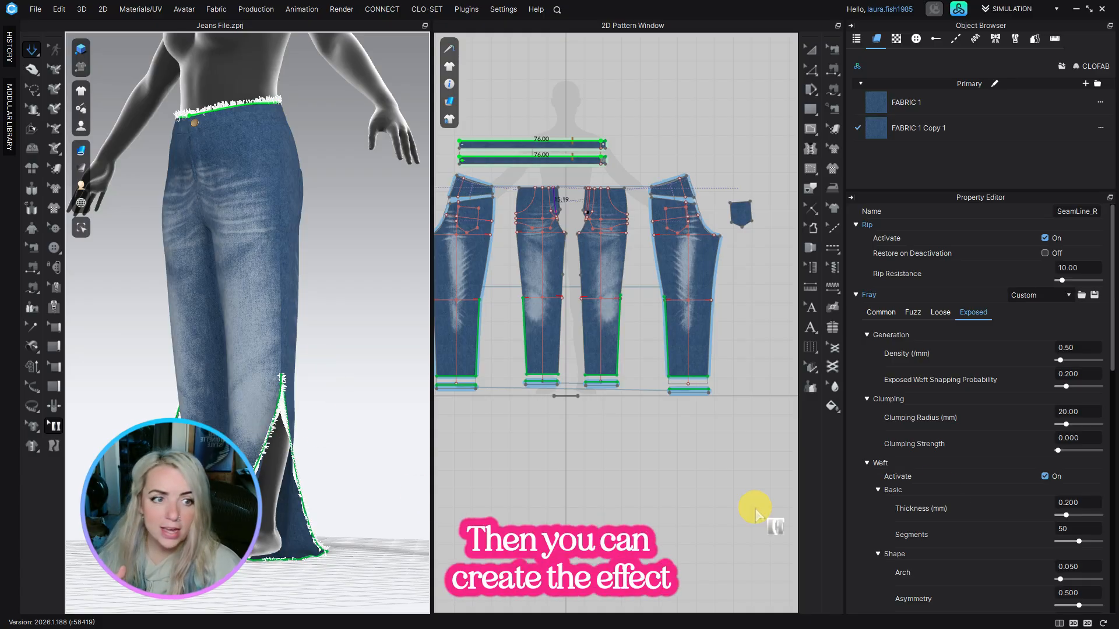
# Step: Deactivate the waistband's rip with Restore on Deactivation off, and test it by simulating and pulling at the waistband
pyautogui.click(1043, 296)
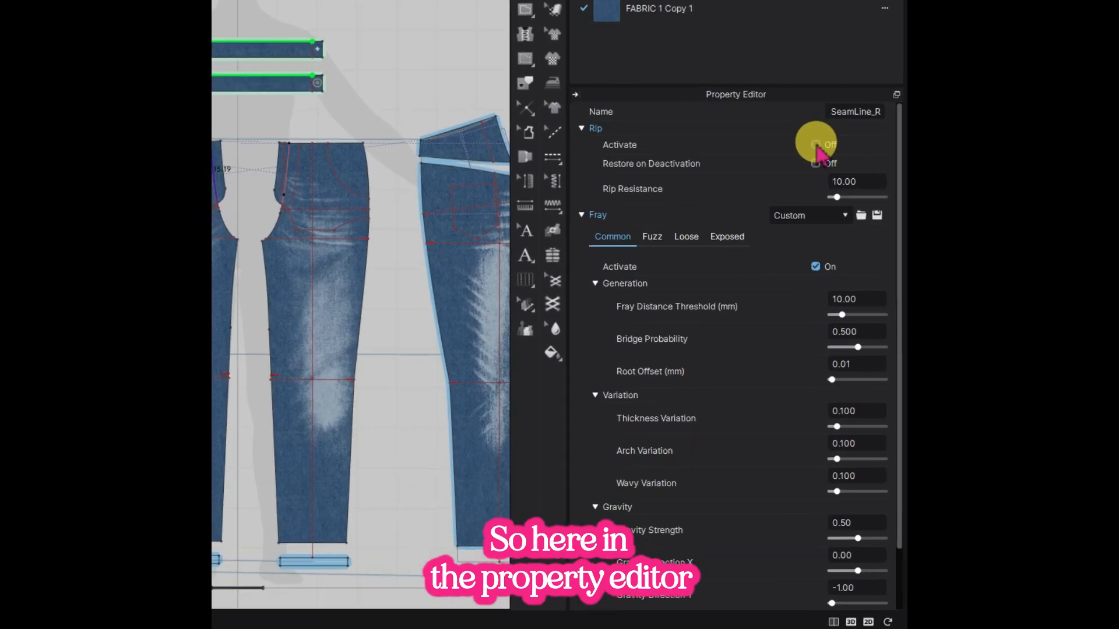
pyautogui.click(996, 218)
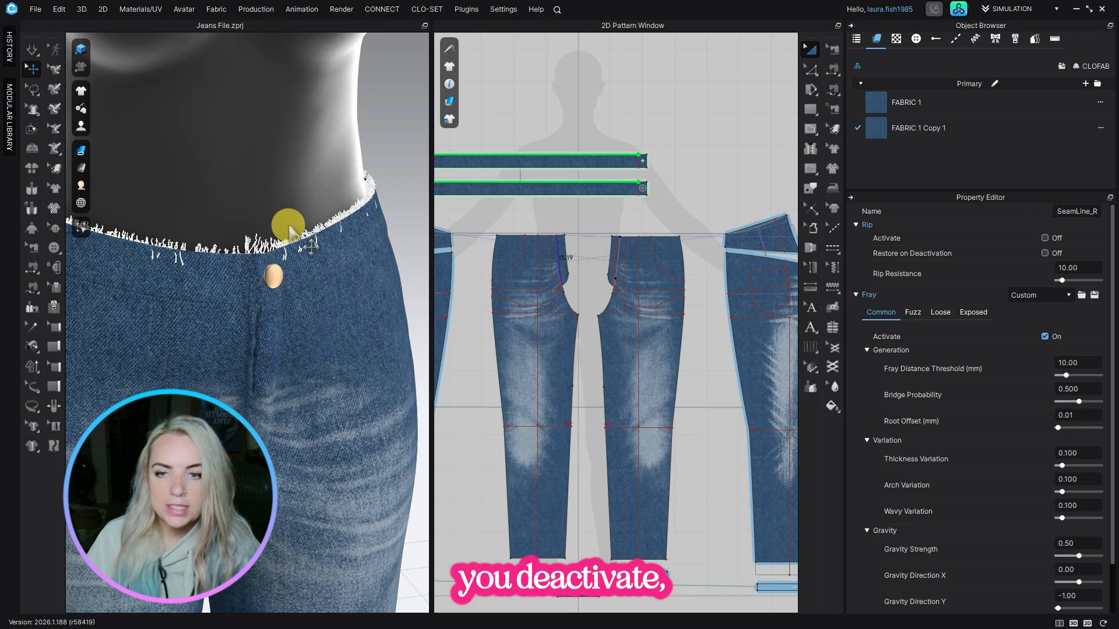
pyautogui.moveTo(78, 110)
pyautogui.click(30, 51)
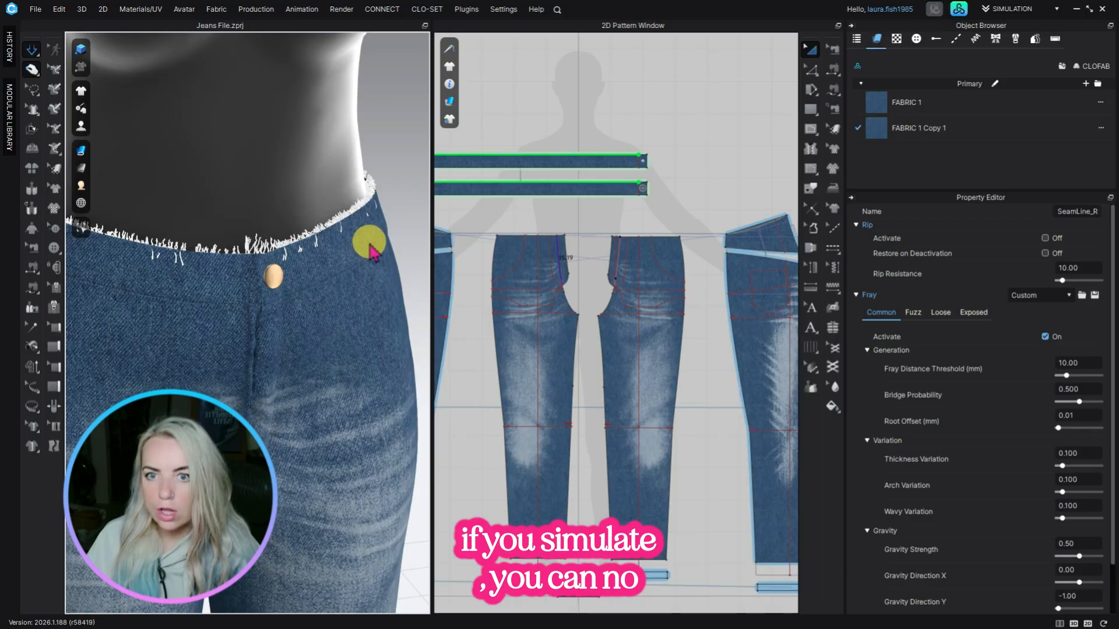
pyautogui.click(308, 230)
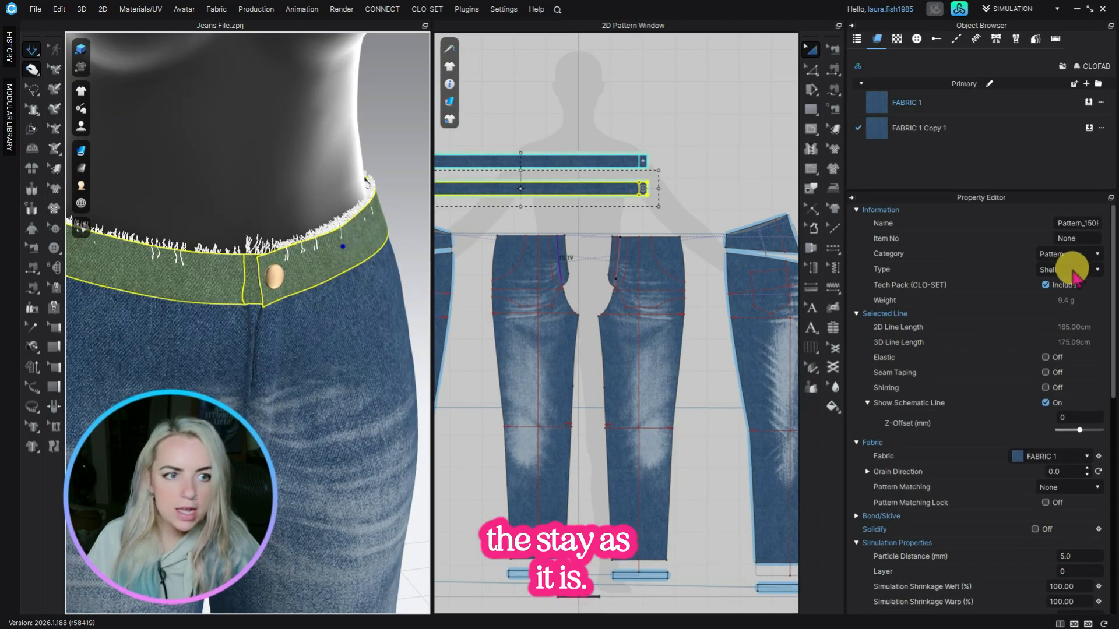
# Step: Reselect the waistband's seamline with the Edit Rip tool and turn on both its rip activation and Restore on Deactivation
pyautogui.click(56, 428)
pyautogui.click(579, 156)
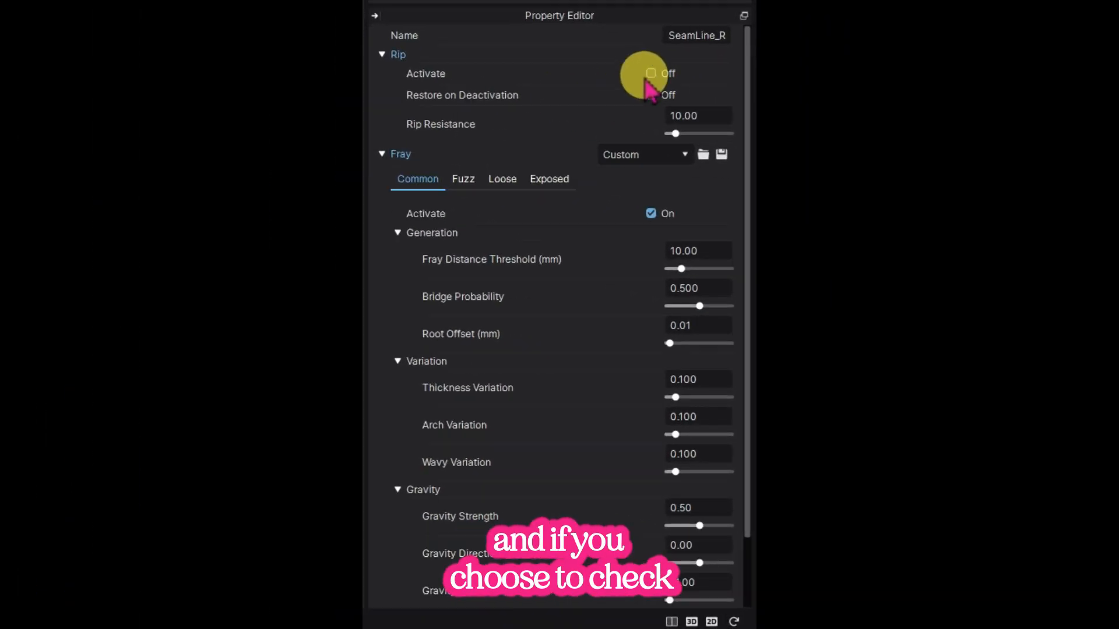
pyautogui.click(975, 209)
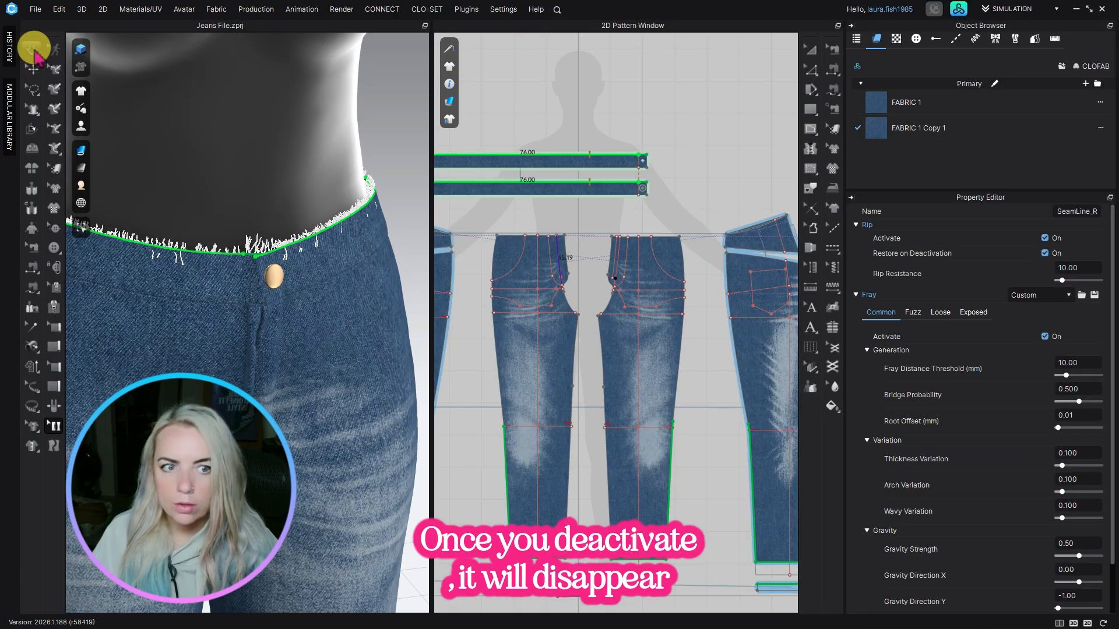
# Step: Deactivate the waistband's rip to check its restoration above the front button, and reactivate it
pyautogui.click(1045, 238)
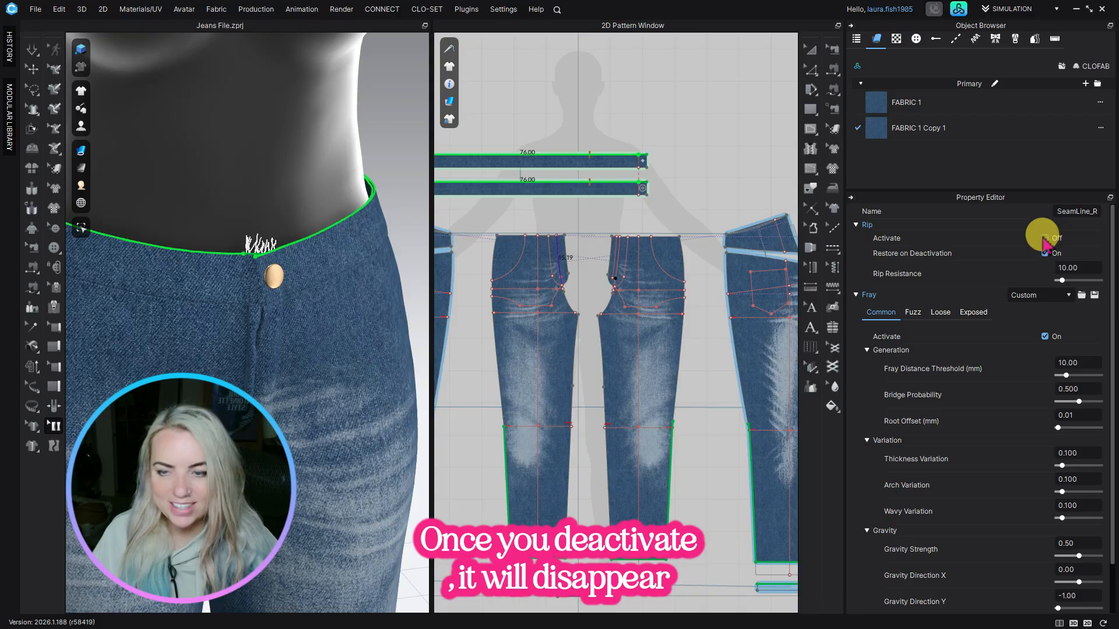
pyautogui.scroll(2, 250, 248)
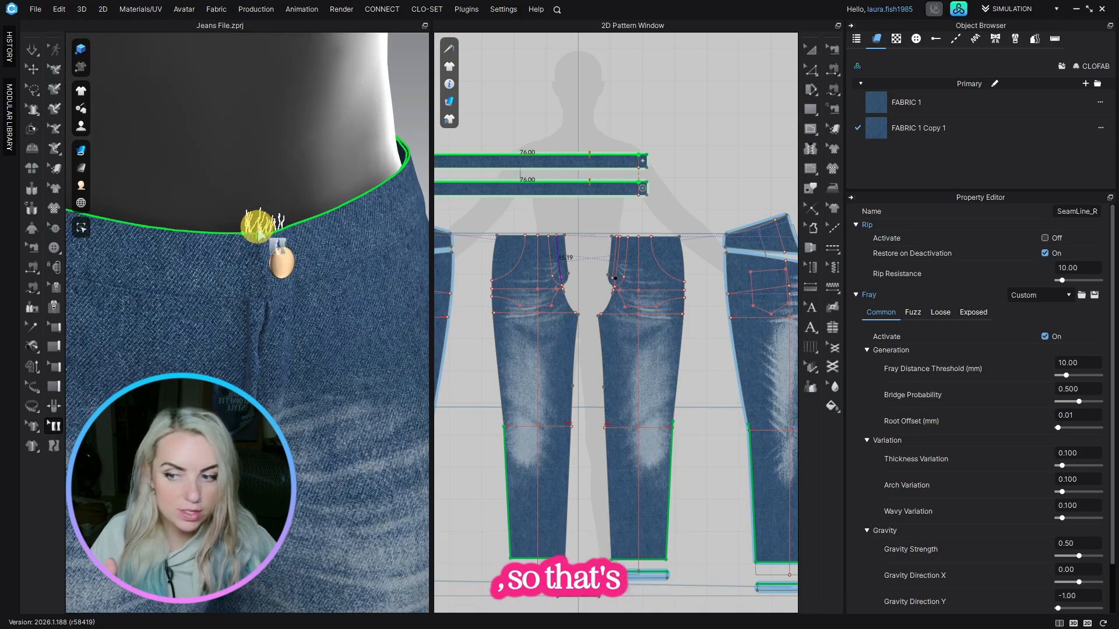
pyautogui.click(1045, 239)
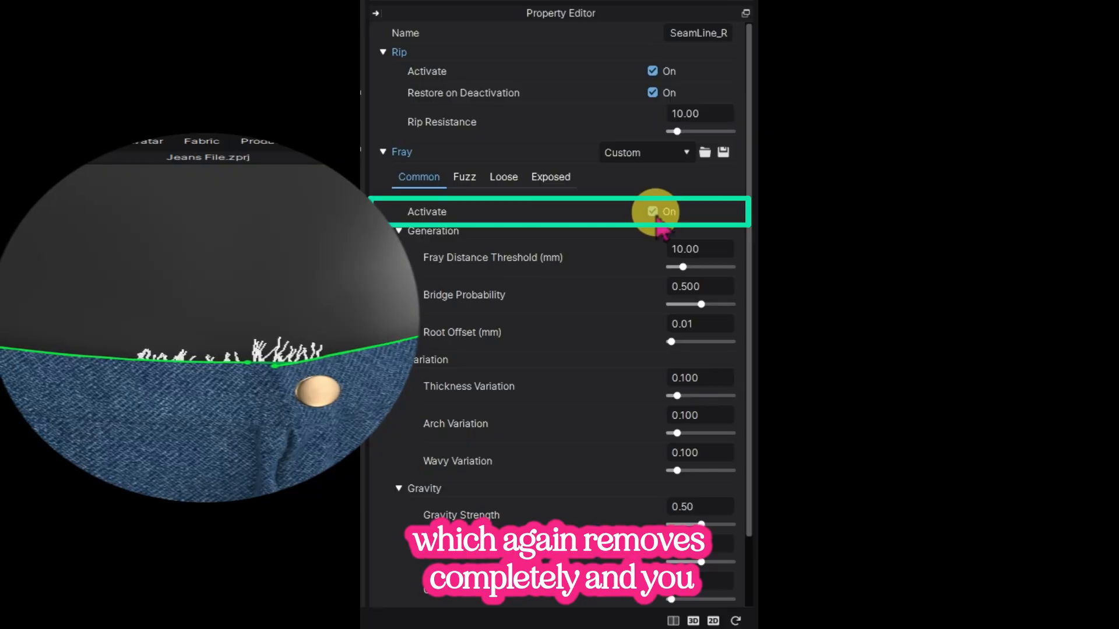
# Step: Check the Fuzz, Loose, Exposed and Common fray settings for their activation options, and inspect the frayed waistband up close
pyautogui.click(465, 176)
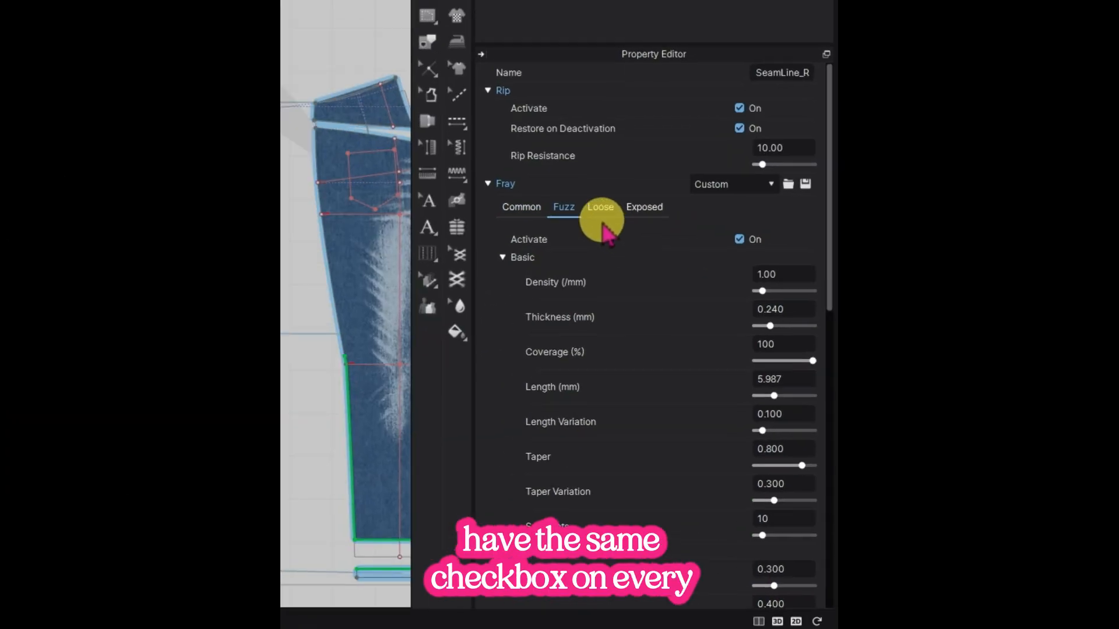
pyautogui.click(602, 209)
pyautogui.click(644, 206)
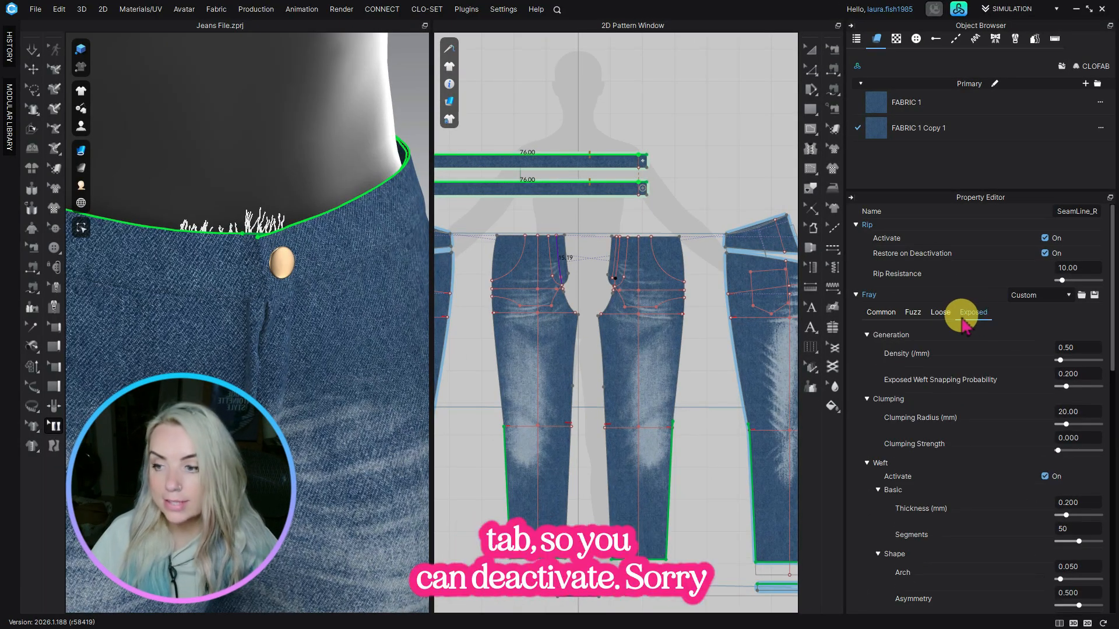
pyautogui.click(938, 313)
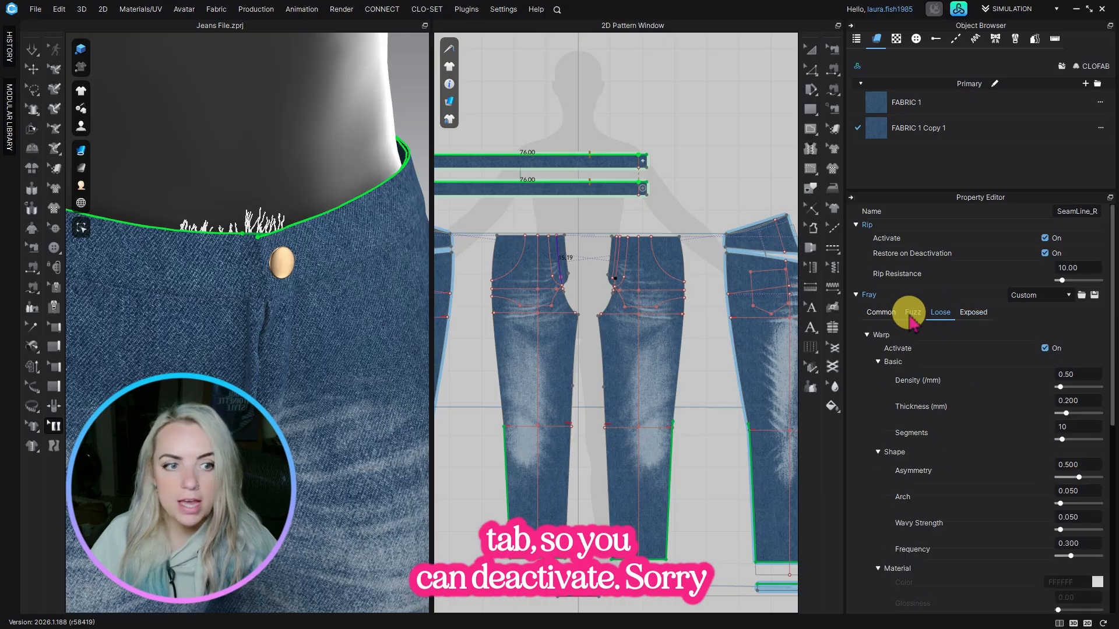
pyautogui.click(972, 313)
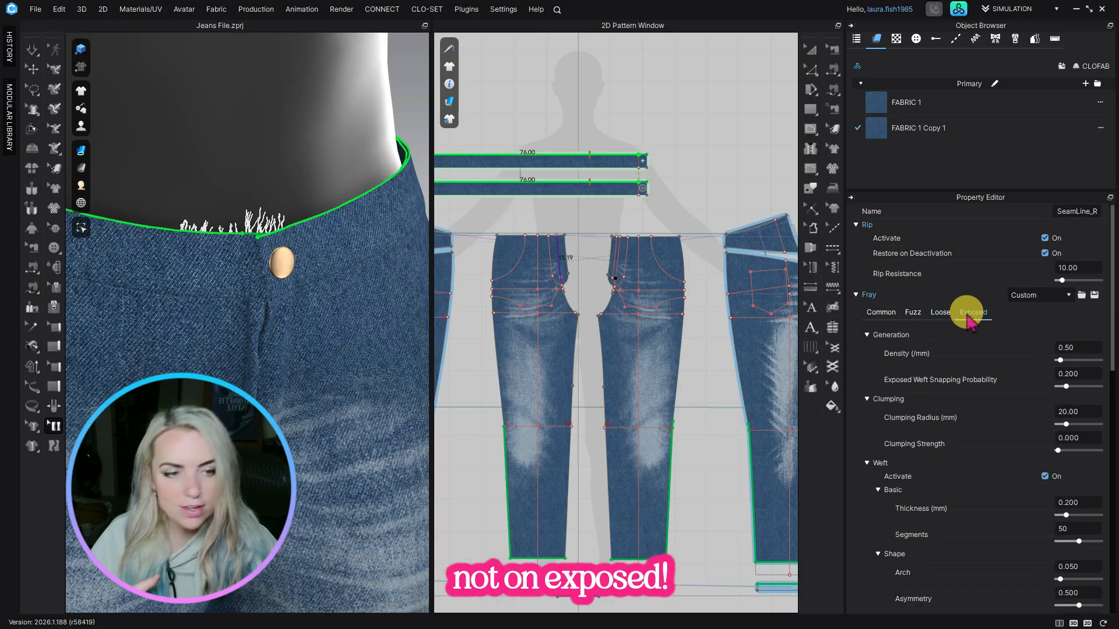
pyautogui.click(940, 313)
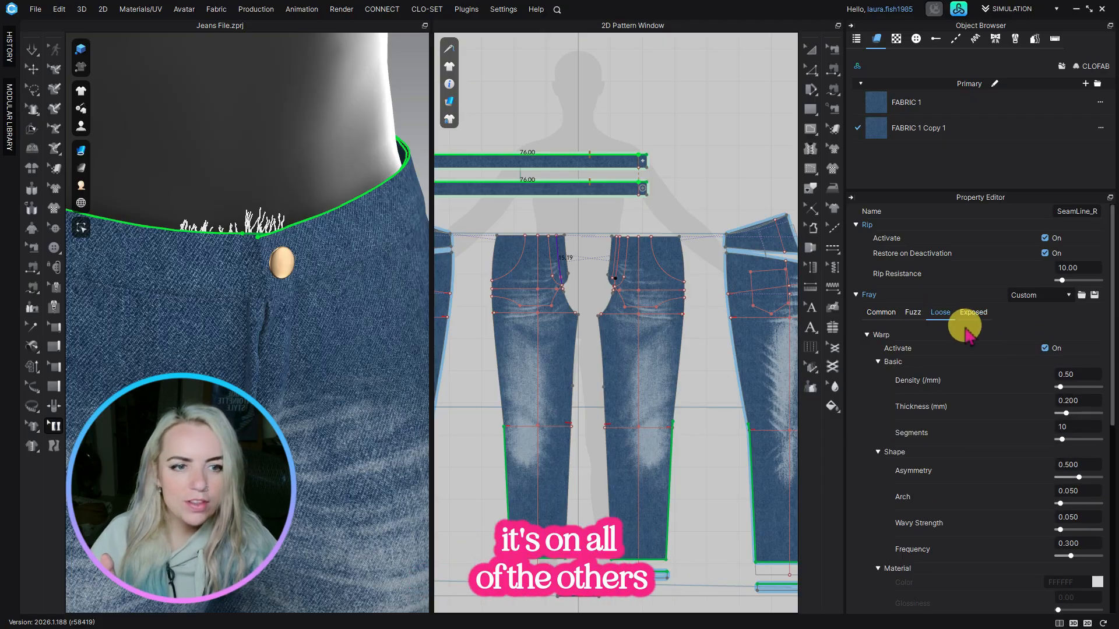
pyautogui.click(913, 313)
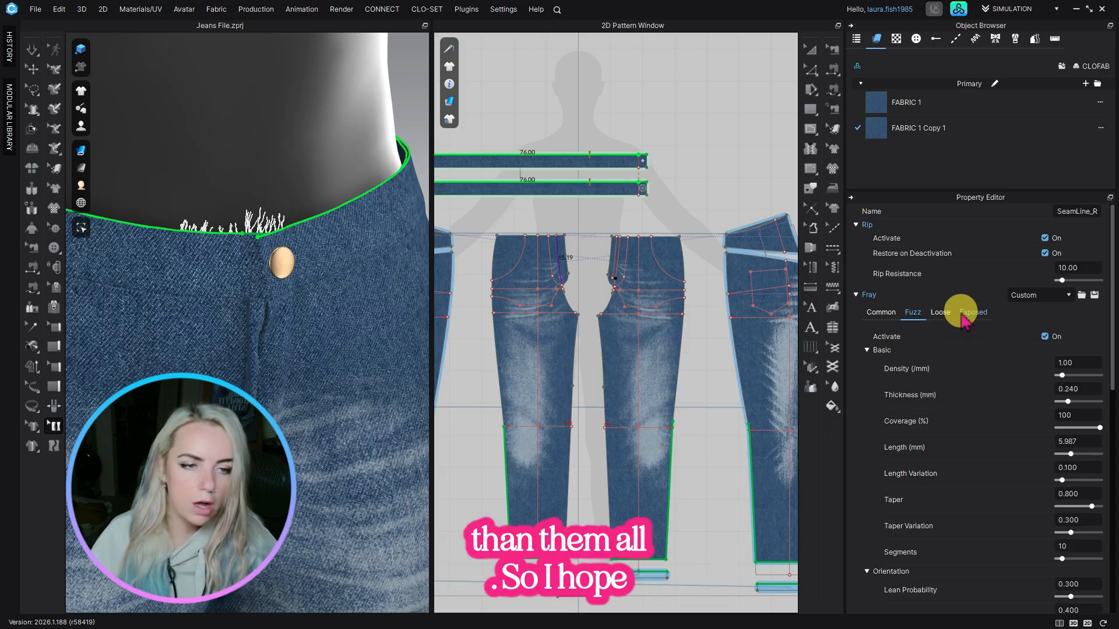
pyautogui.click(880, 313)
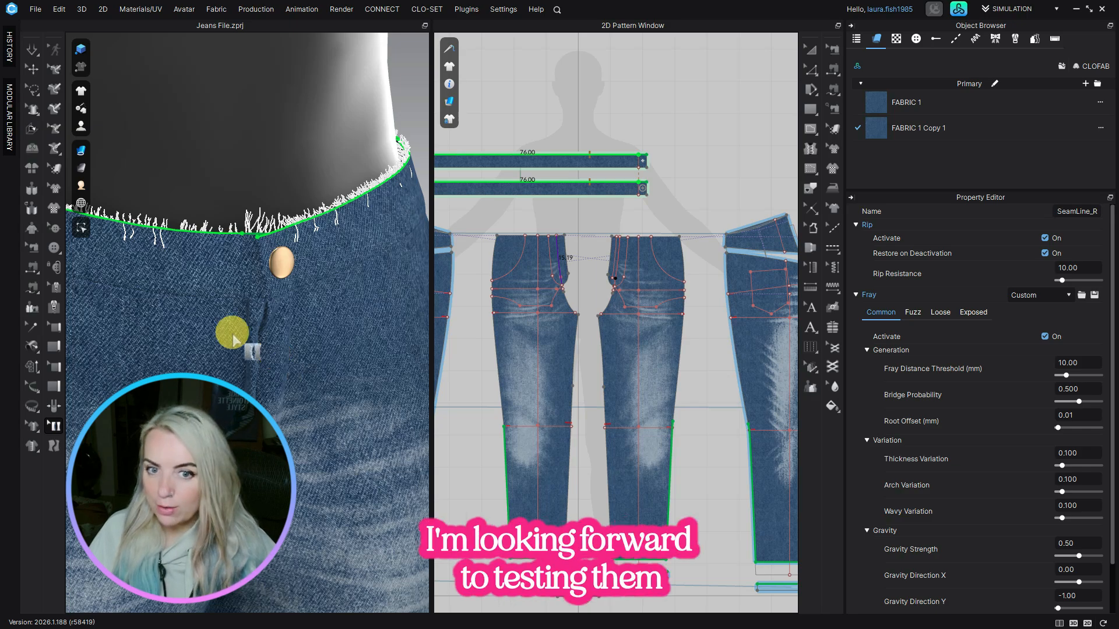
pyautogui.moveTo(232, 335)
pyautogui.mouseDown(button='right')
pyautogui.moveTo(351, 325)
pyautogui.moveTo(291, 321)
pyautogui.mouseUp(button='right')
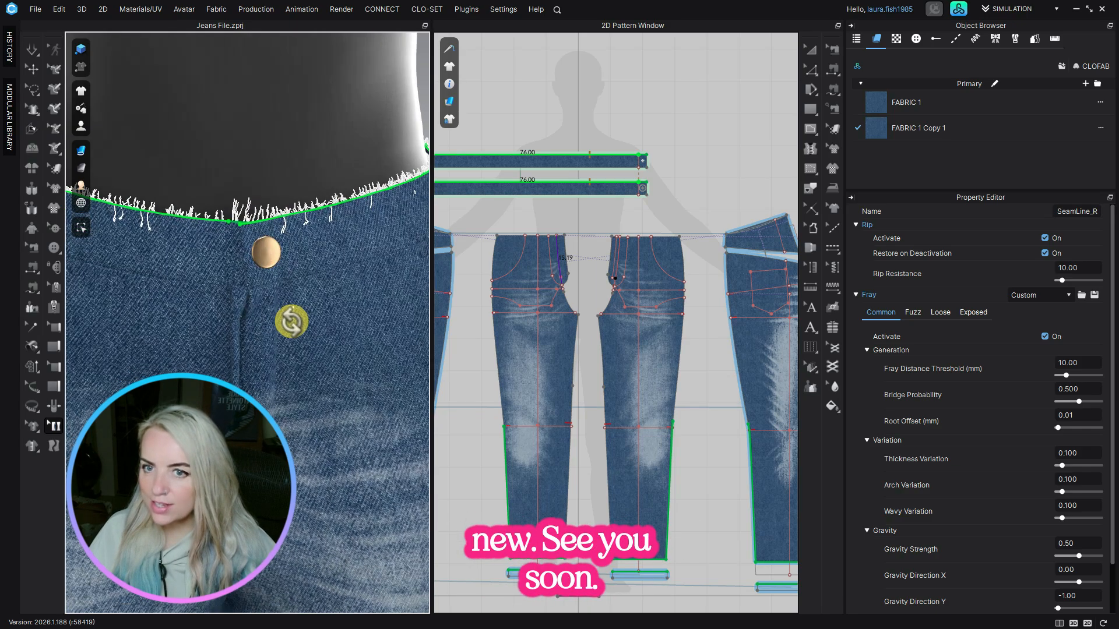